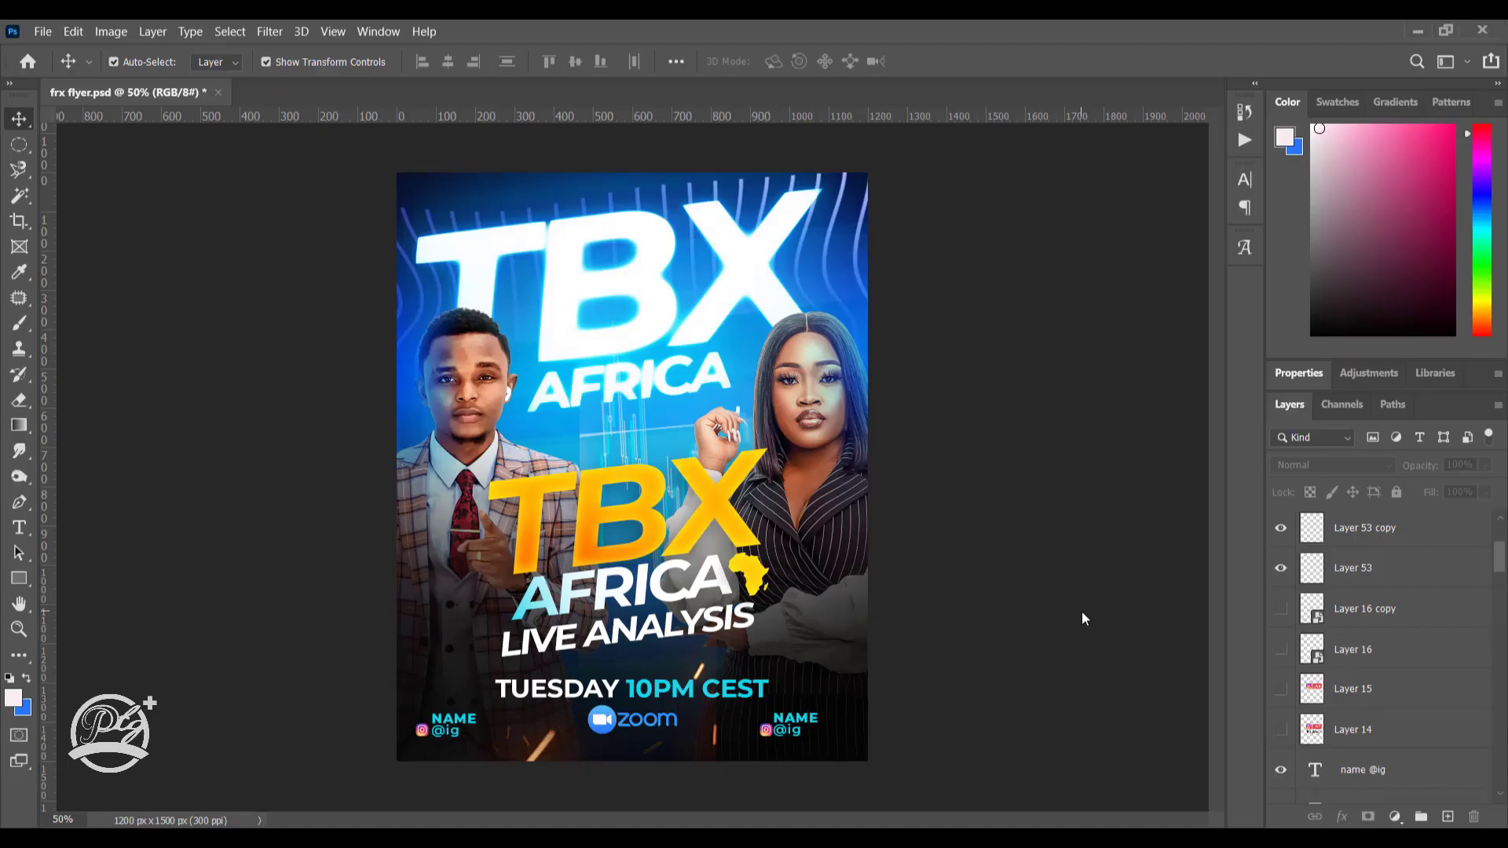
# Step: Solo Layer 0, then re-show Layer 4, Layer 6, both Background layers and Layer 56
pyautogui.hotkey('ctrl', '+')
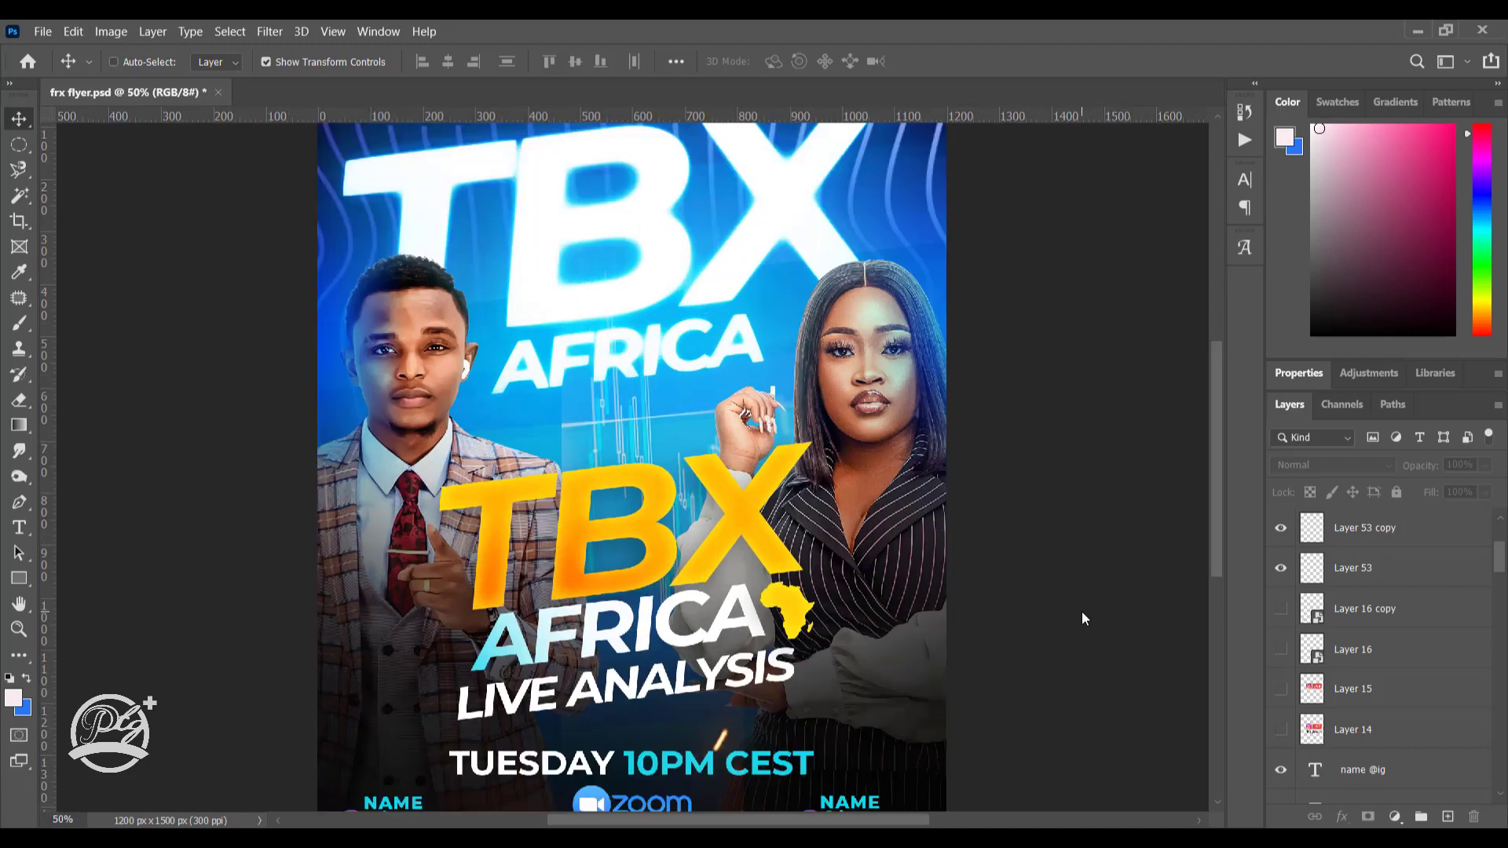
pyautogui.hotkey('ctrl', '-')
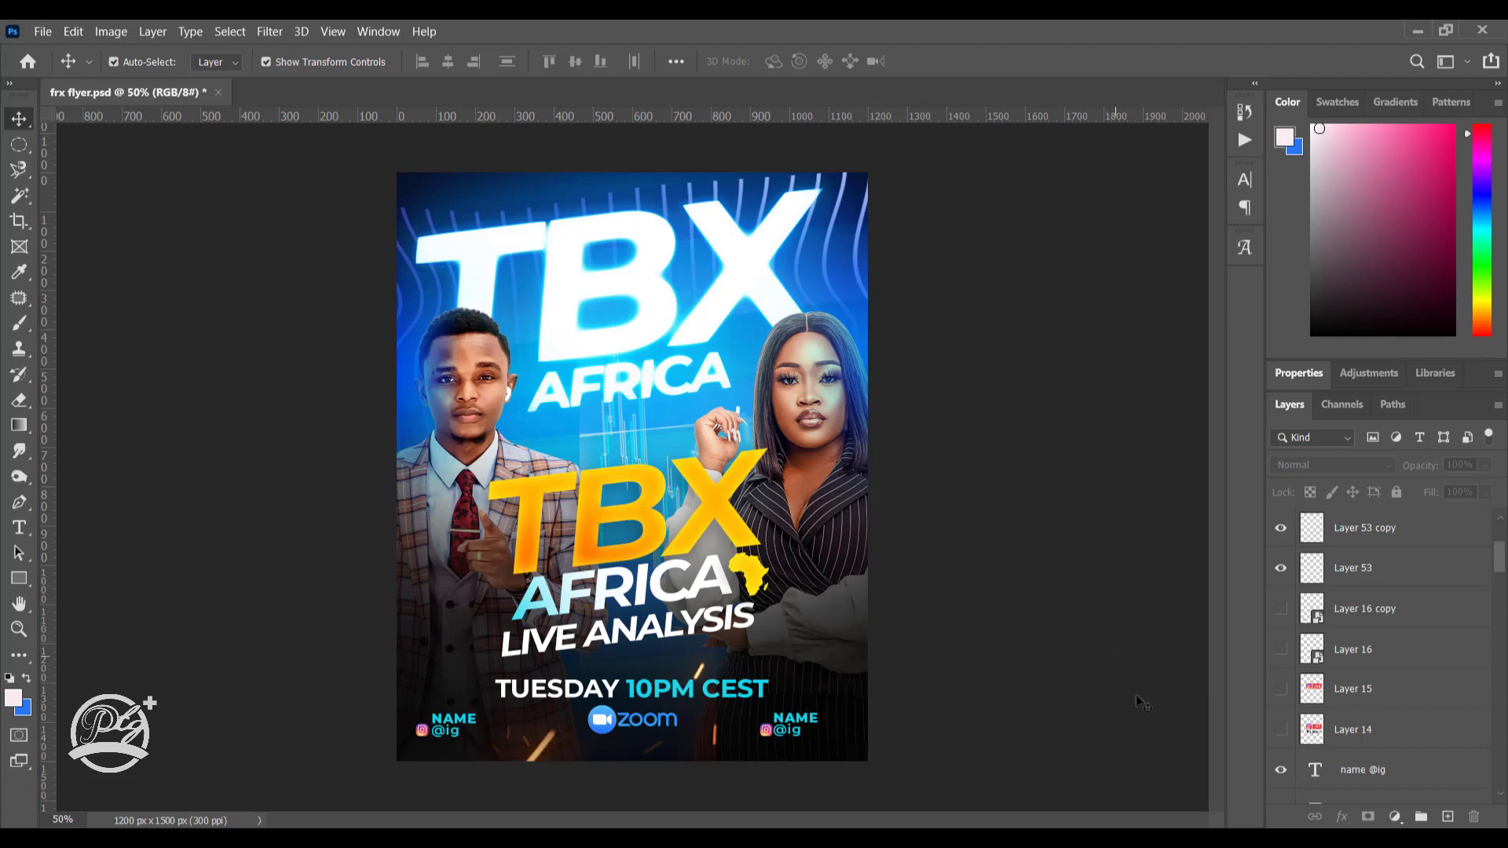
pyautogui.scroll(-2, 1437, 652)
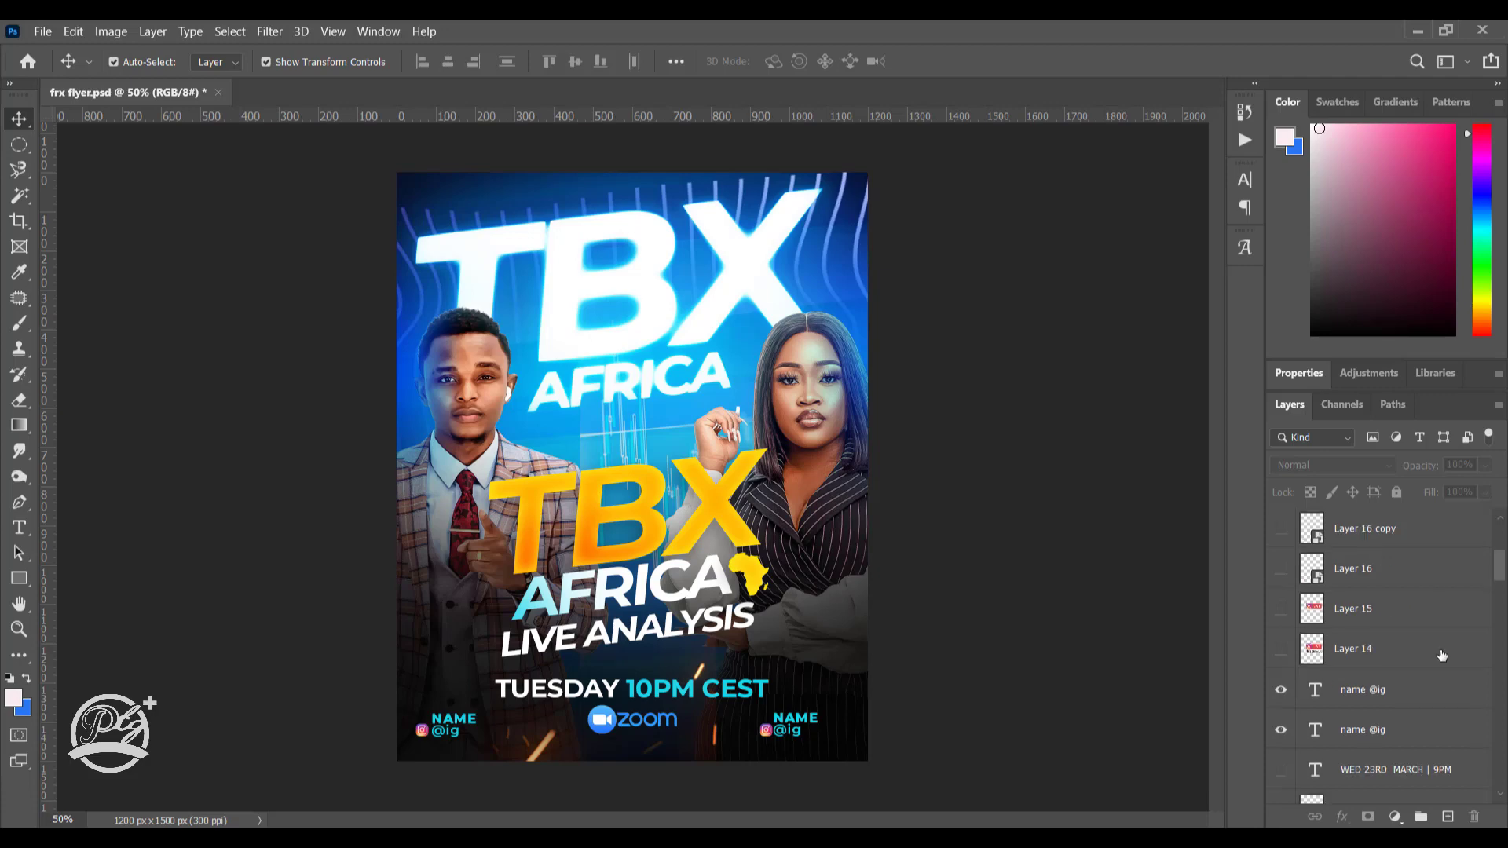
pyautogui.scroll(-5, 1437, 651)
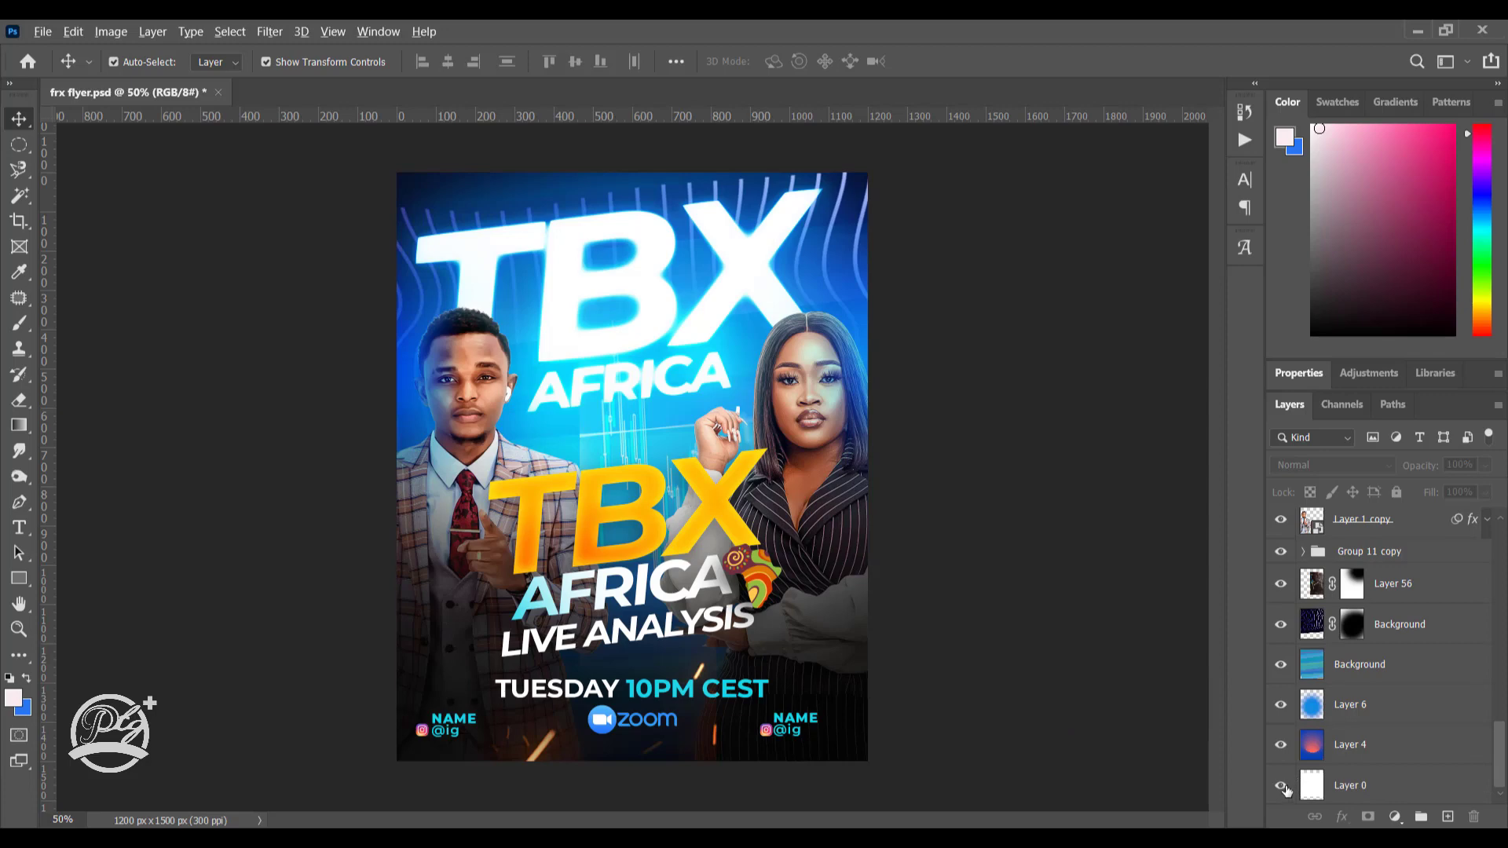
pyautogui.keyDown('alt'); pyautogui.click(1288, 787); pyautogui.keyUp('alt')
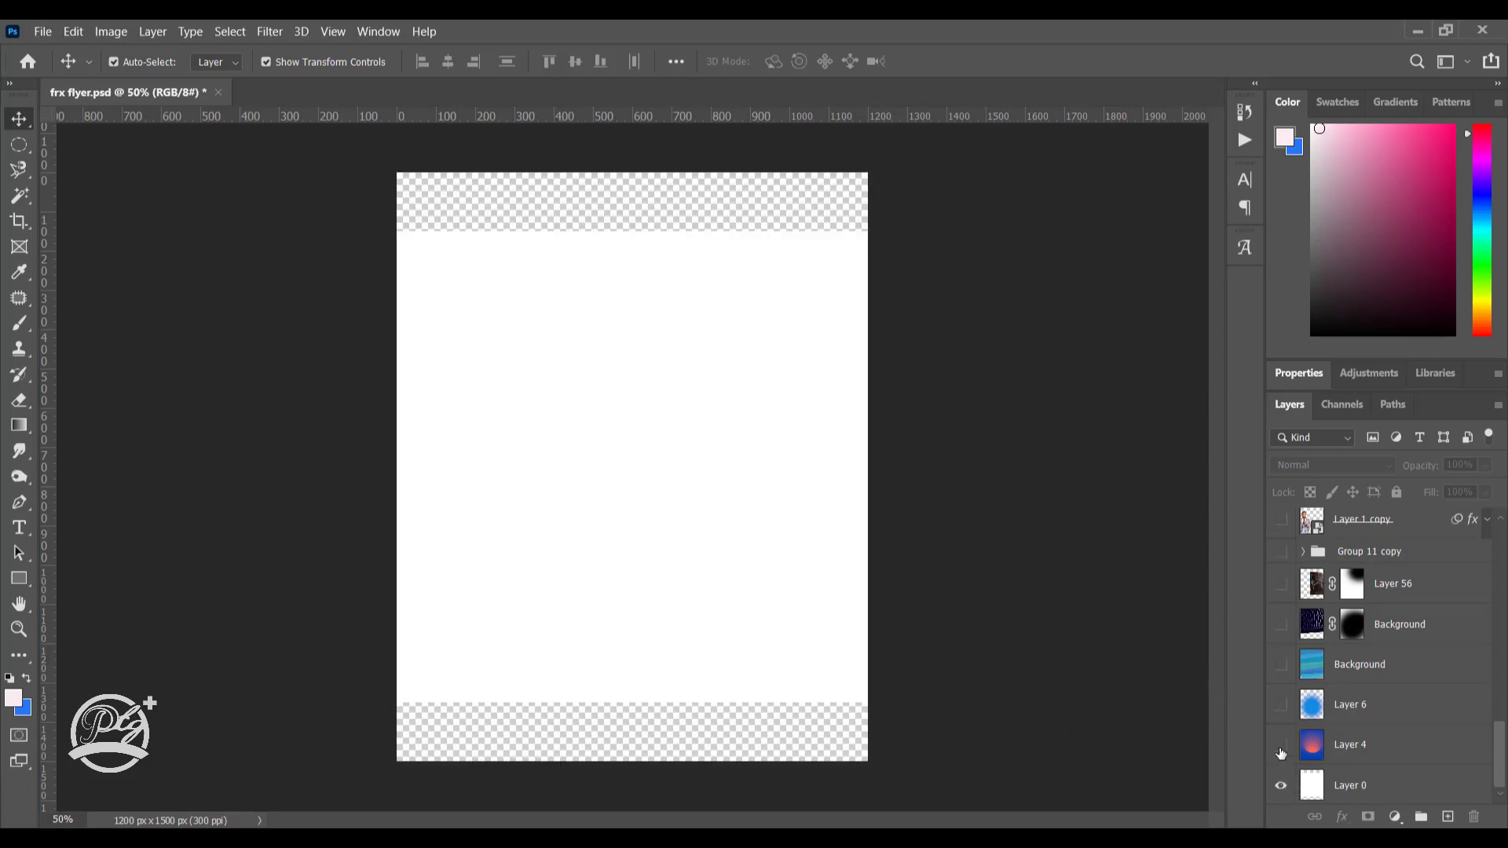
pyautogui.click(1281, 746)
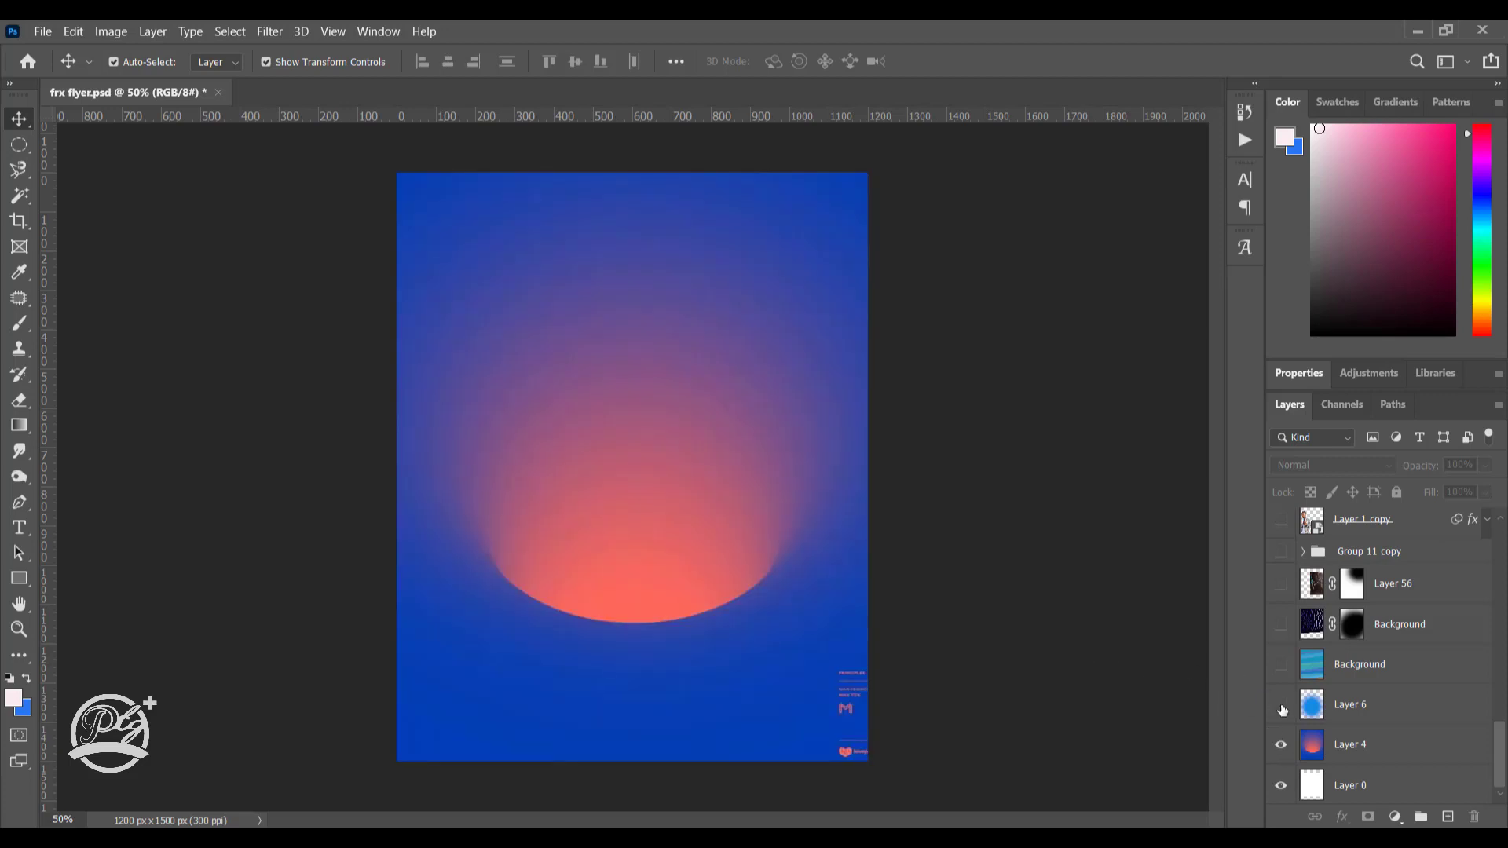
pyautogui.click(1282, 705)
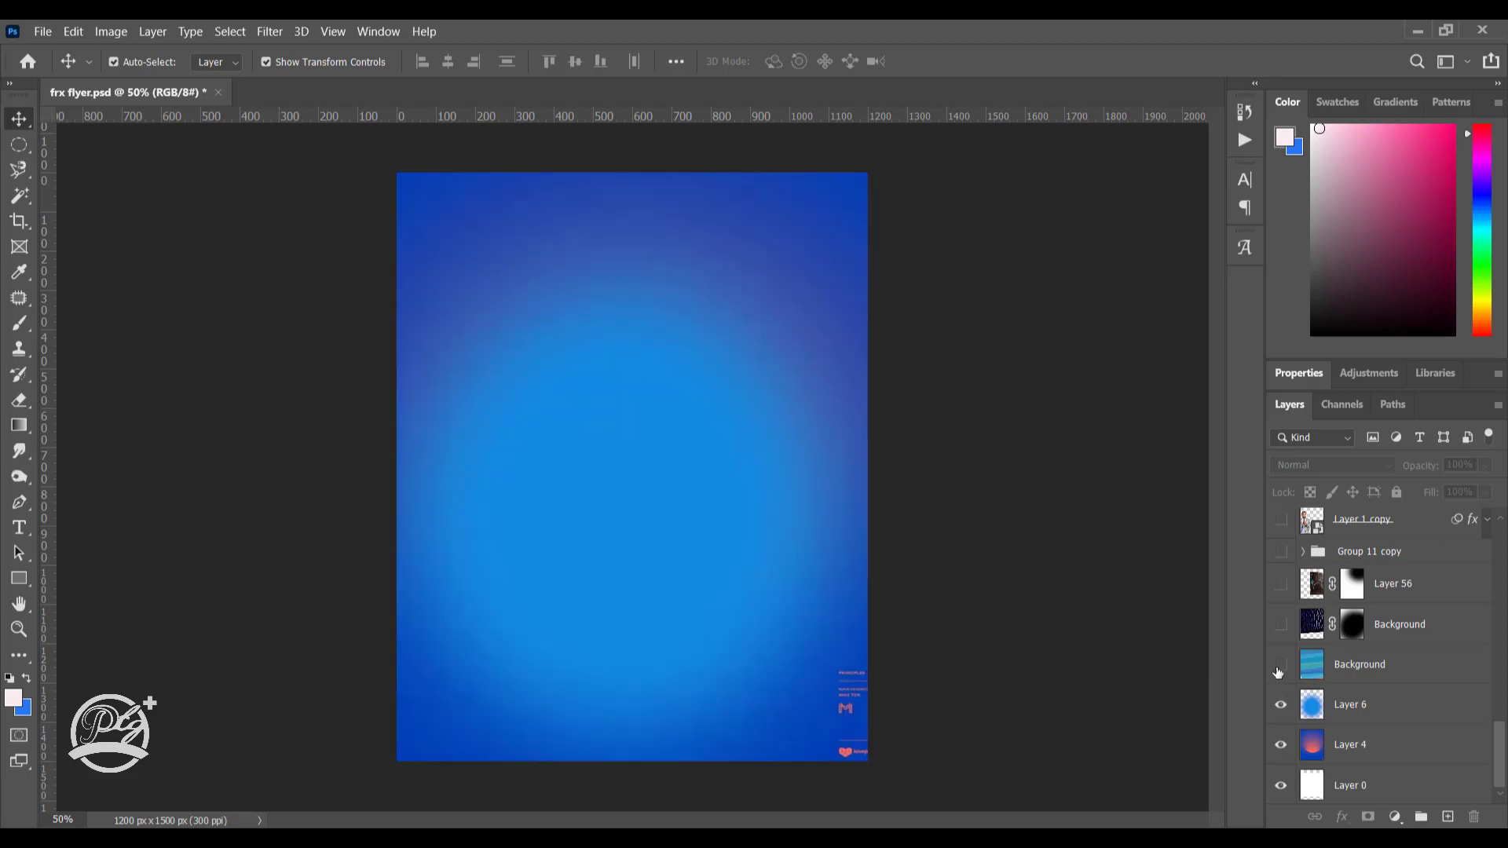
pyautogui.click(1282, 665)
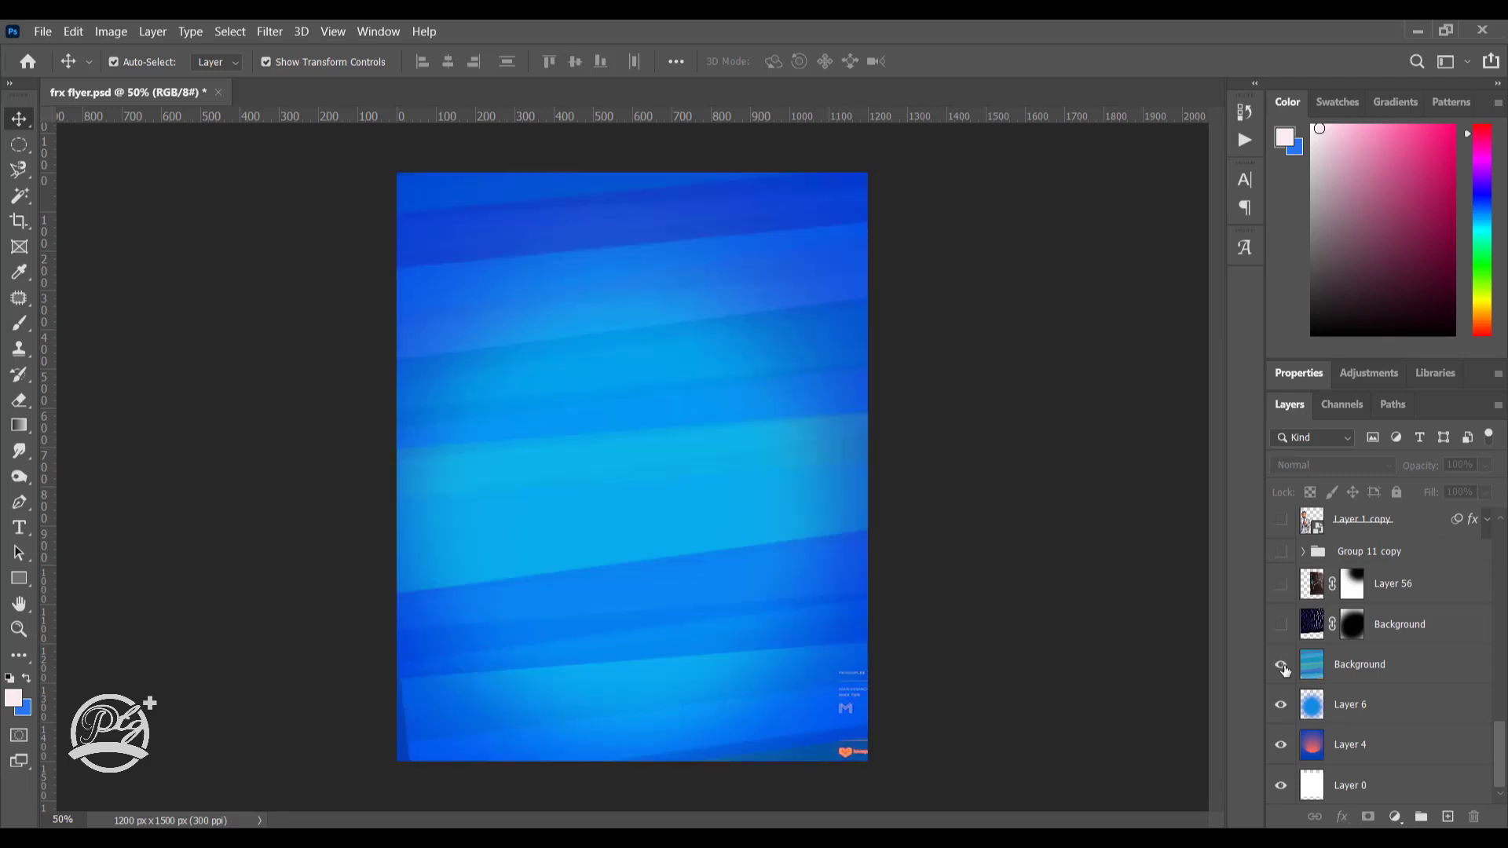
pyautogui.click(1280, 626)
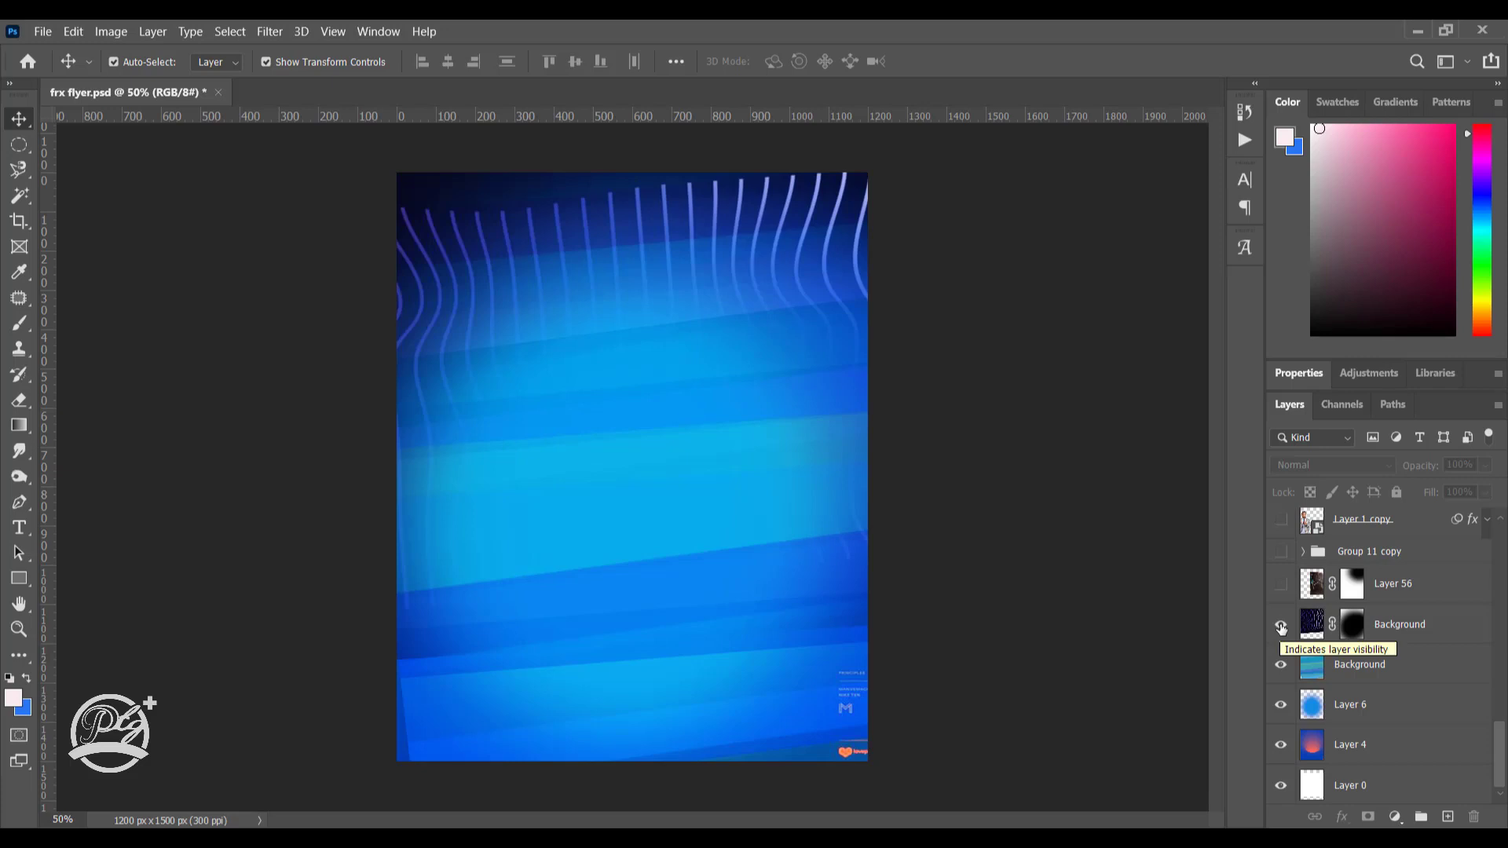
pyautogui.click(1282, 585)
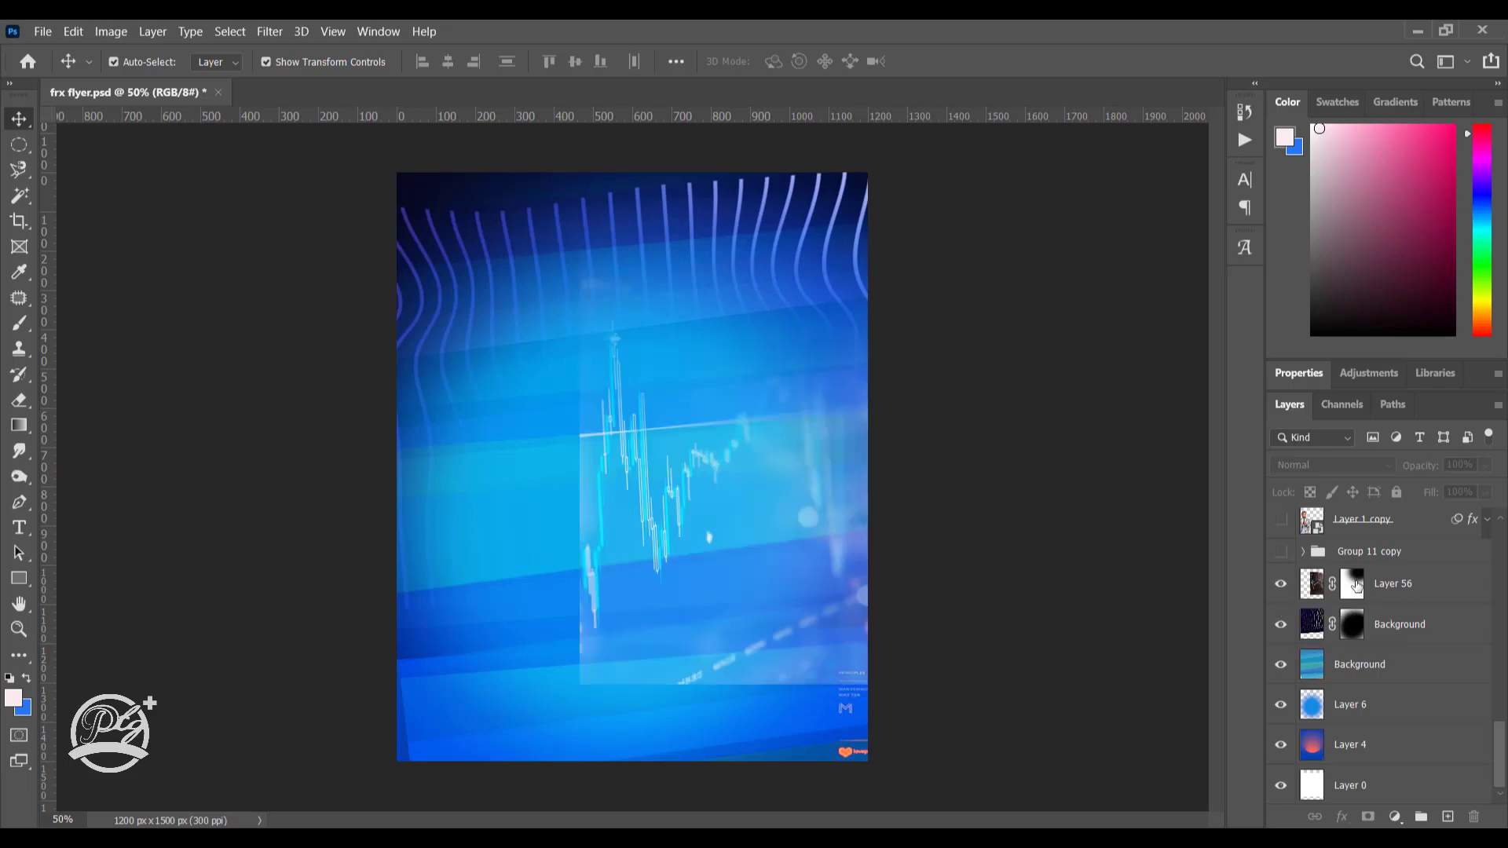
pyautogui.click(1356, 585)
# Step: Brush black on Layer 56's mask to fade the chart's lower area and light trail
pyautogui.press('b')
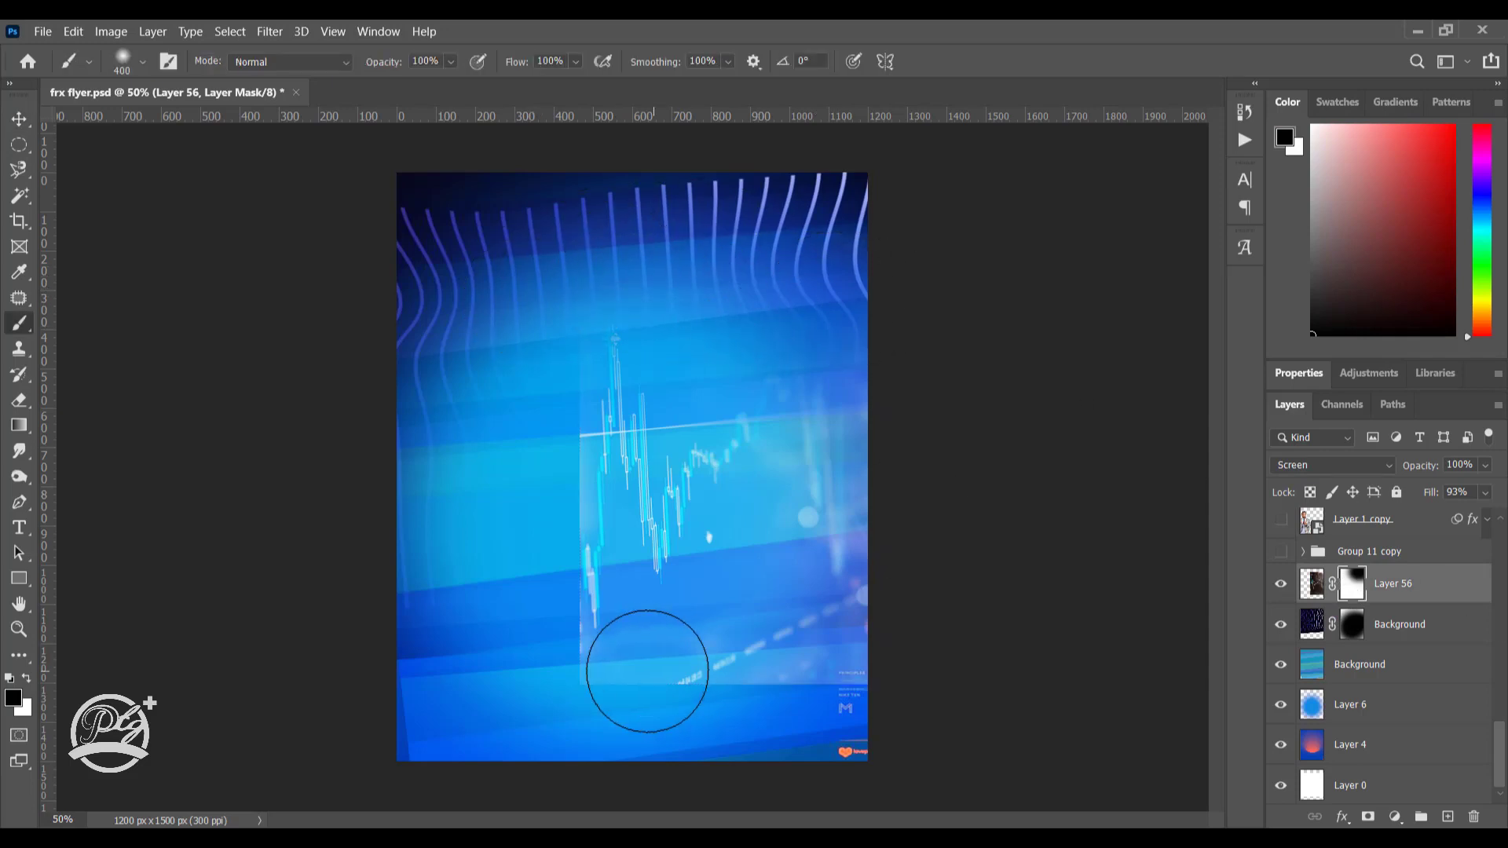
pyautogui.moveTo(639, 656); pyautogui.dragTo(539, 565)
pyautogui.moveTo(626, 656); pyautogui.dragTo(900, 638)
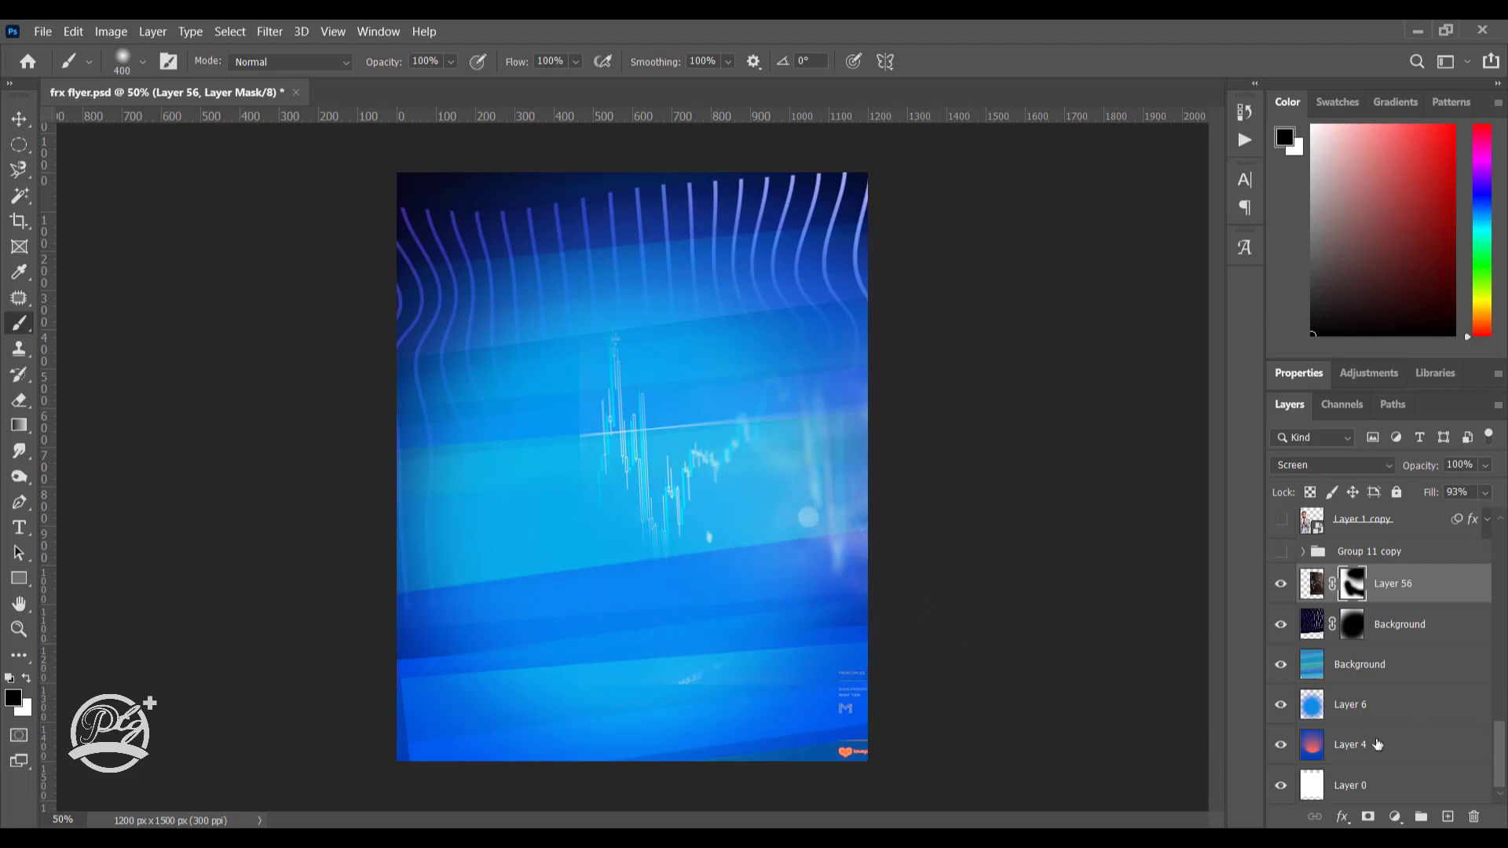
# Step: Add a new layer above Layer 4 and paint sampled blue over the bottom-right logos
pyautogui.click(1376, 746)
pyautogui.click(1445, 818)
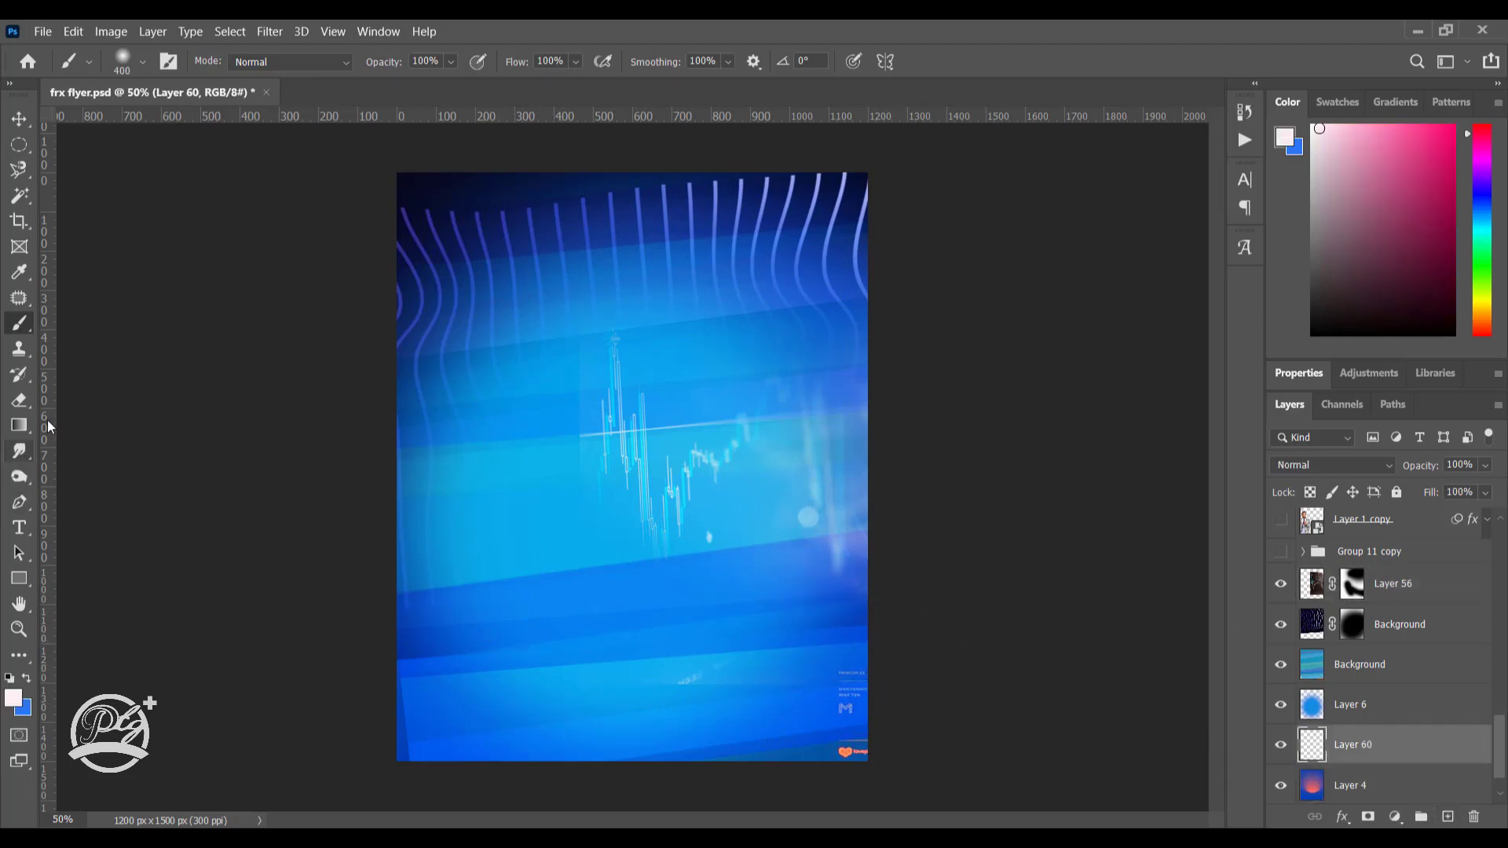
pyautogui.keyDown('alt'); pyautogui.click(840, 728); pyautogui.keyUp('alt')
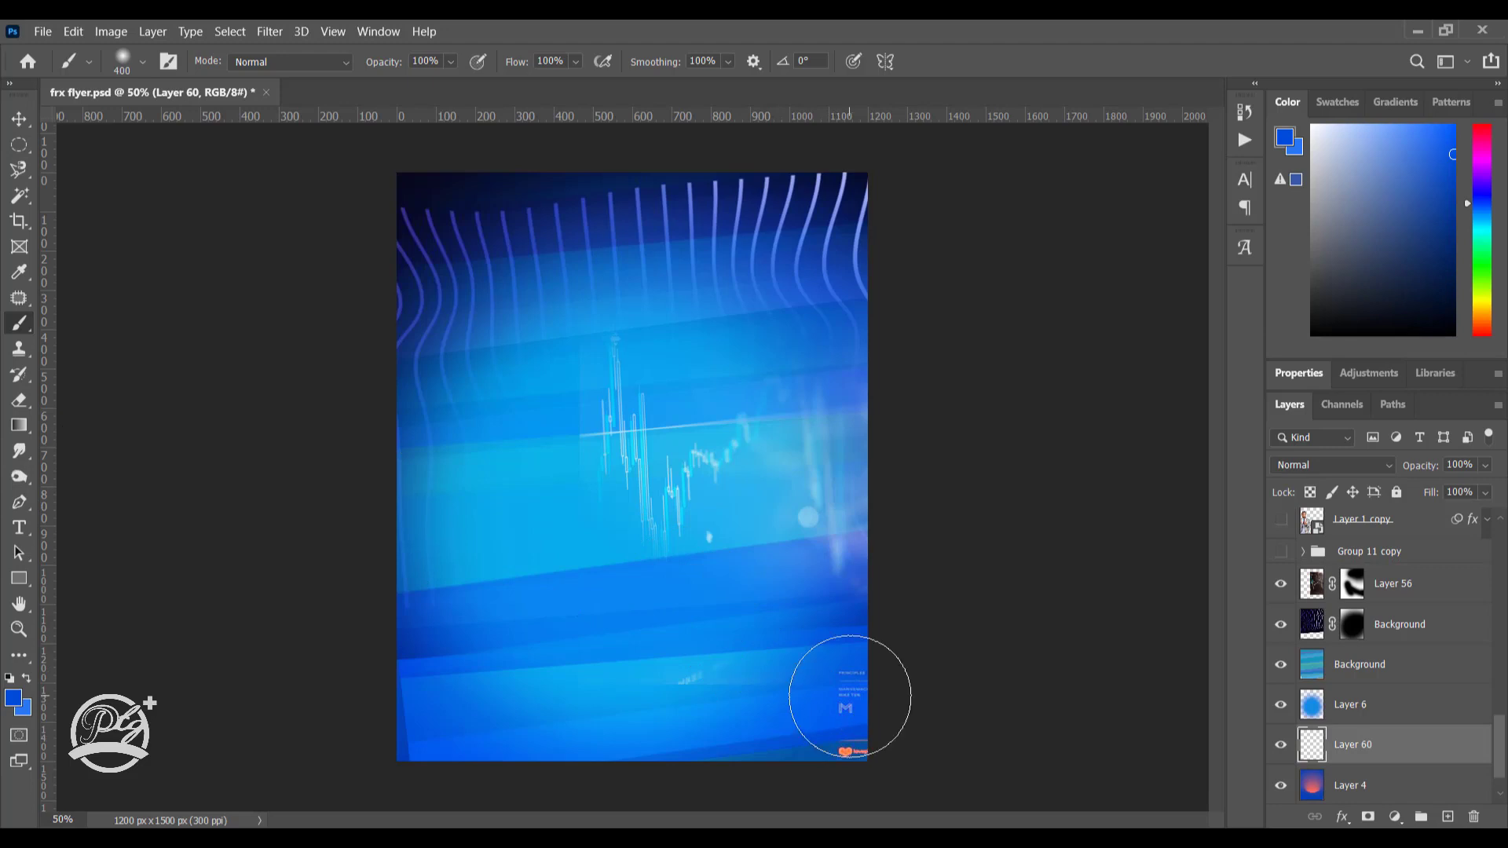
pyautogui.moveTo(848, 690)
pyautogui.mouseDown()
pyautogui.moveTo(855, 740)
pyautogui.moveTo(837, 770)
pyautogui.mouseUp()
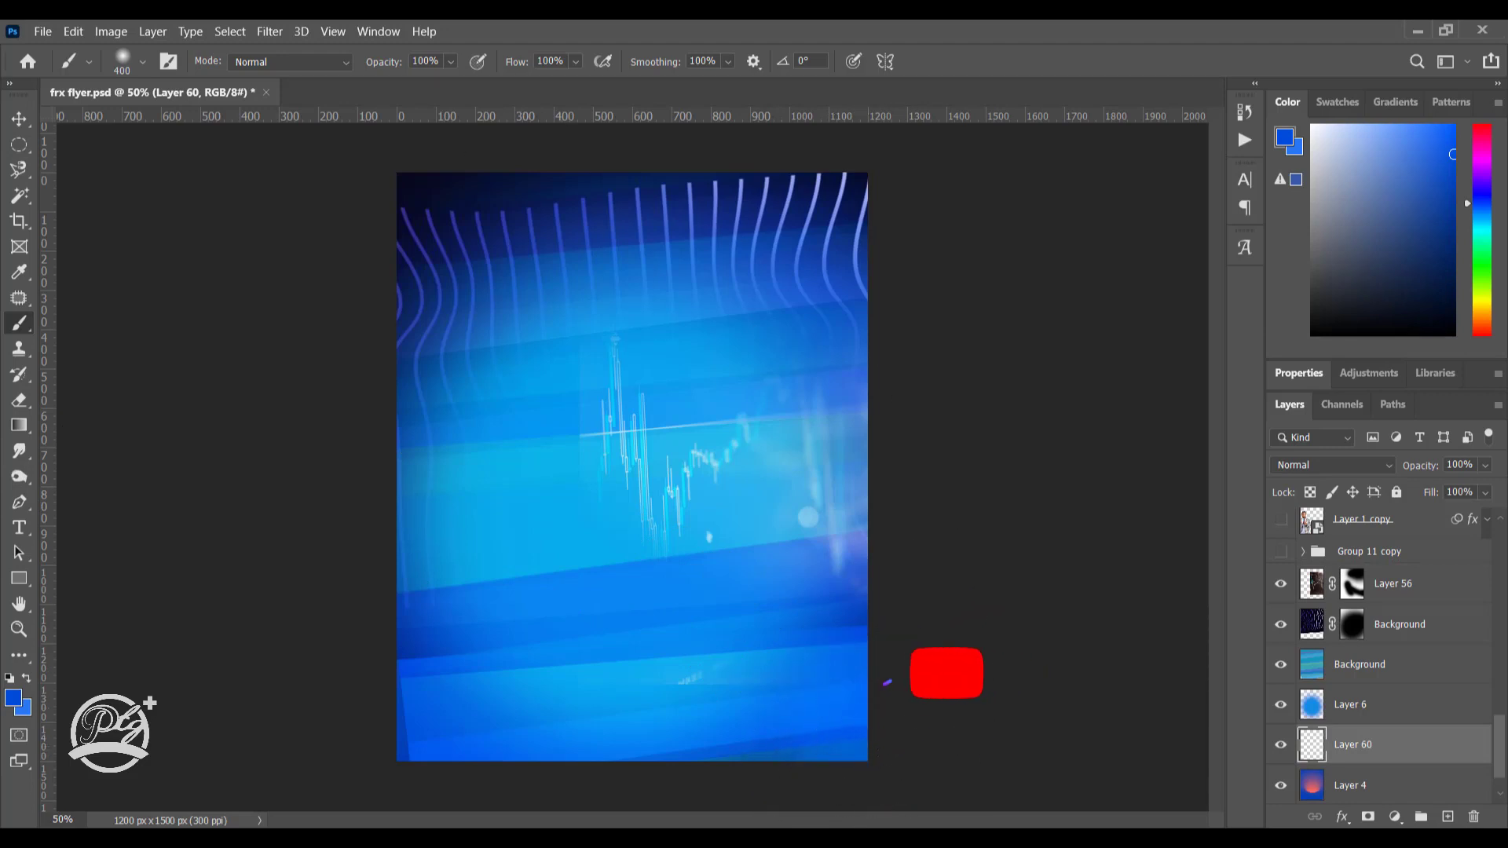
pyautogui.press('v')
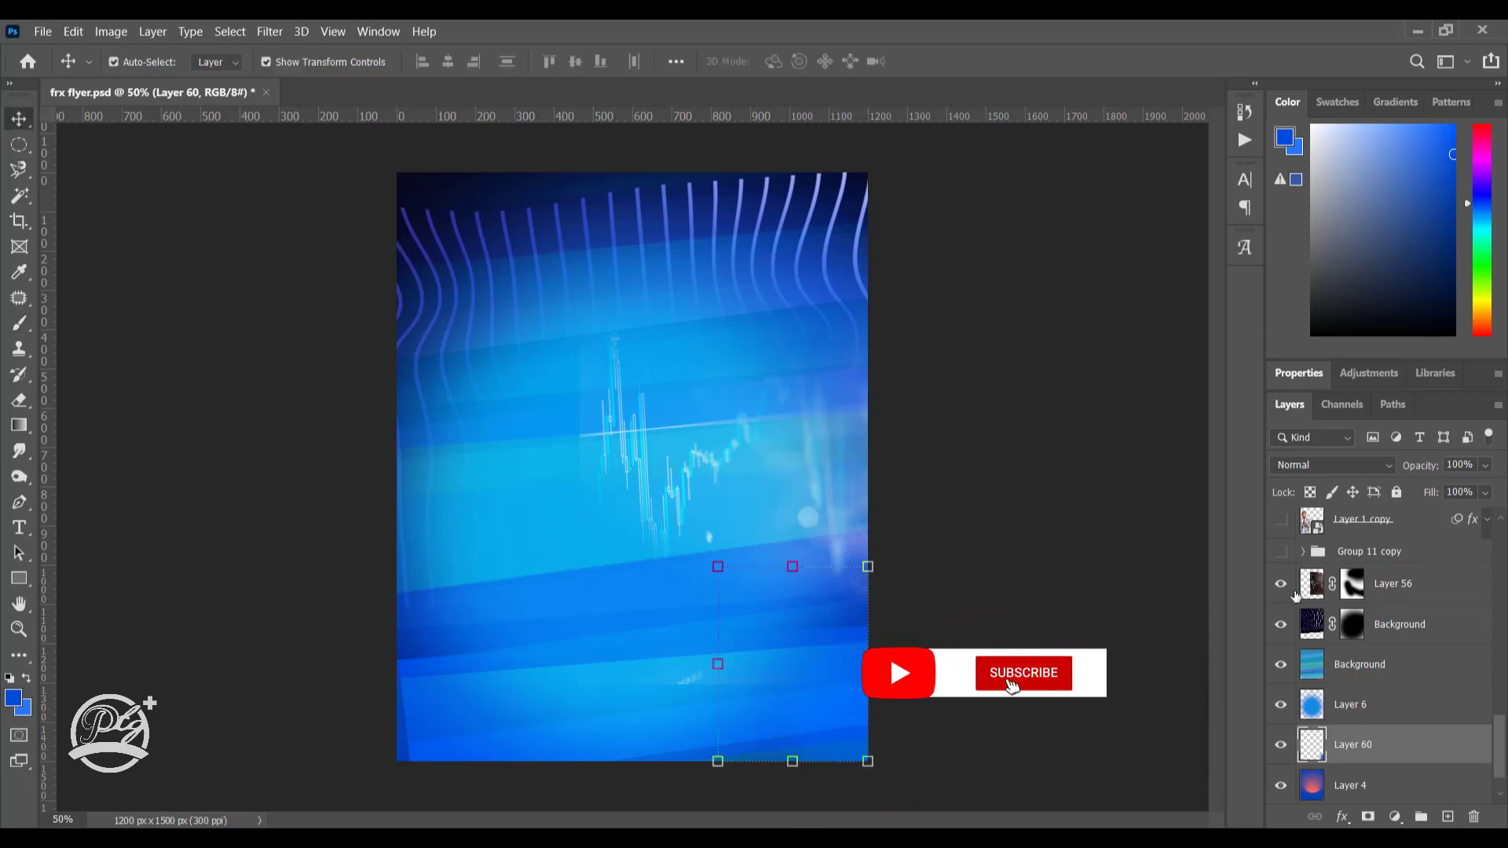
# Step: Show the Group 11 copy TBX AFRICA title with its upper gradient map off for brighter glow
pyautogui.click(1302, 552)
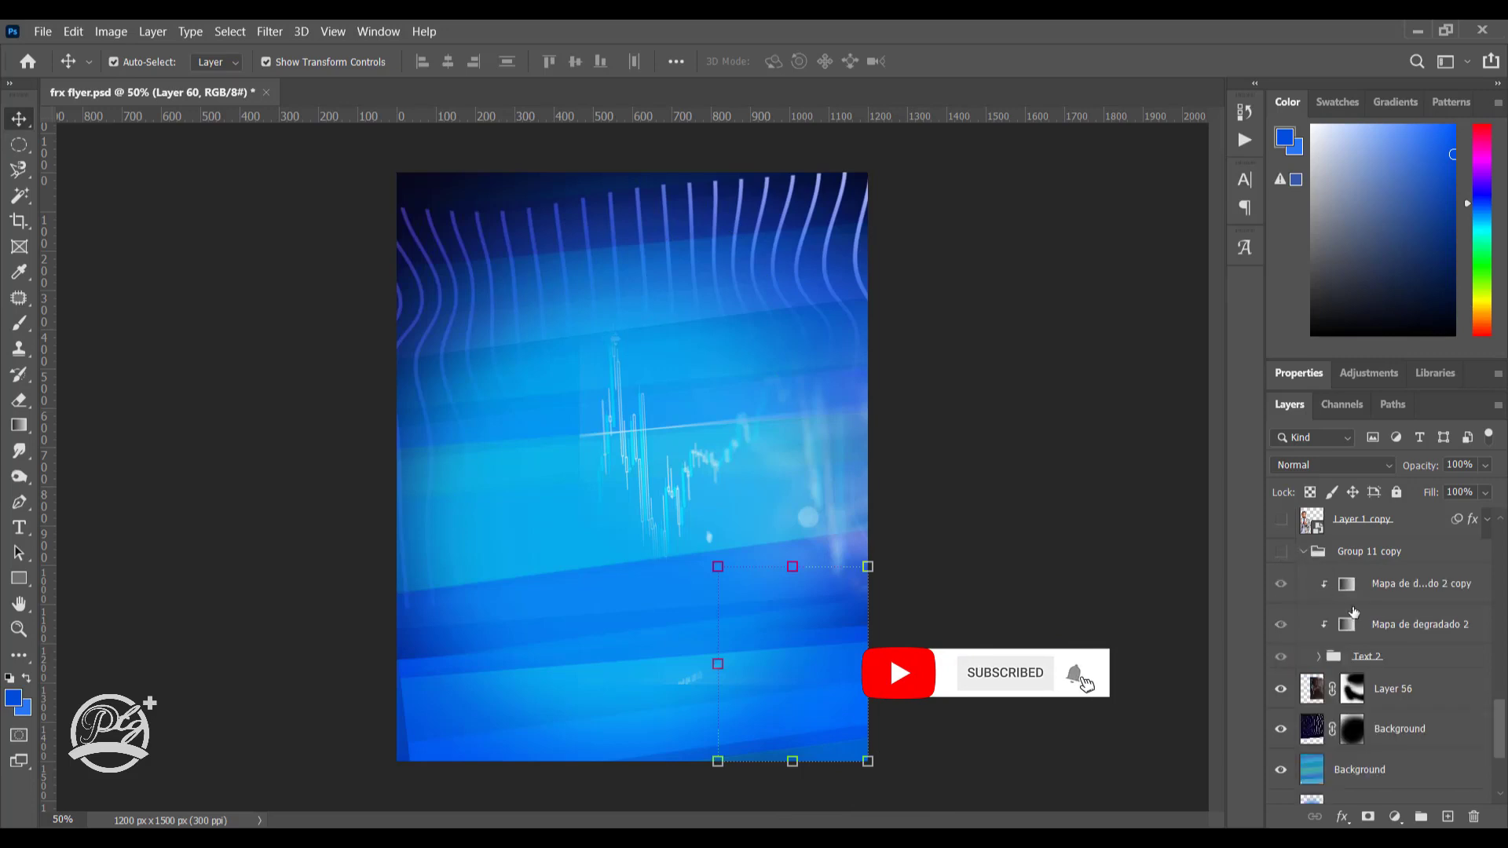
pyautogui.click(1280, 553)
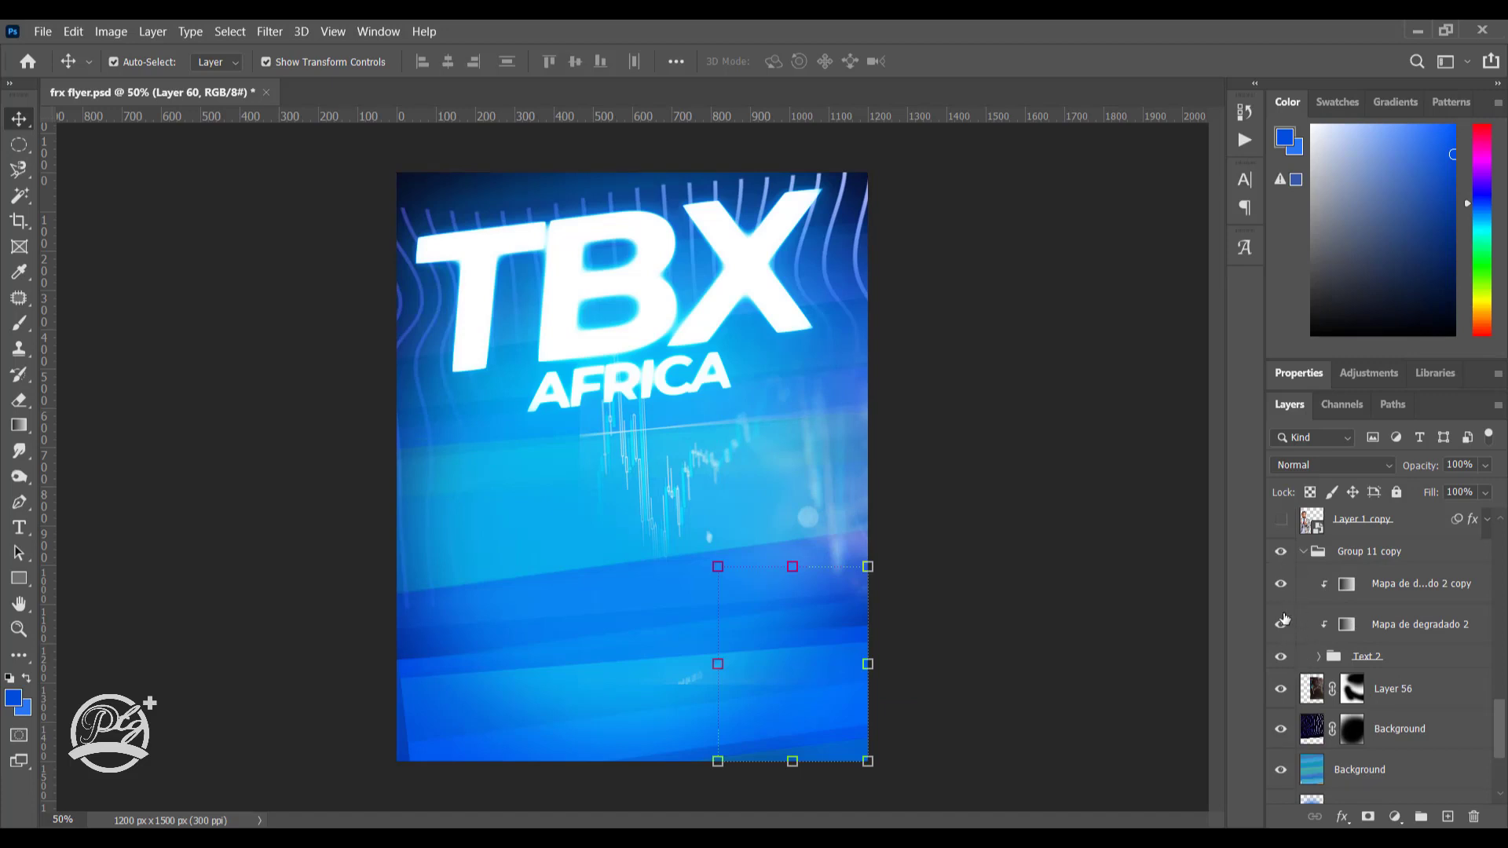
pyautogui.click(1281, 583)
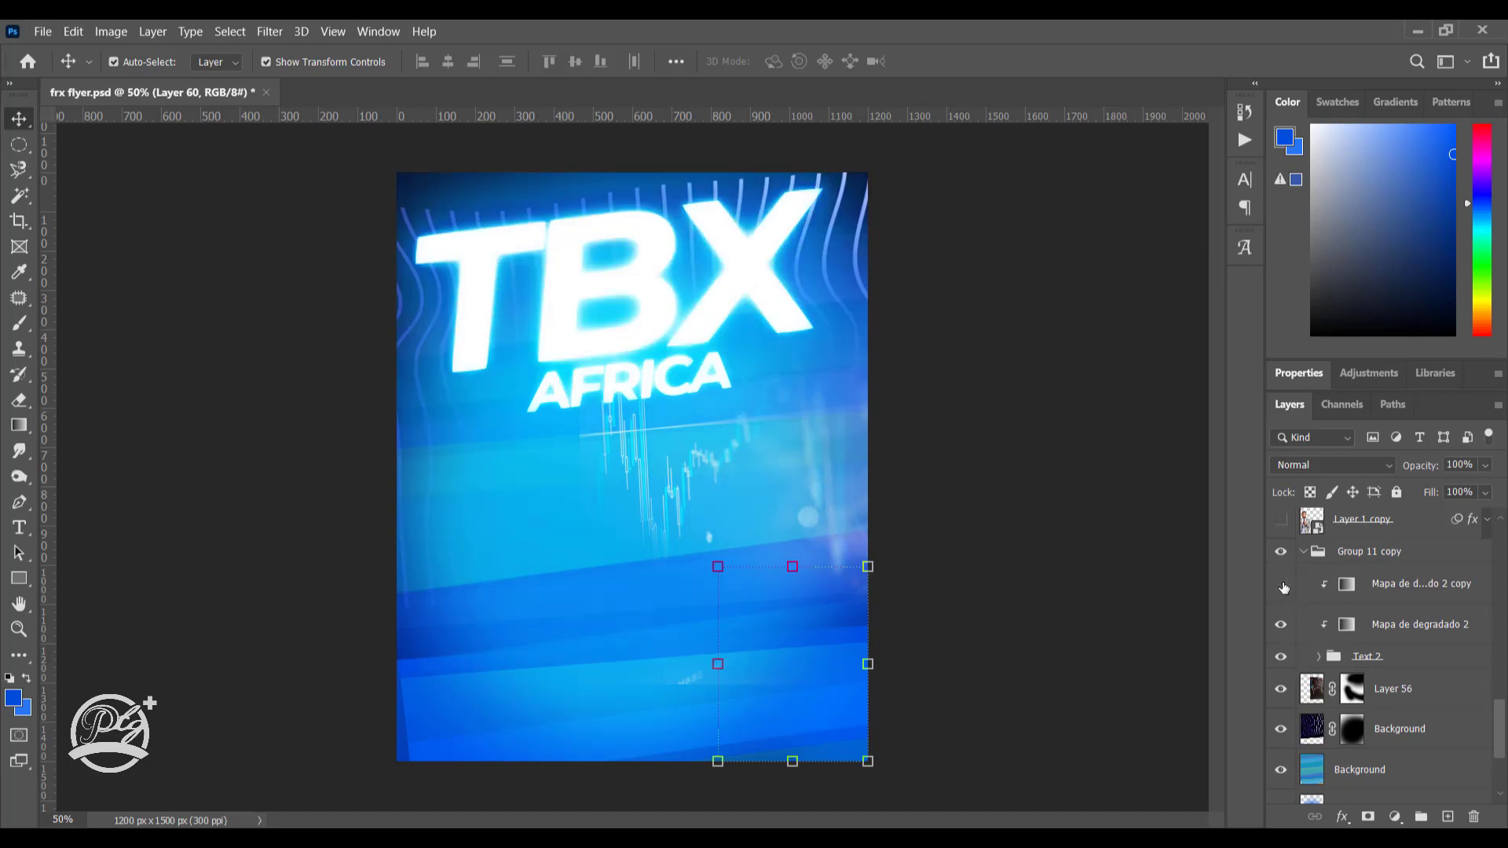
pyautogui.click(1285, 627)
pyautogui.click(1282, 586)
pyautogui.click(1282, 586)
pyautogui.click(1303, 552)
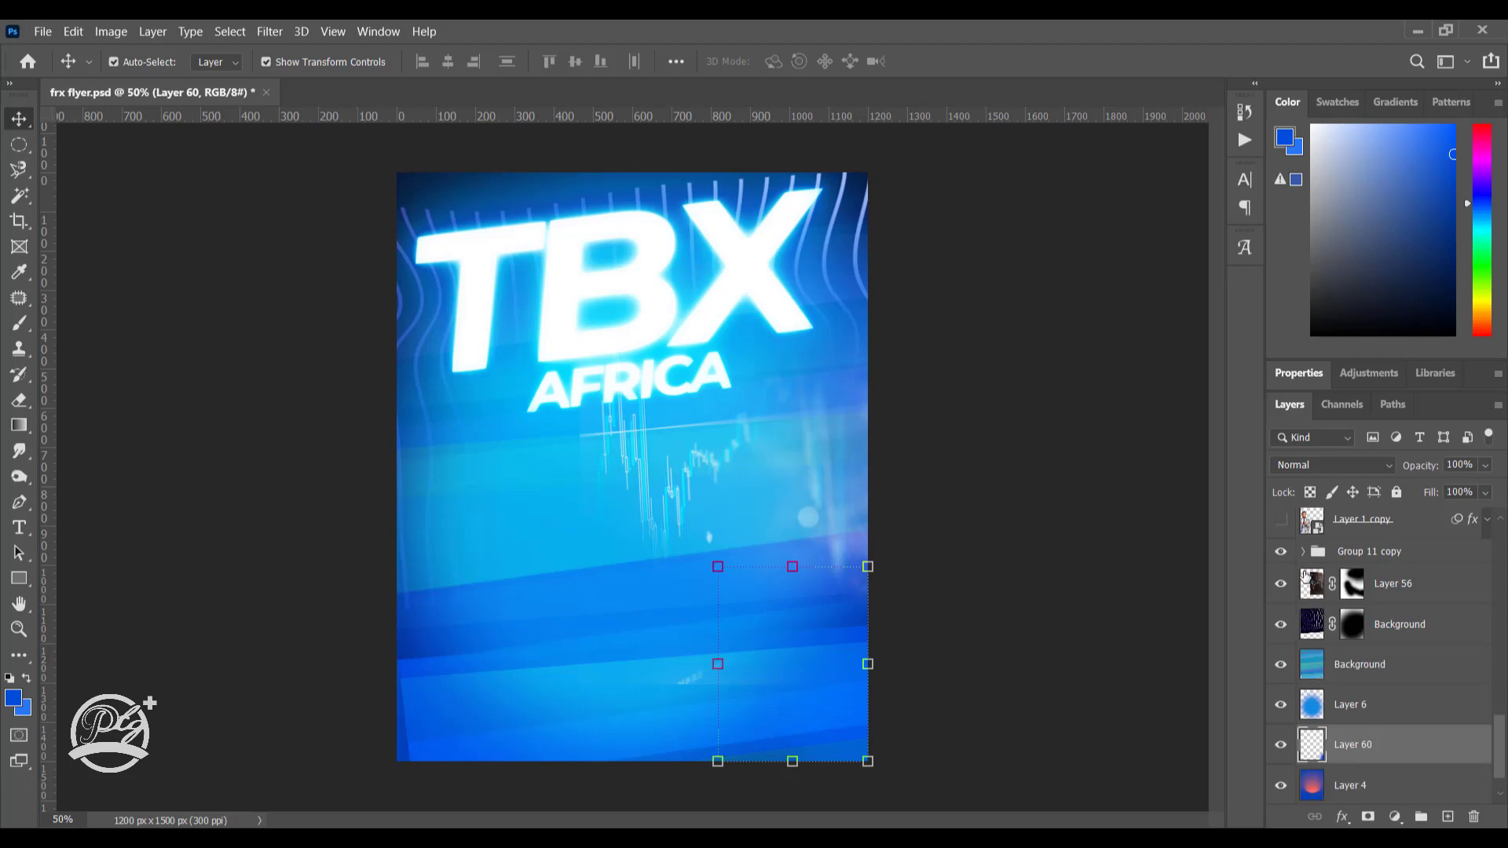
pyautogui.click(1491, 519)
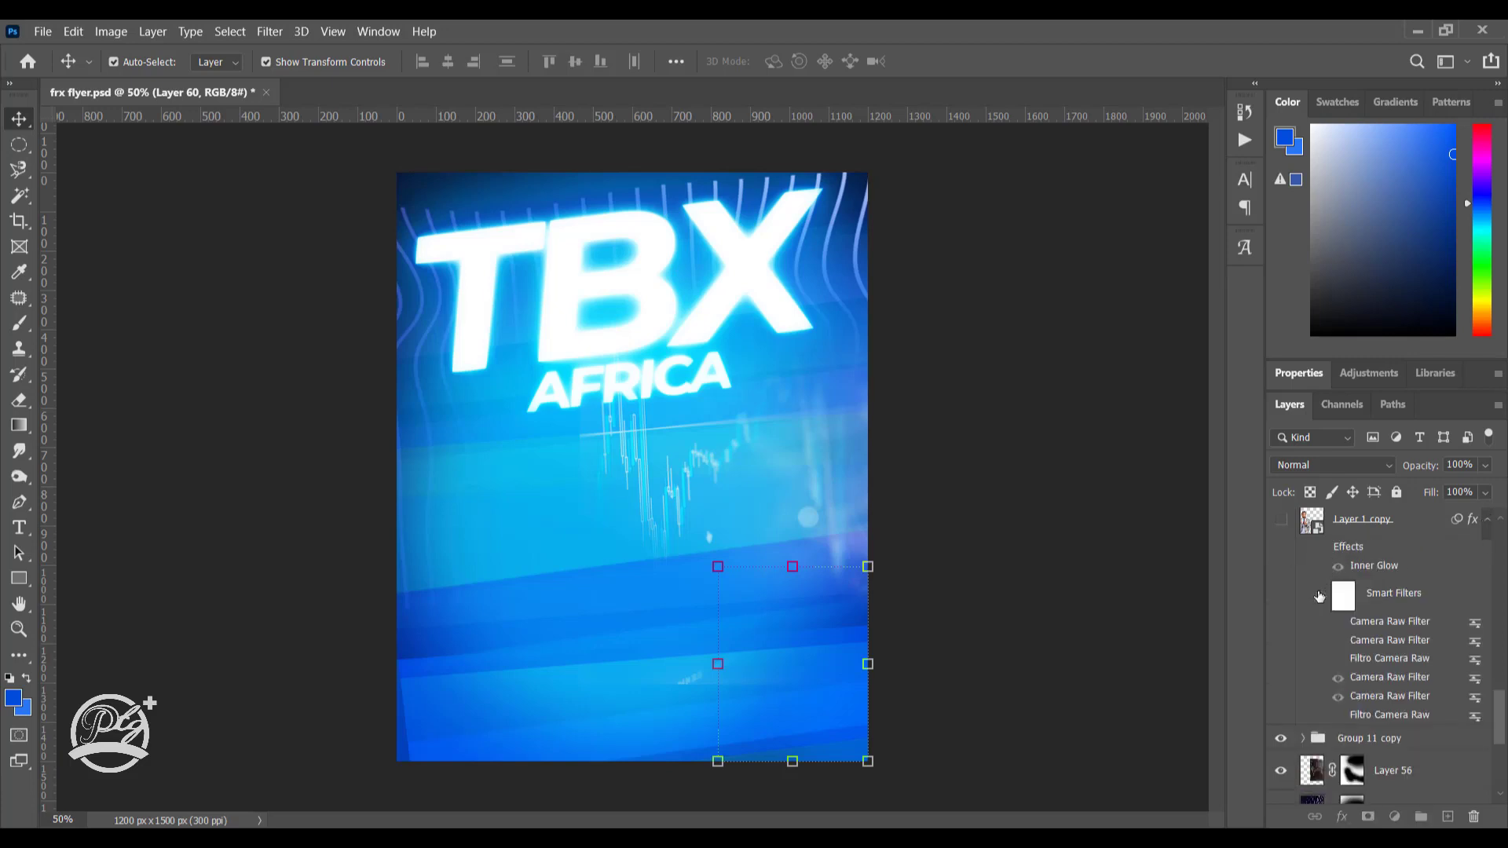
# Step: Make Layer 1 copy's male presenter visible with its smart filters switched on
pyautogui.click(1288, 539)
pyautogui.click(1281, 526)
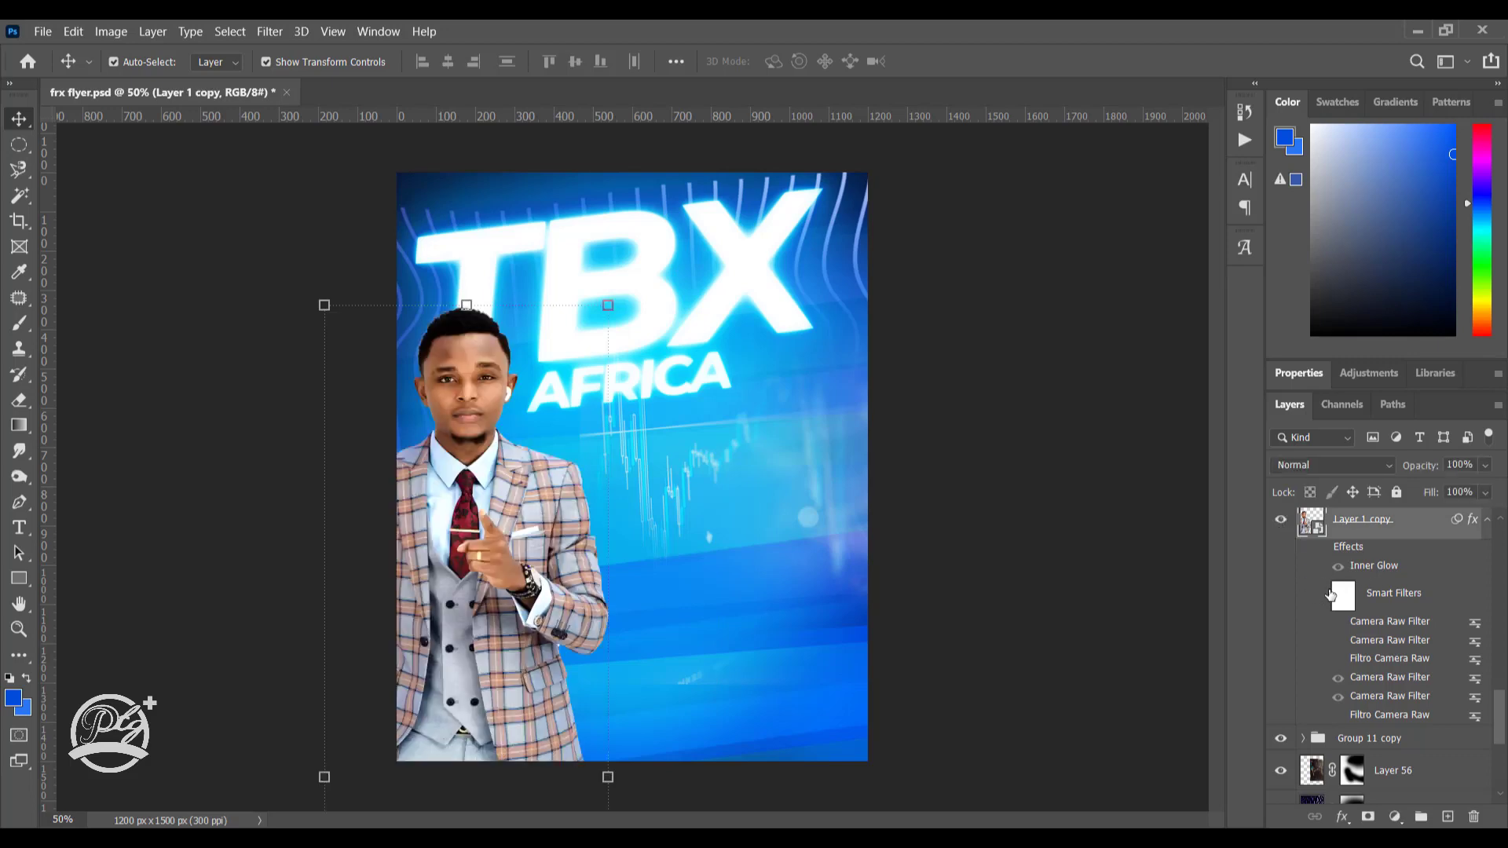
pyautogui.scroll(1, 1331, 601)
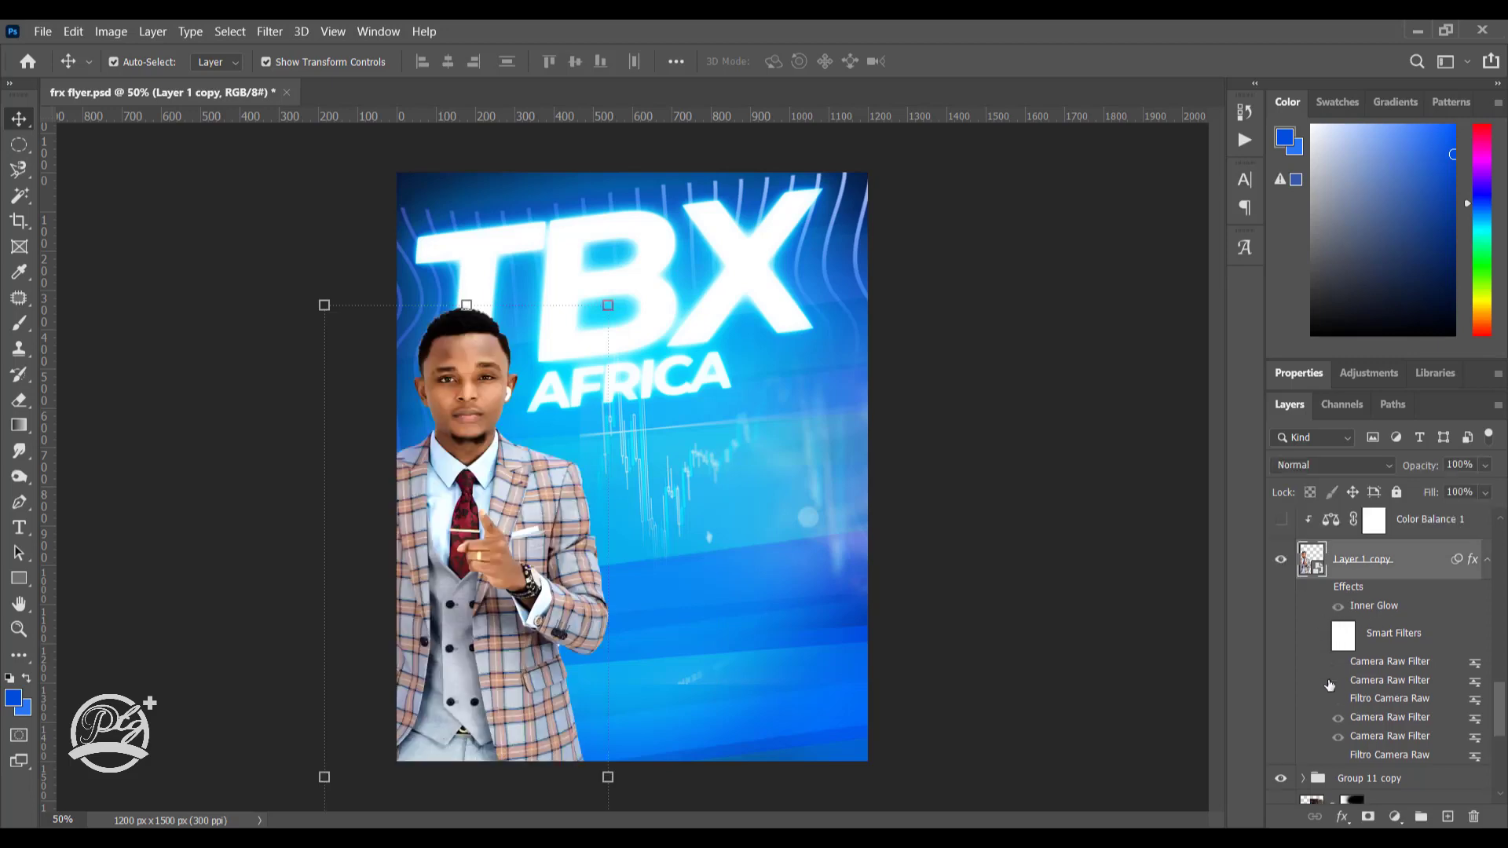
pyautogui.click(1322, 638)
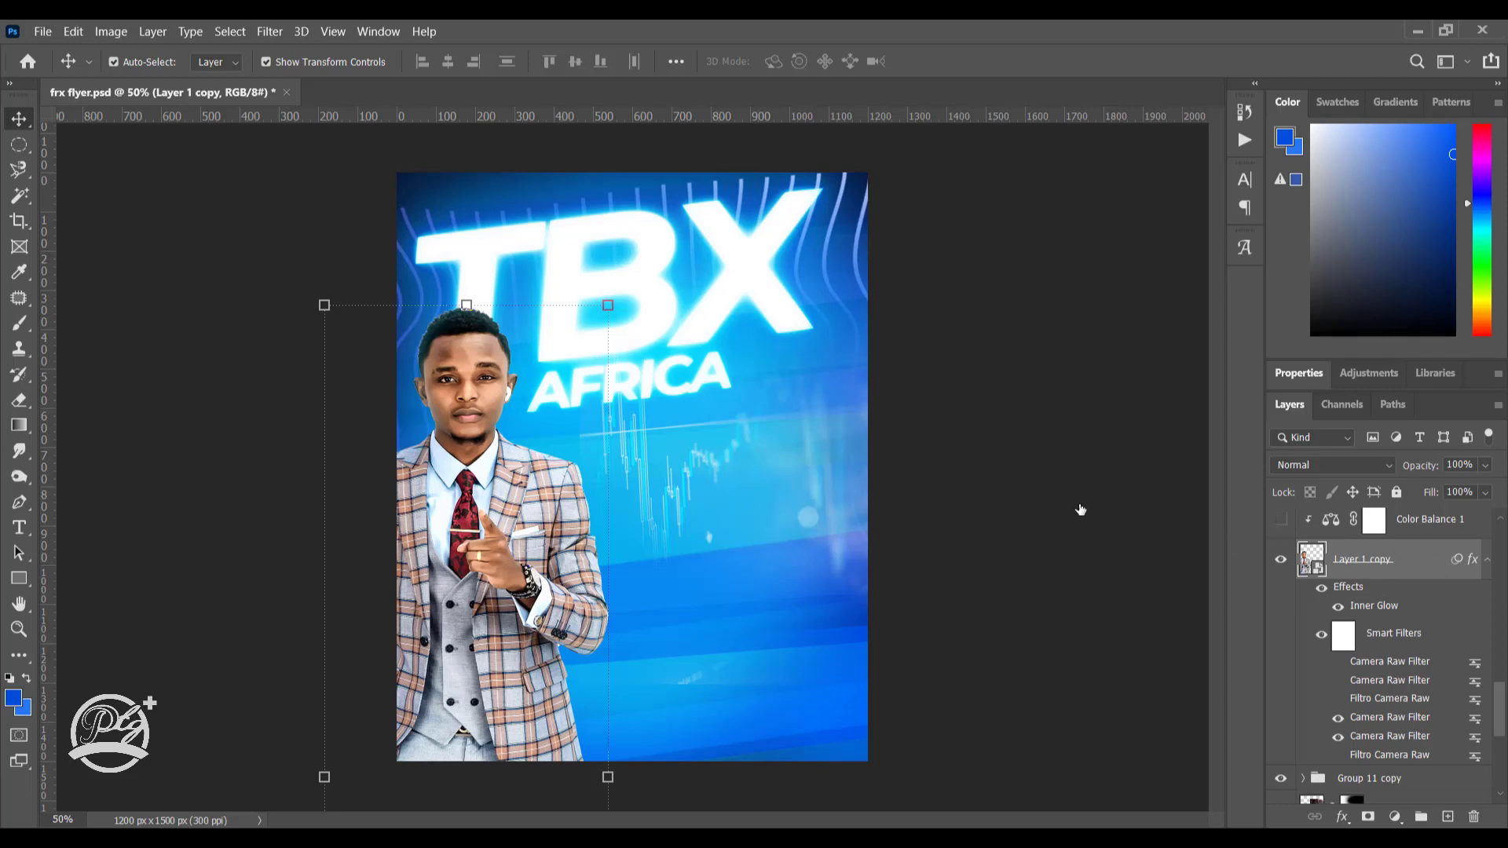
# Step: Set the presenter's Inner Glow to Screen mode, cyan colour, 21% opacity and 70 px size
pyautogui.doubleClick(1156, 559)
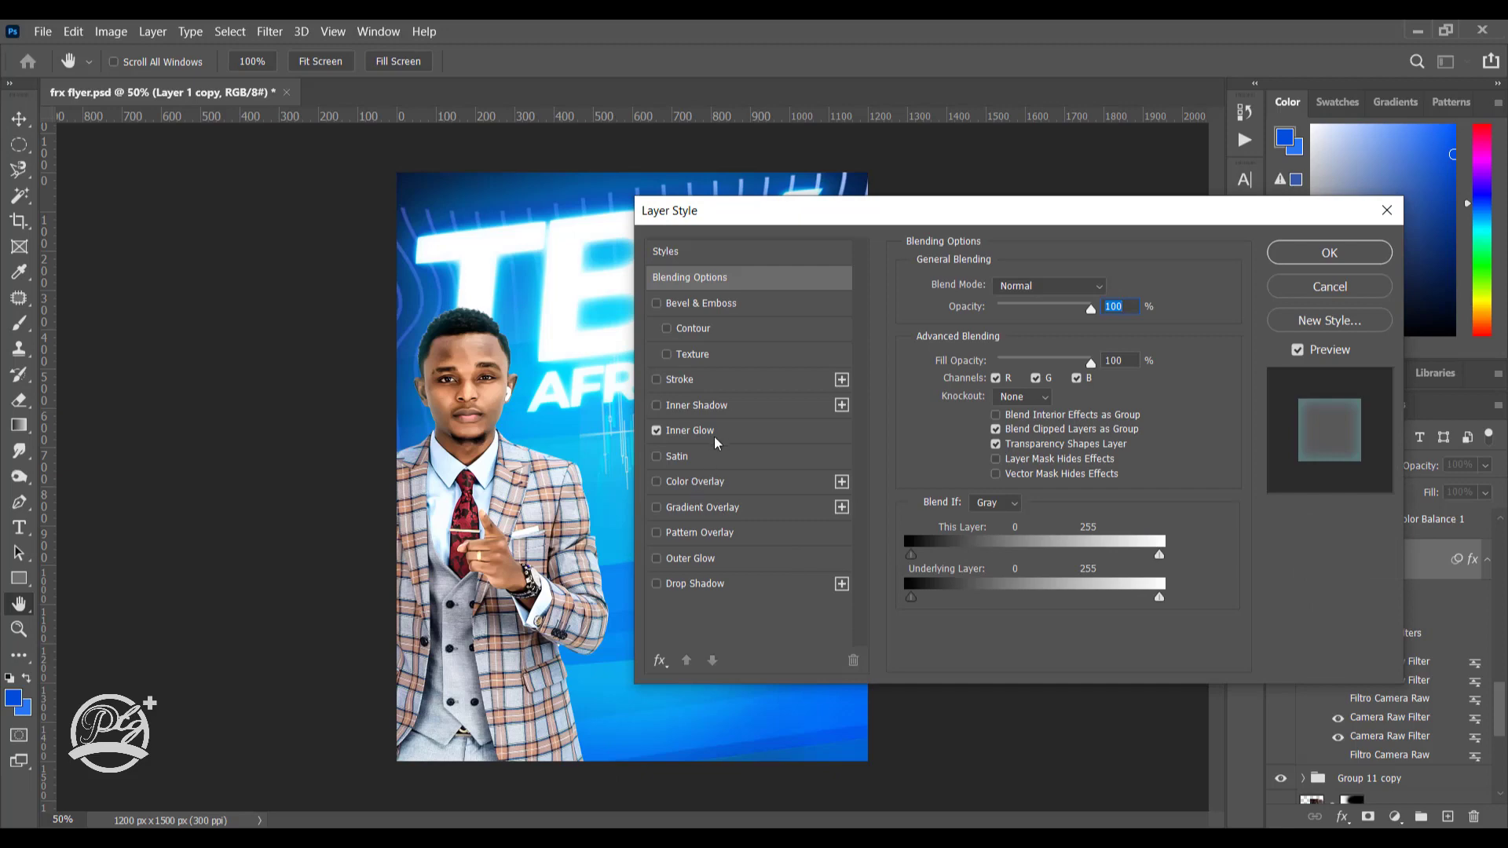
pyautogui.click(715, 436)
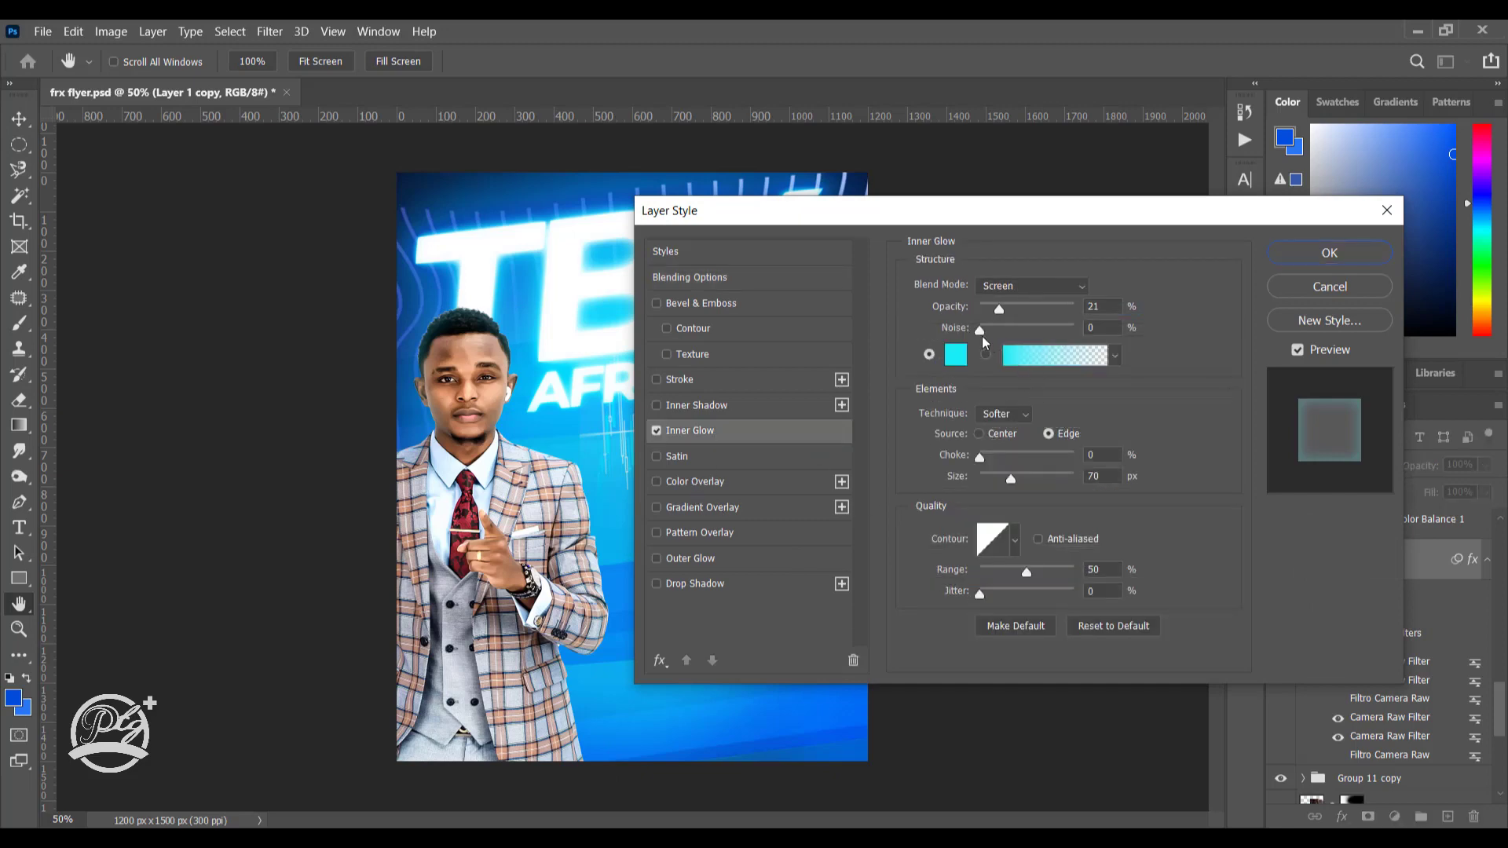
pyautogui.click(1000, 291)
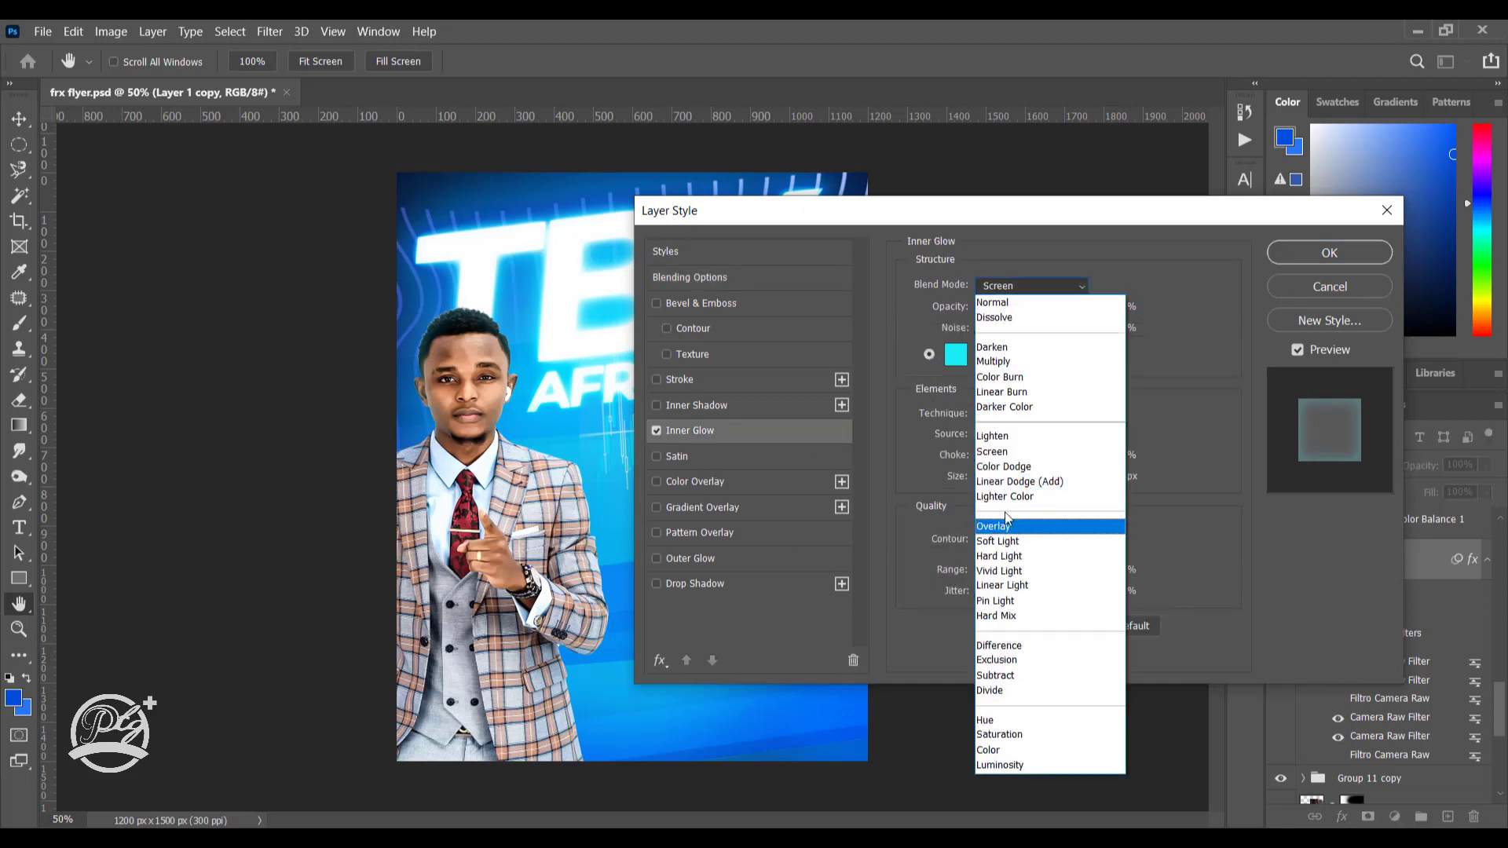
pyautogui.click(1002, 461)
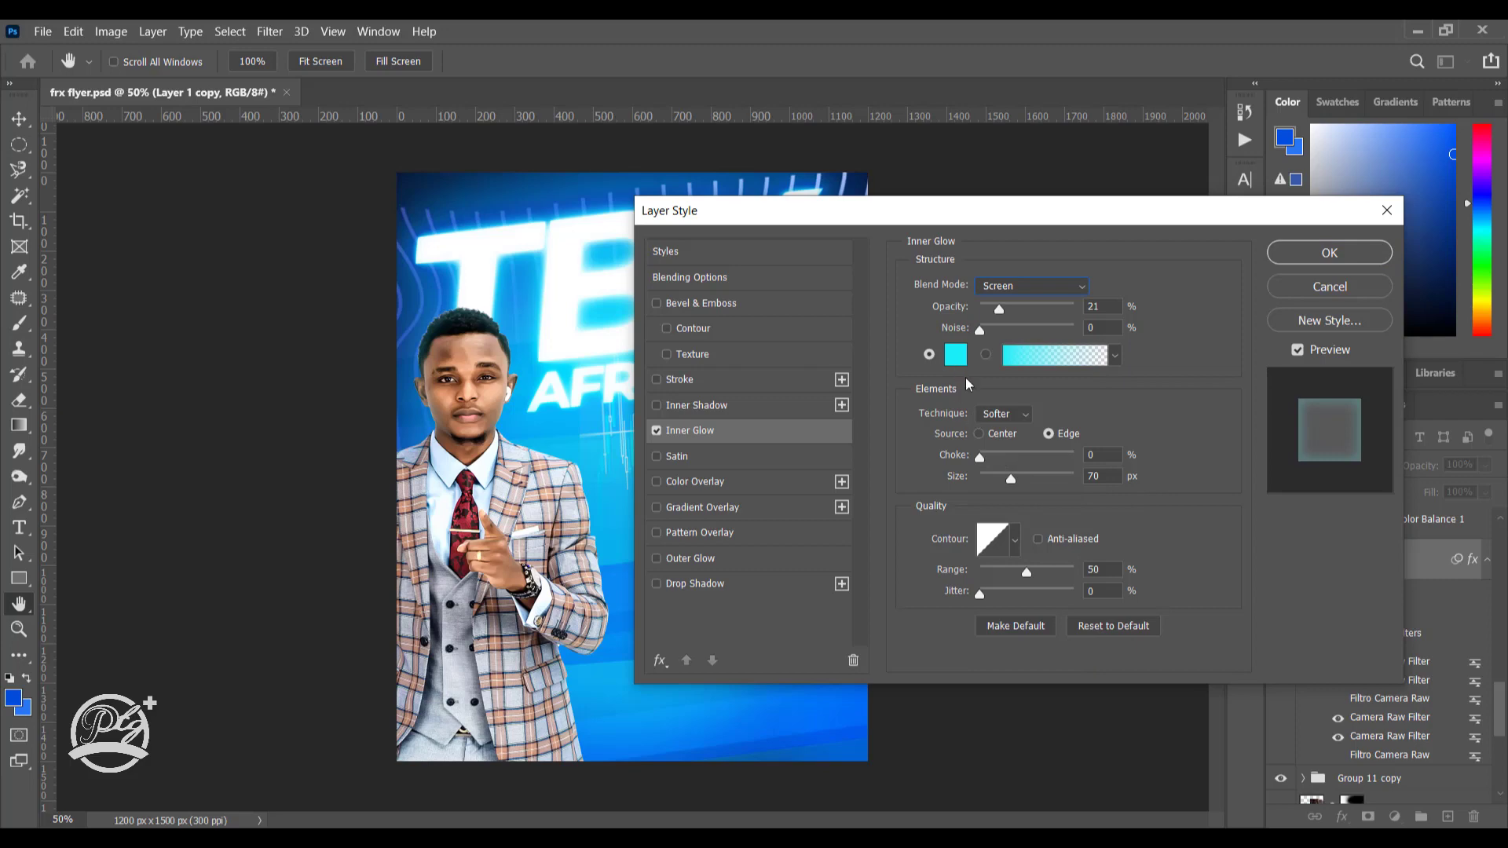
pyautogui.click(955, 356)
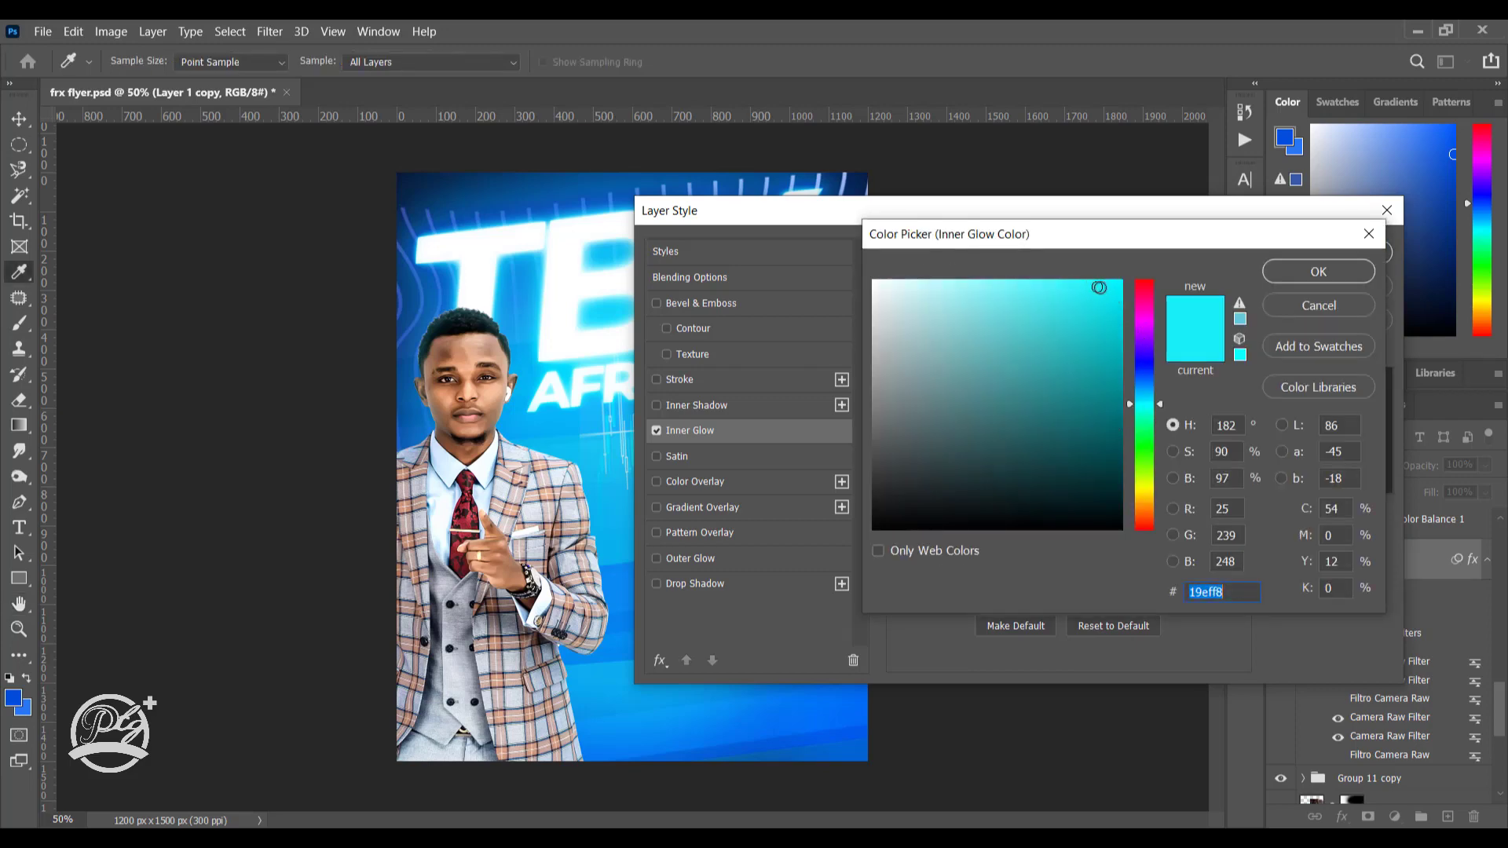
pyautogui.click(1096, 286)
pyautogui.click(1283, 273)
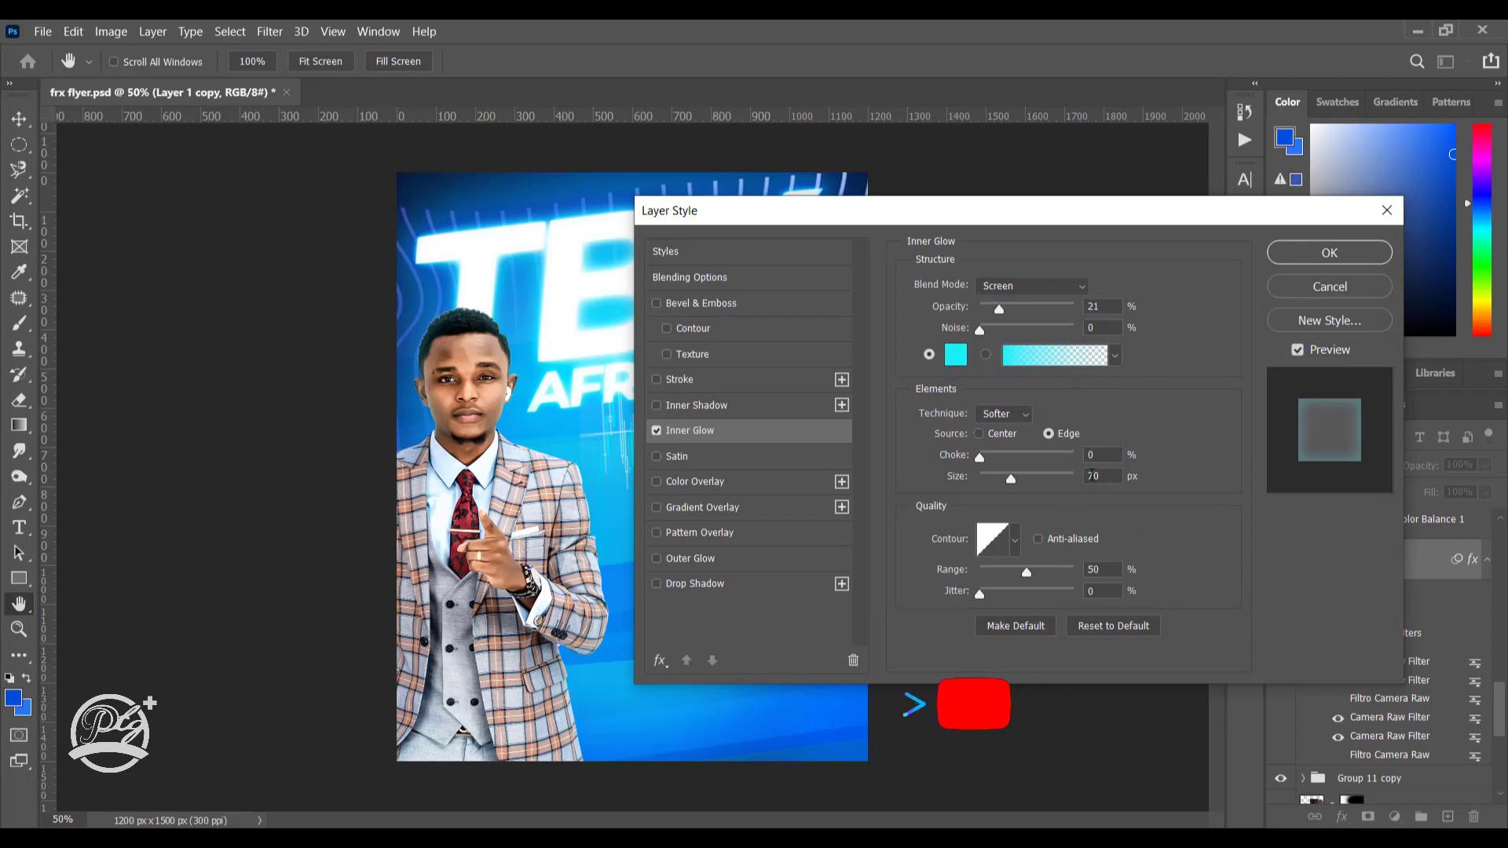
pyautogui.click(1093, 570)
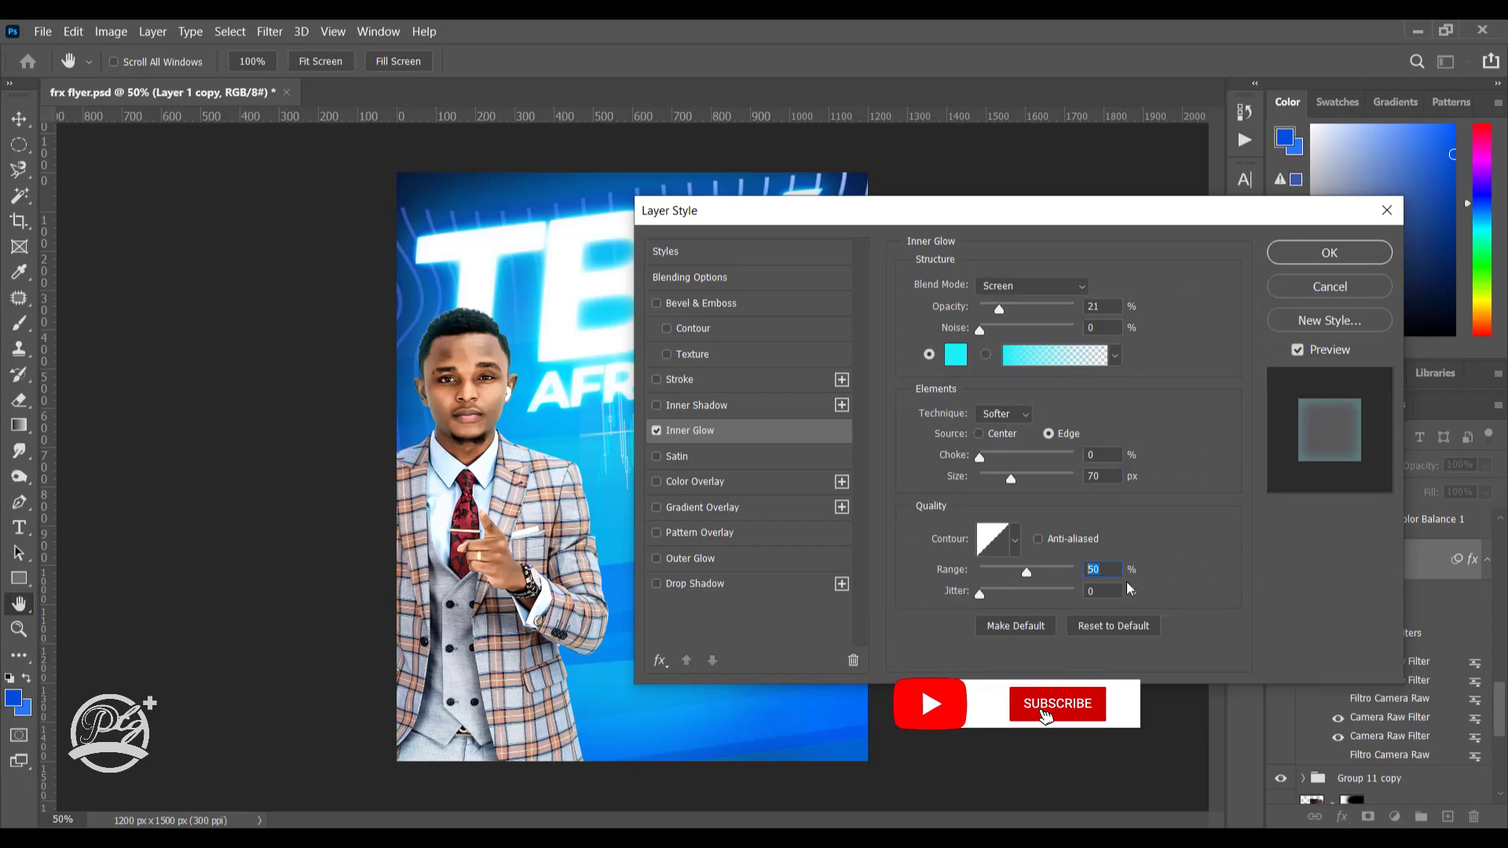
pyautogui.click(1107, 307)
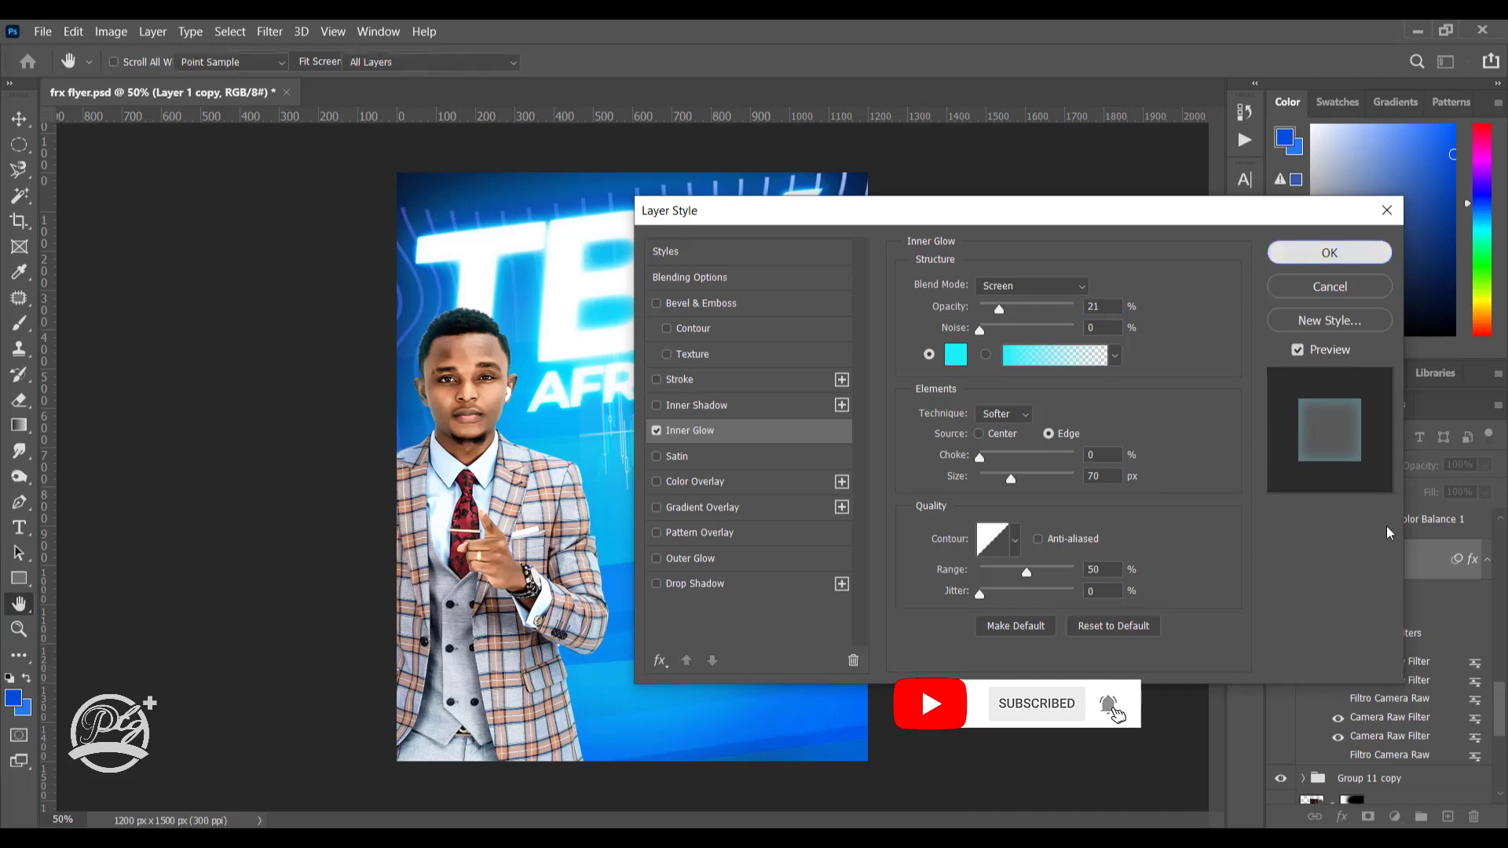
pyautogui.press('Return')
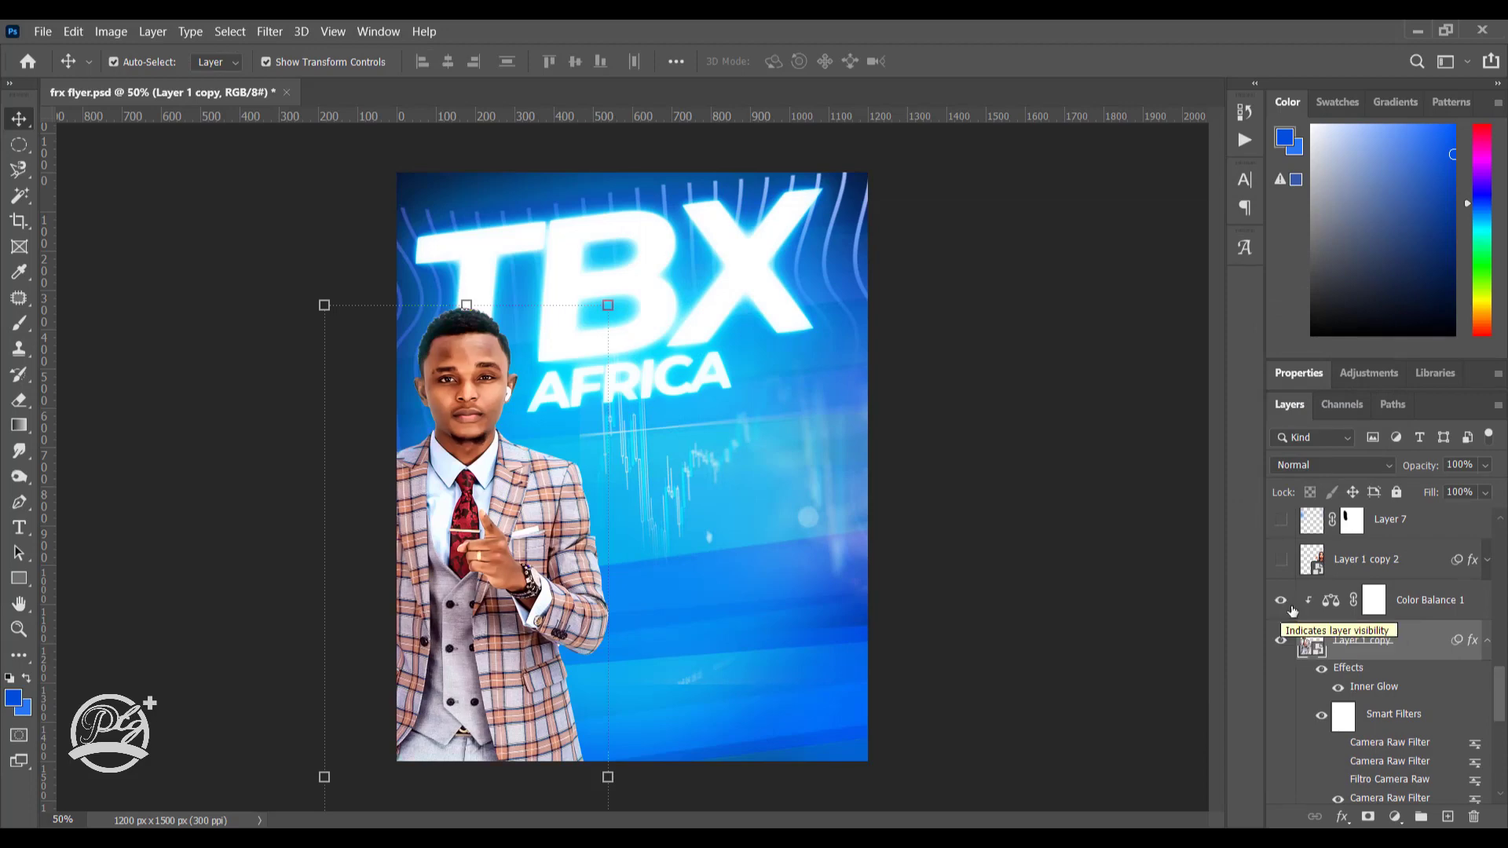
# Step: Turn off Layer 1 copy 2's effects and smart filters, then show the woman presenter
pyautogui.scroll(1, 1303, 625)
pyautogui.scroll(1, 1308, 626)
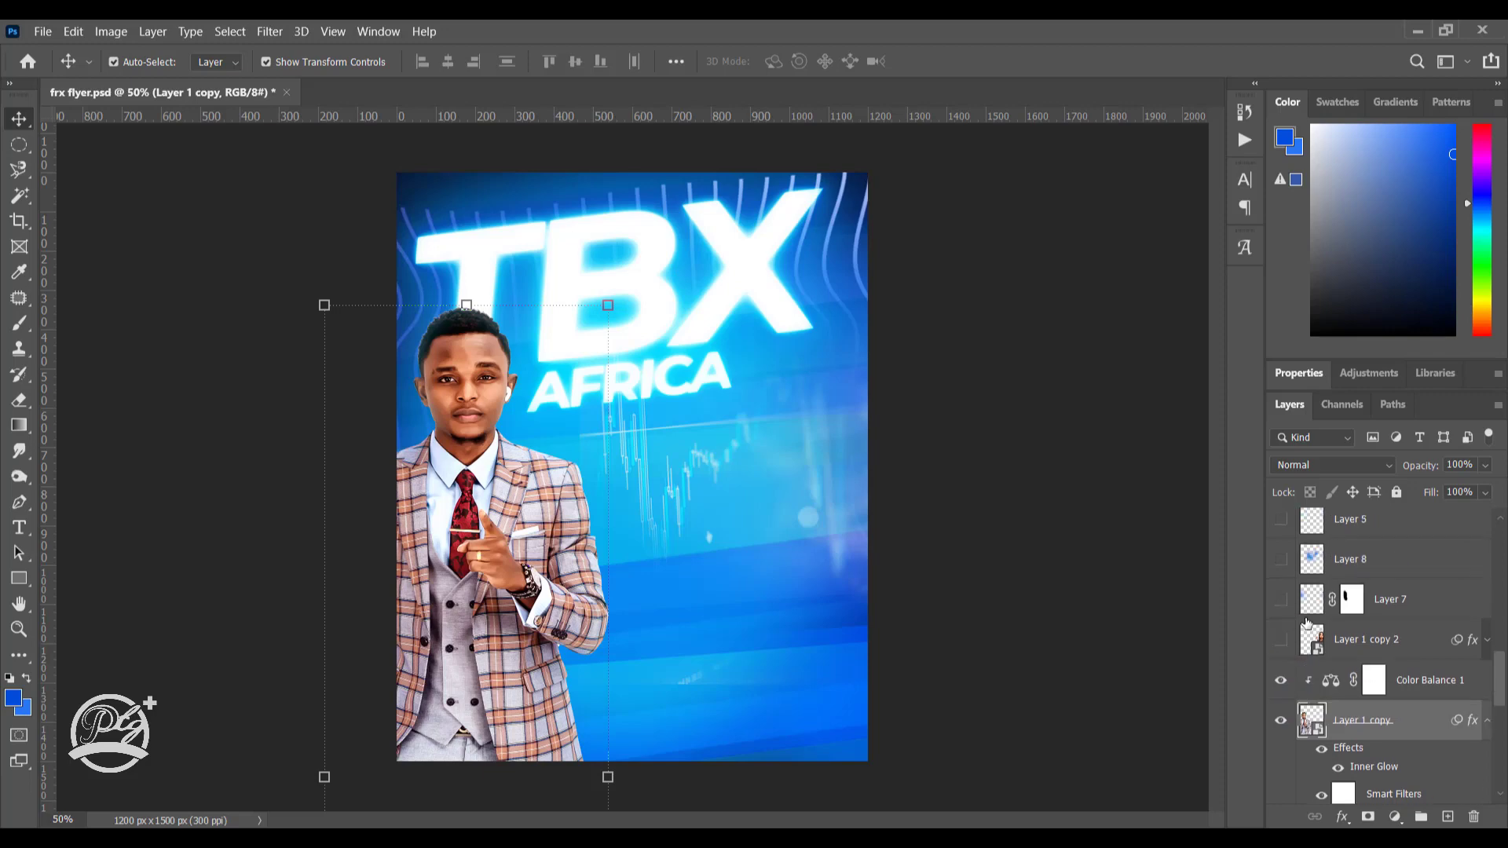
pyautogui.click(1486, 640)
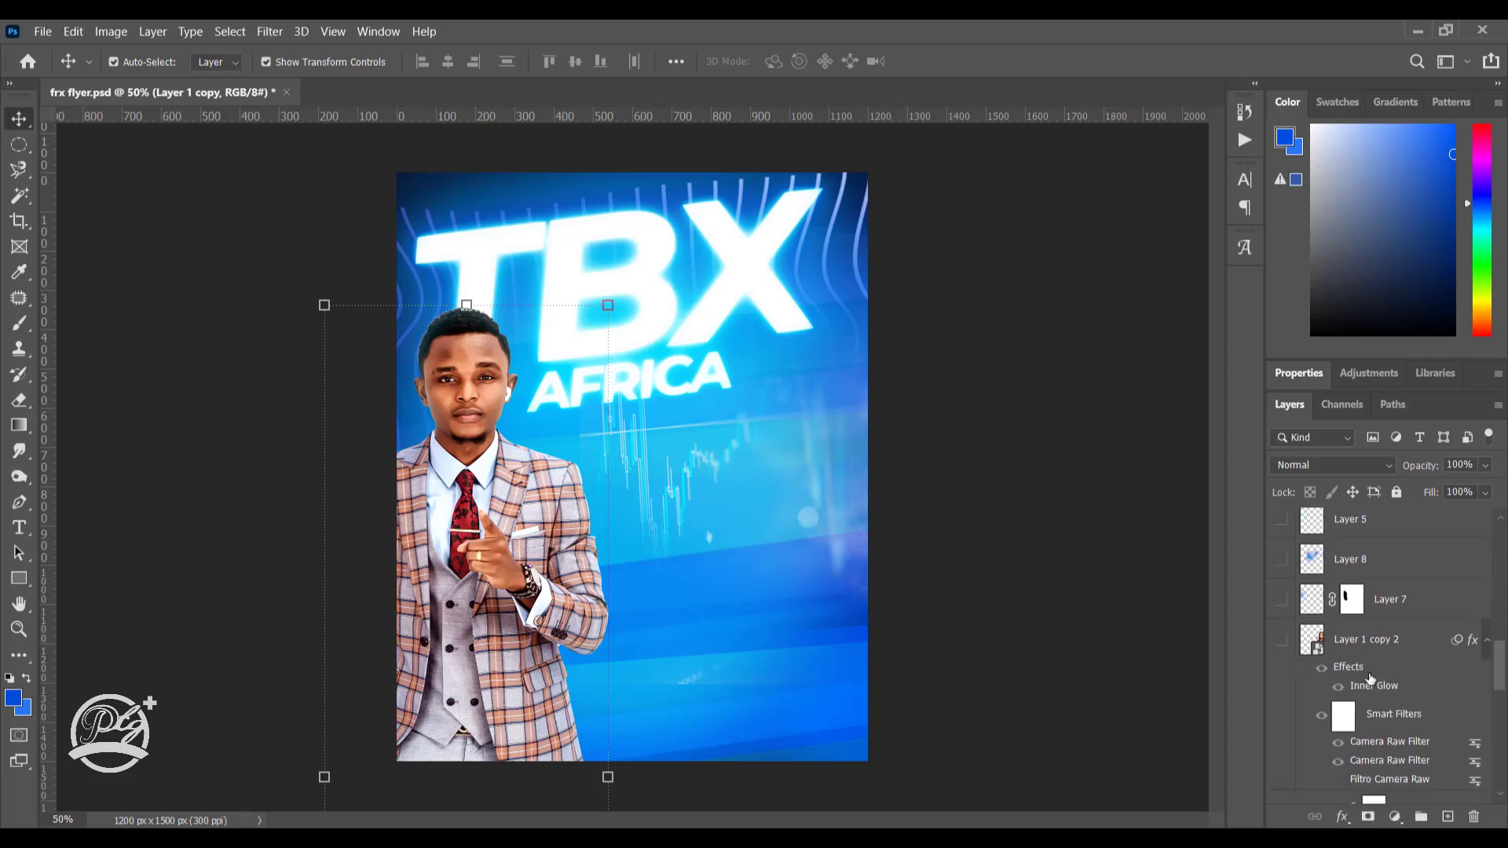
pyautogui.click(1322, 670)
pyautogui.click(1321, 721)
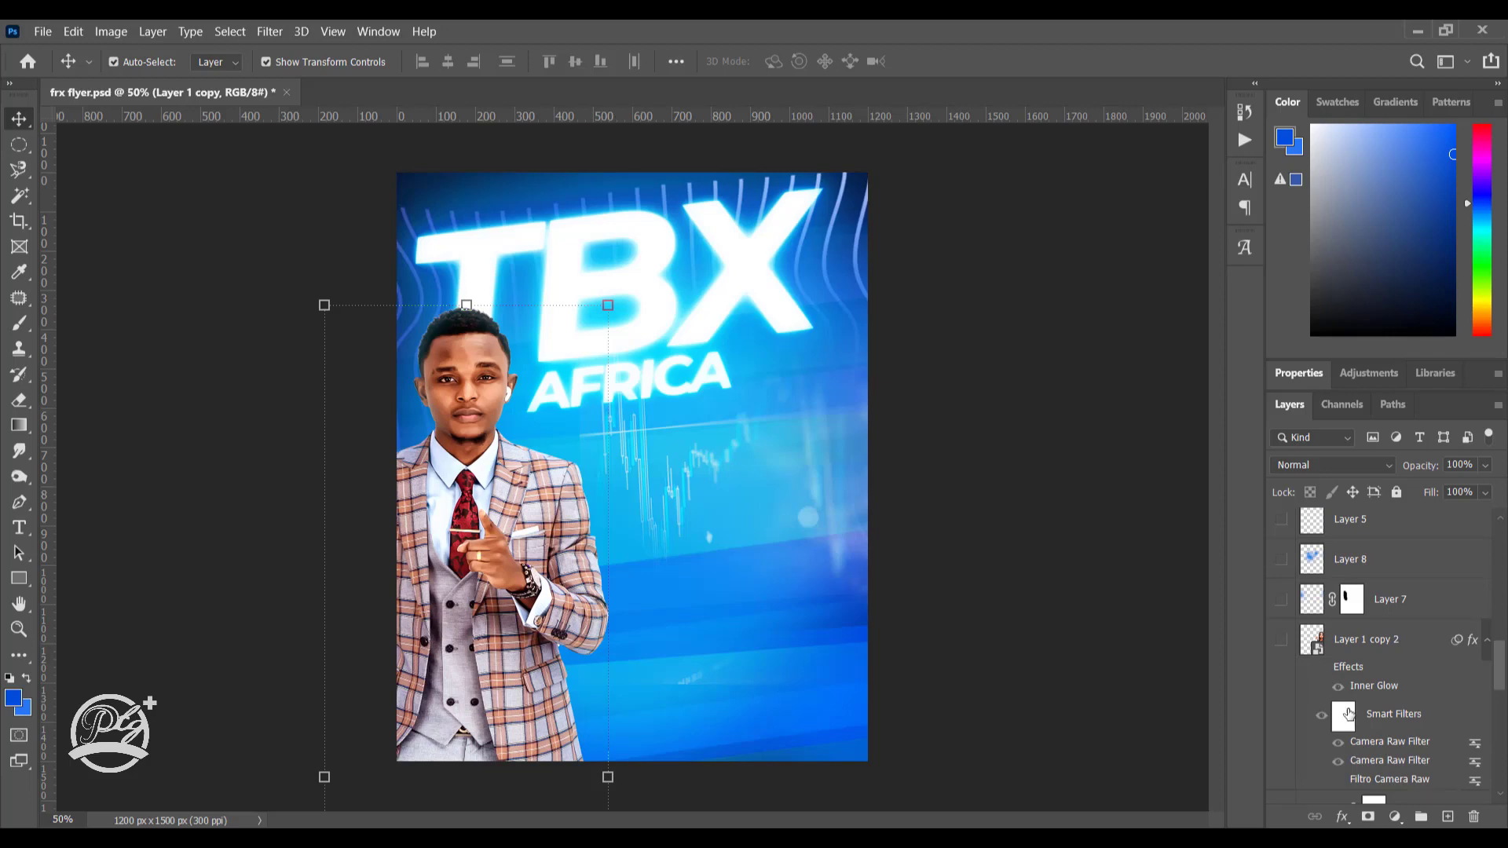
pyautogui.click(1282, 645)
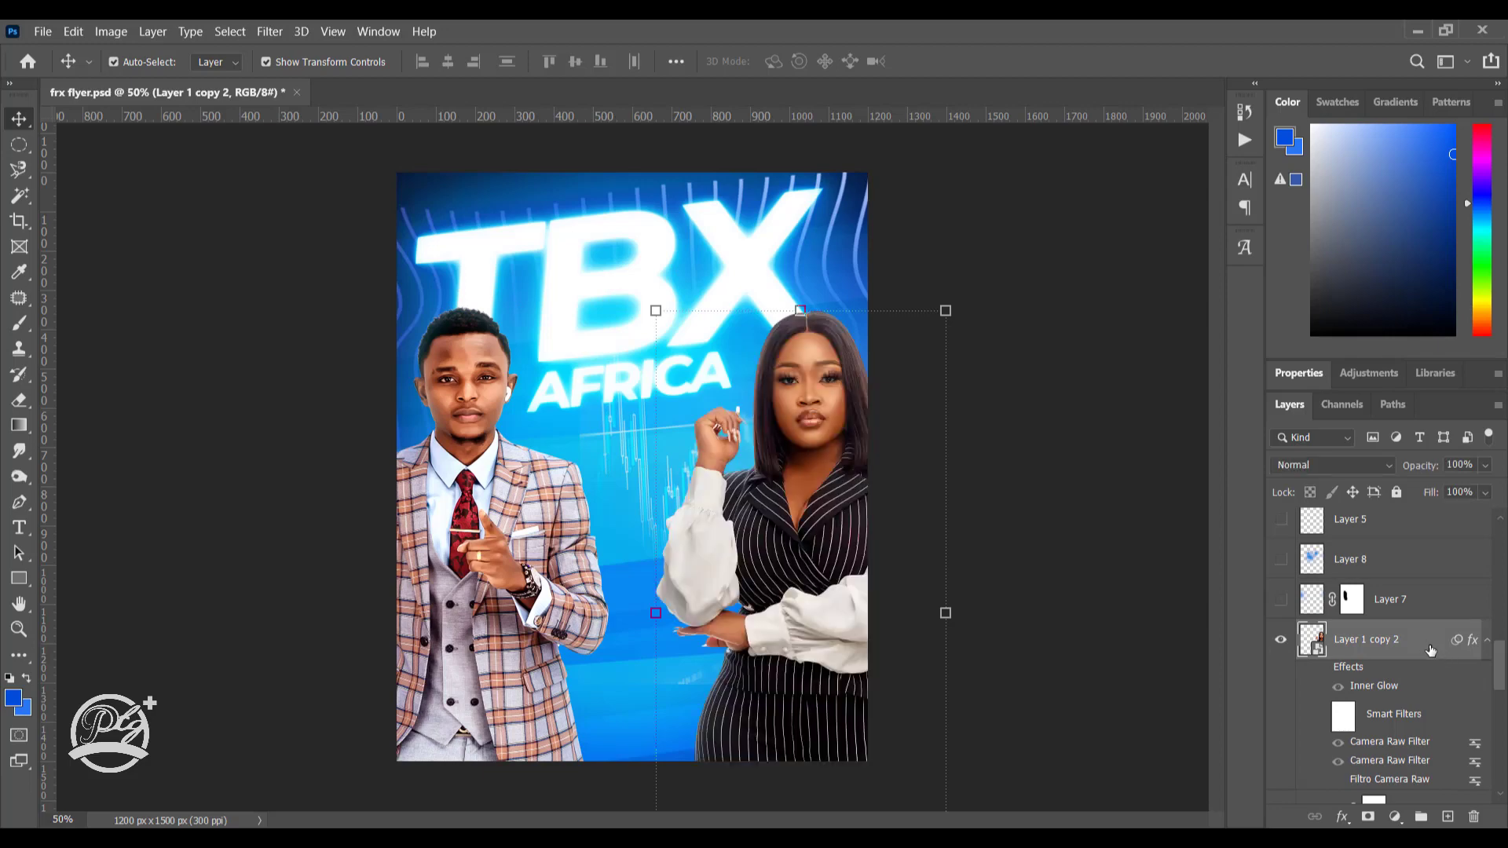
# Step: Scale the woman presenter down slightly to about 22.7% with Free Transform
pyautogui.click(945, 613)
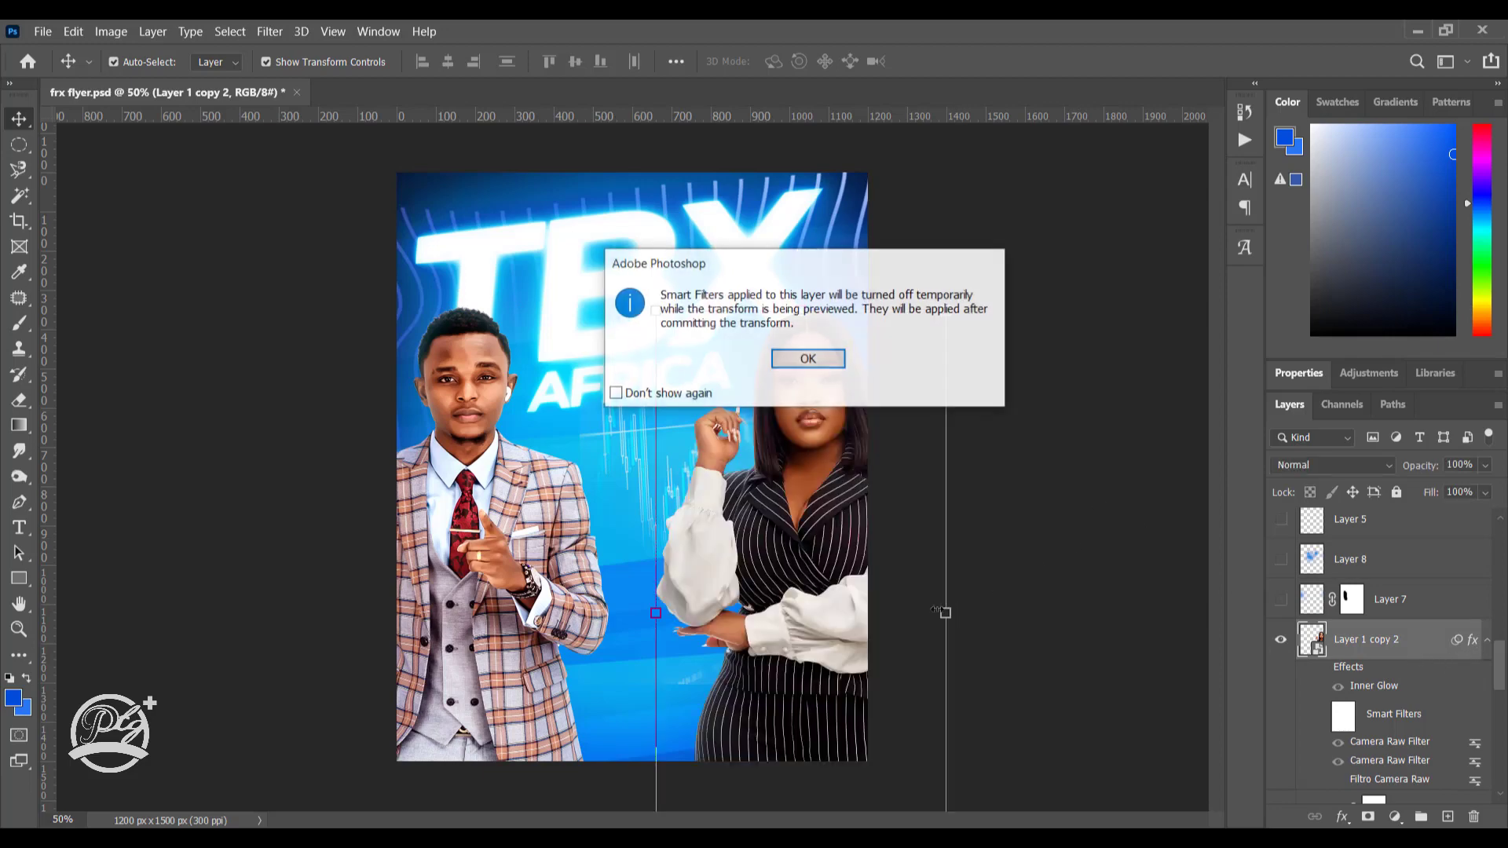
pyautogui.click(801, 357)
pyautogui.click(945, 613)
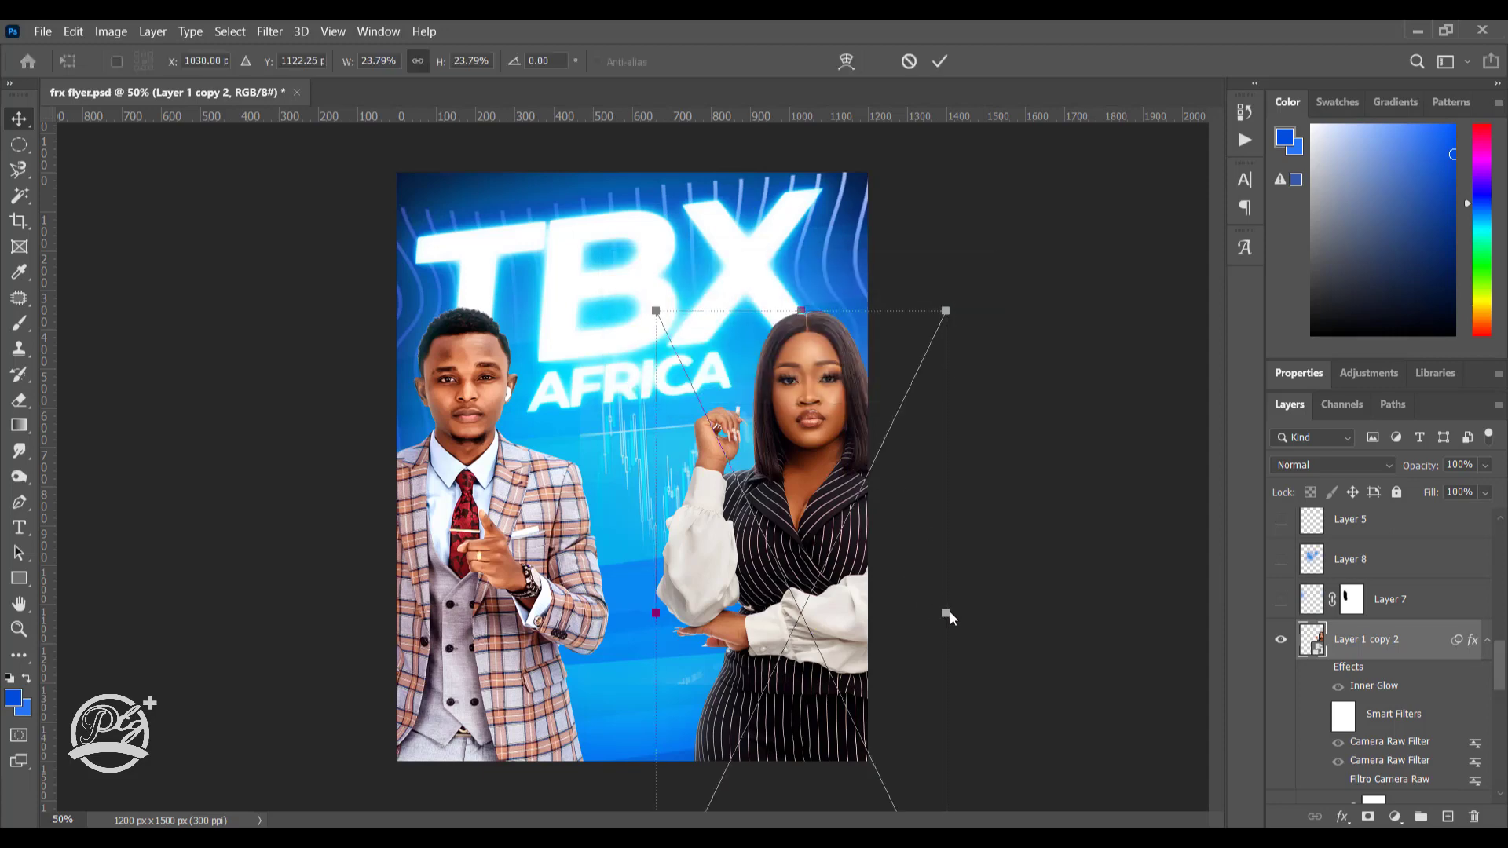
pyautogui.moveTo(945, 612); pyautogui.dragTo(935, 611)
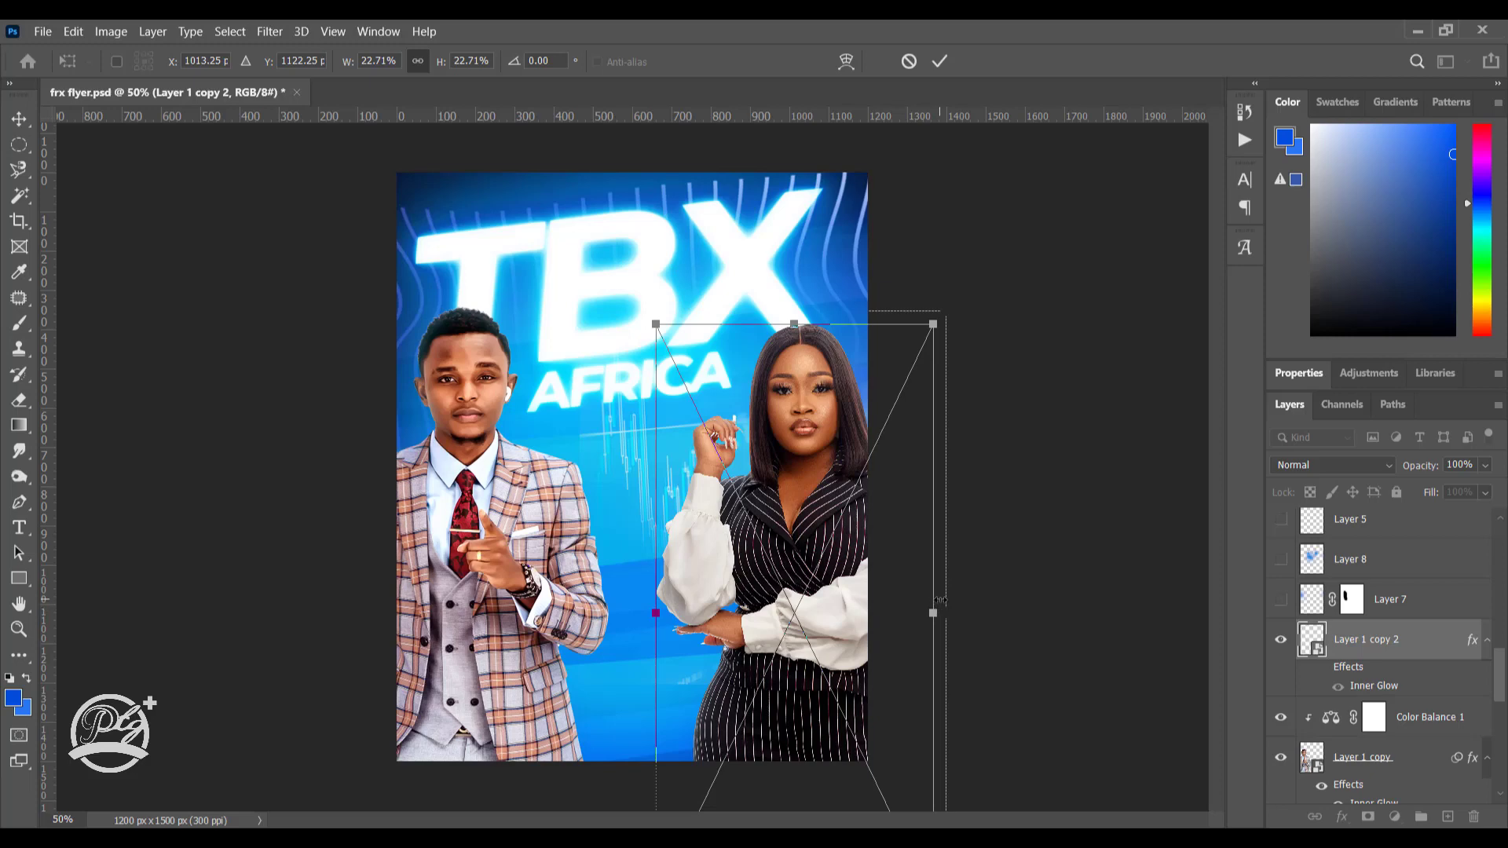
pyautogui.hotkey('ctrl', 'z')
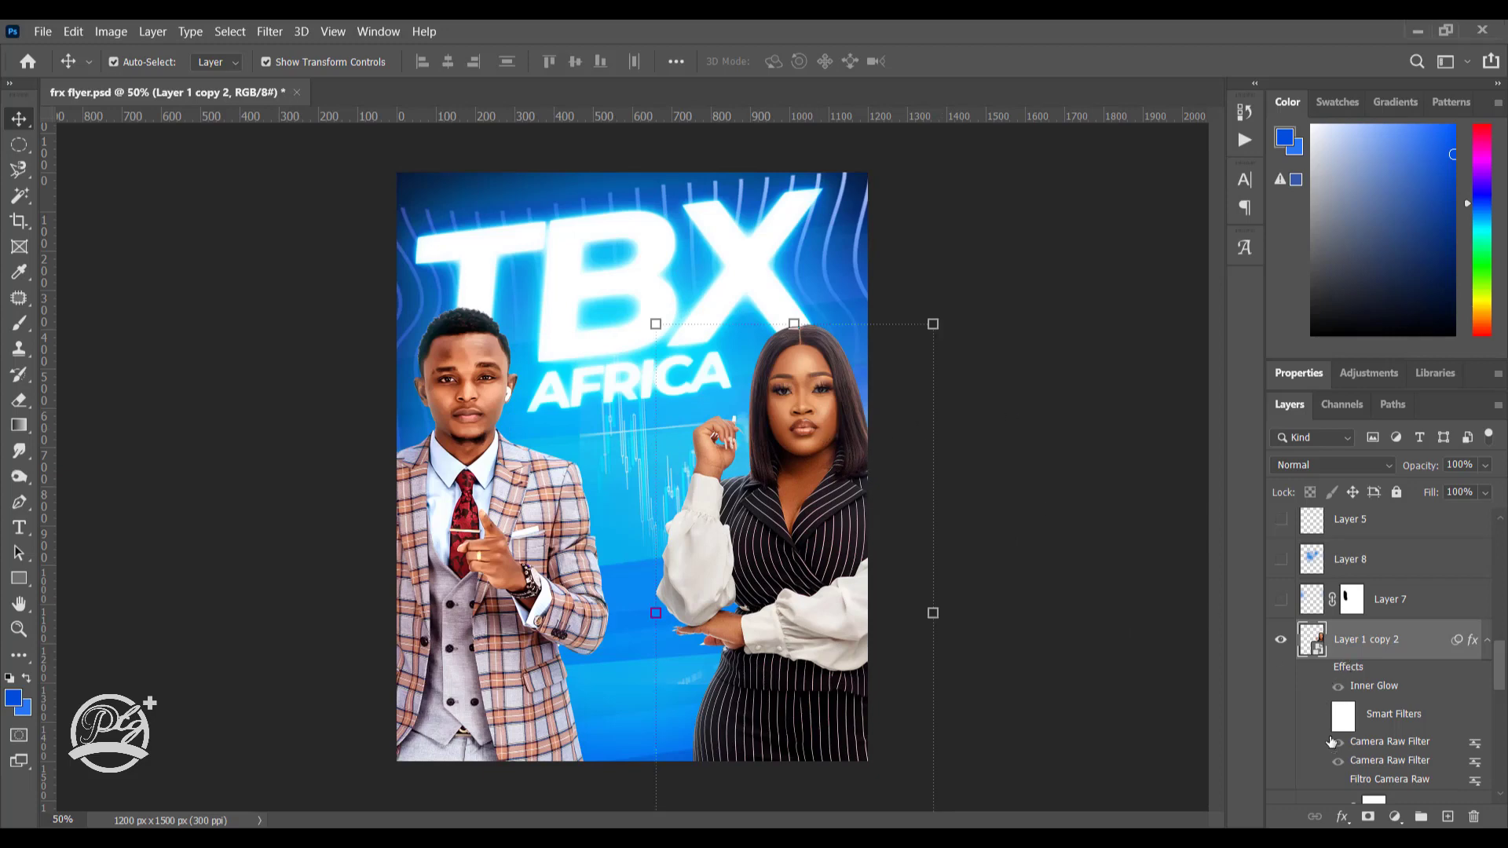
# Step: Re-enable her smart filters and Inner Glow, then collapse both presenters' effect lists
pyautogui.click(1321, 714)
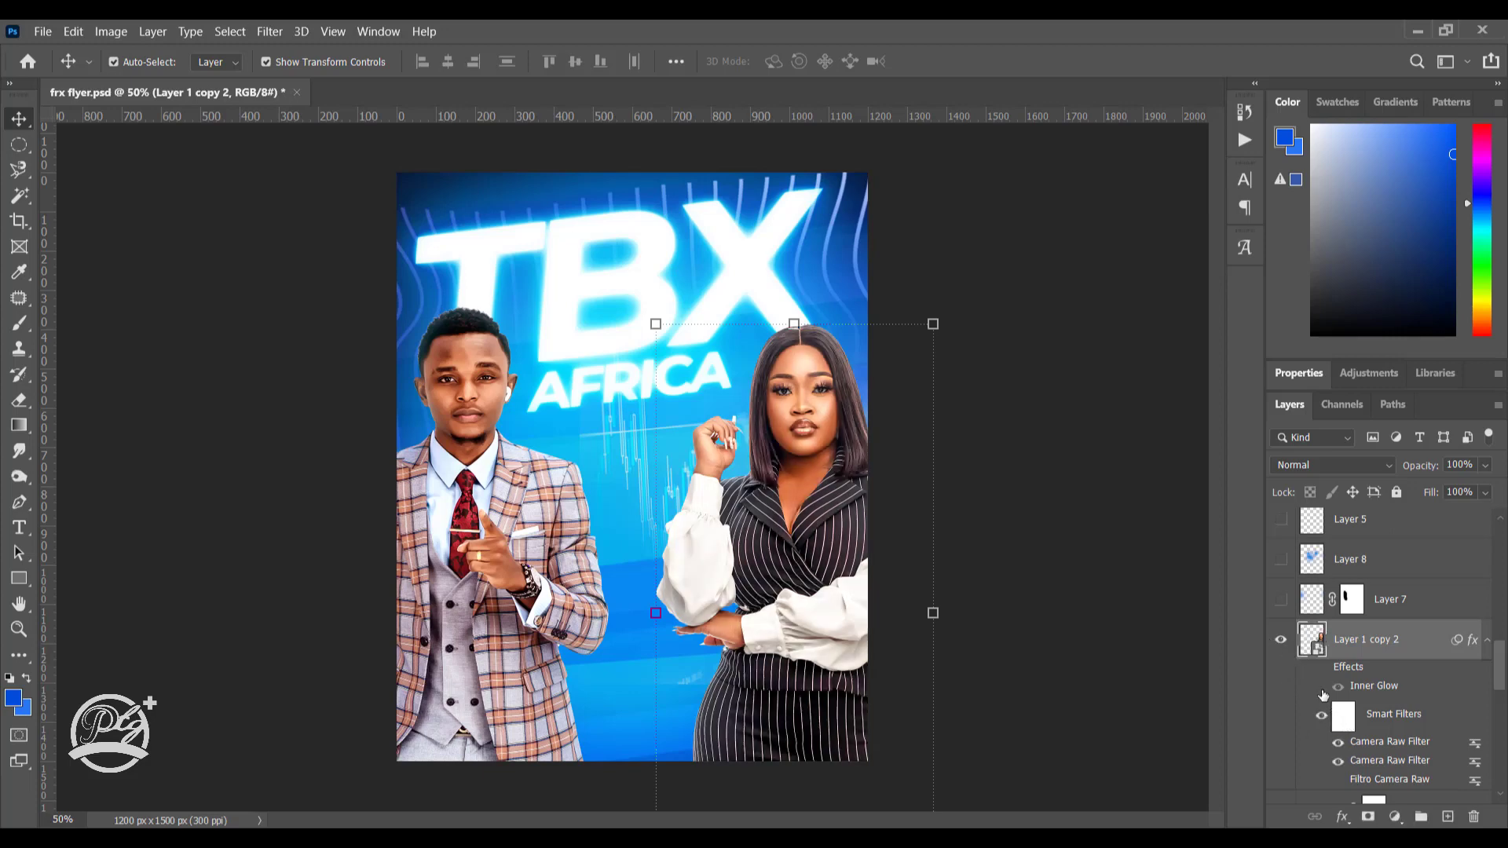
pyautogui.click(1321, 667)
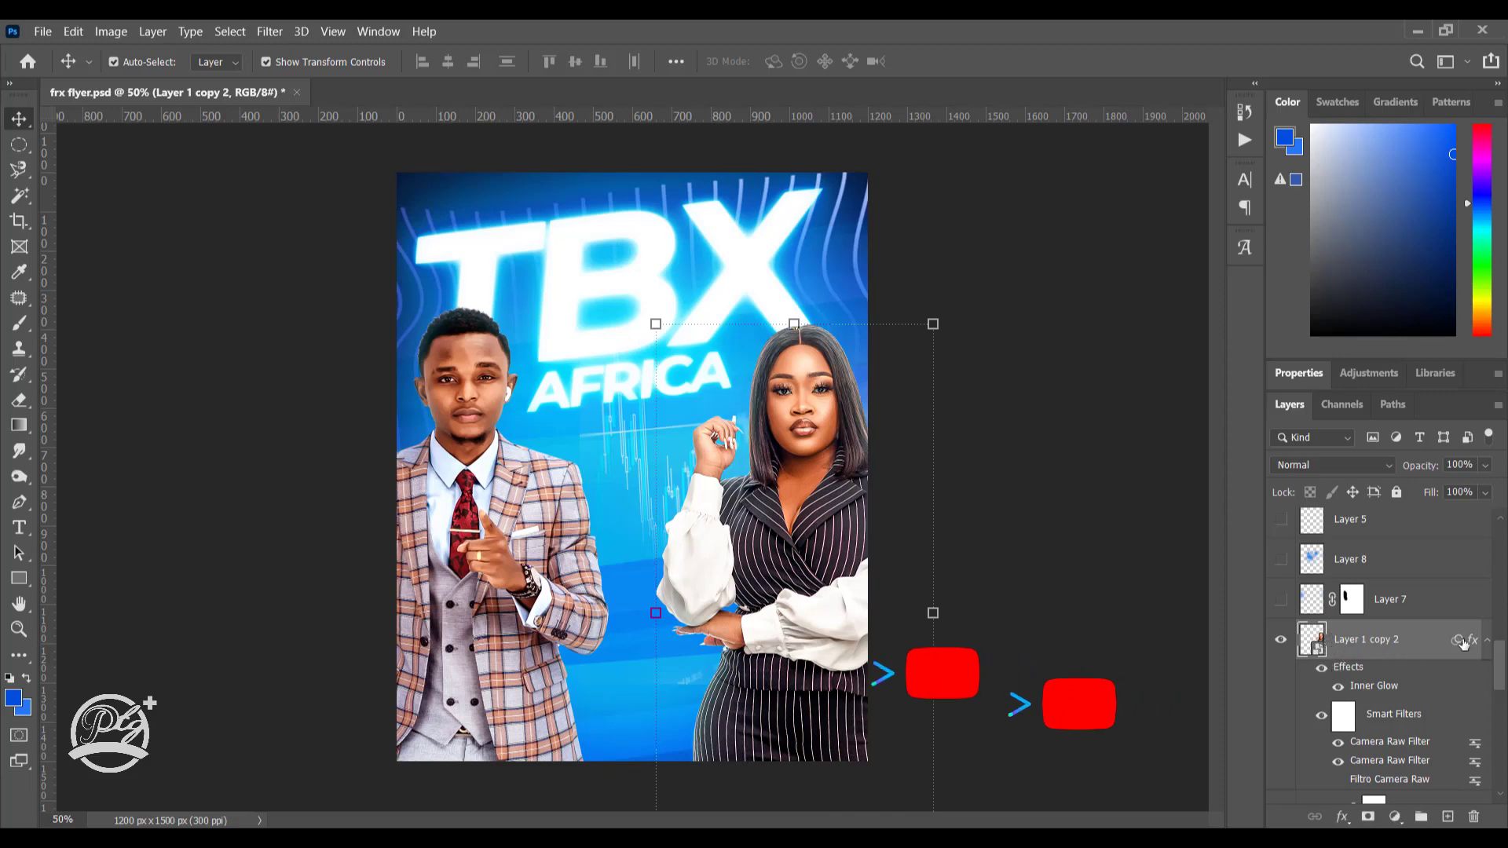
pyautogui.click(1487, 639)
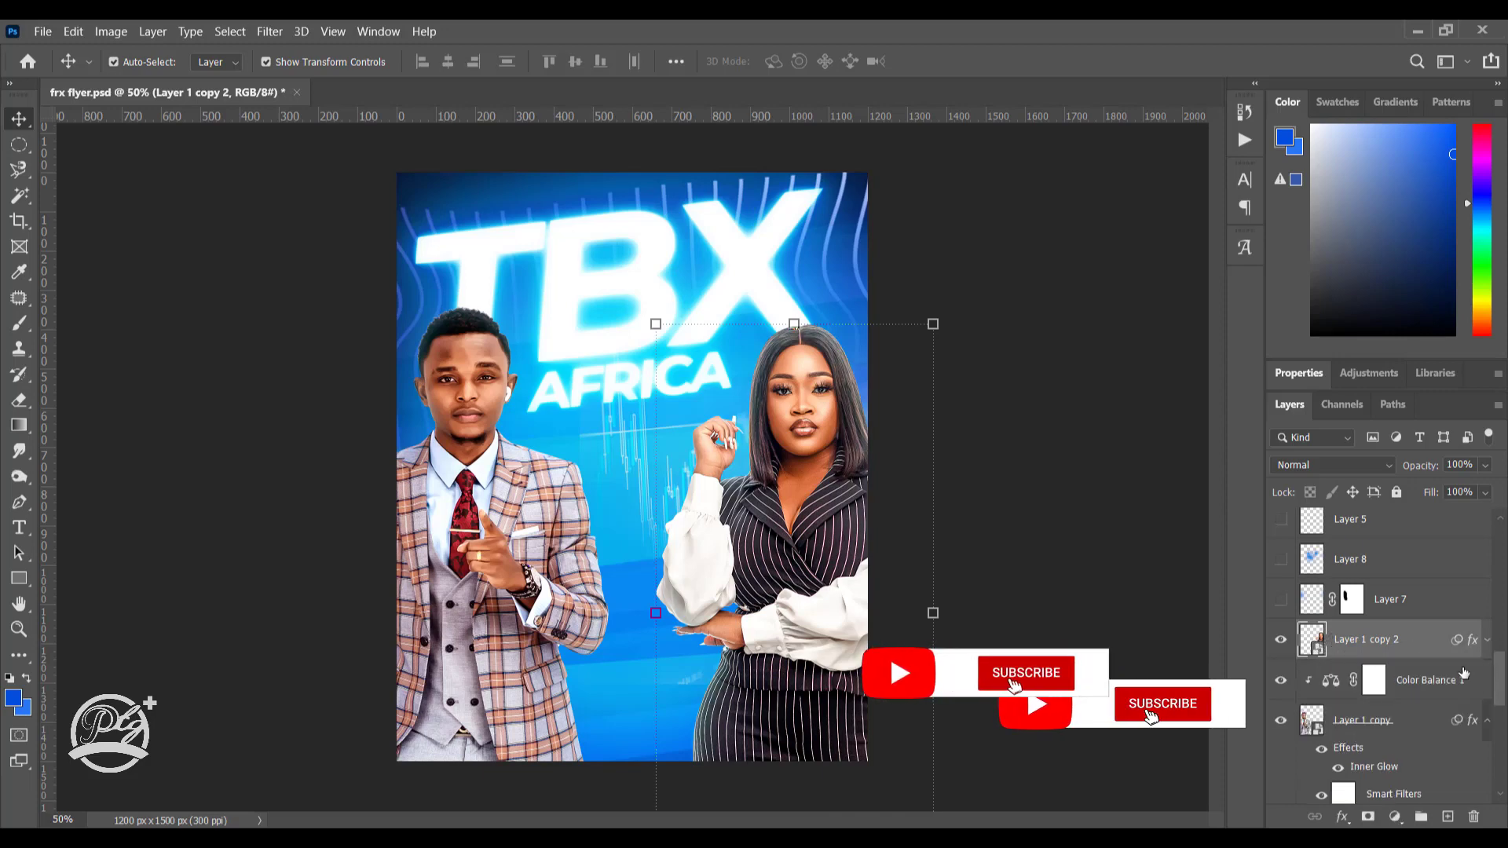
pyautogui.click(1486, 720)
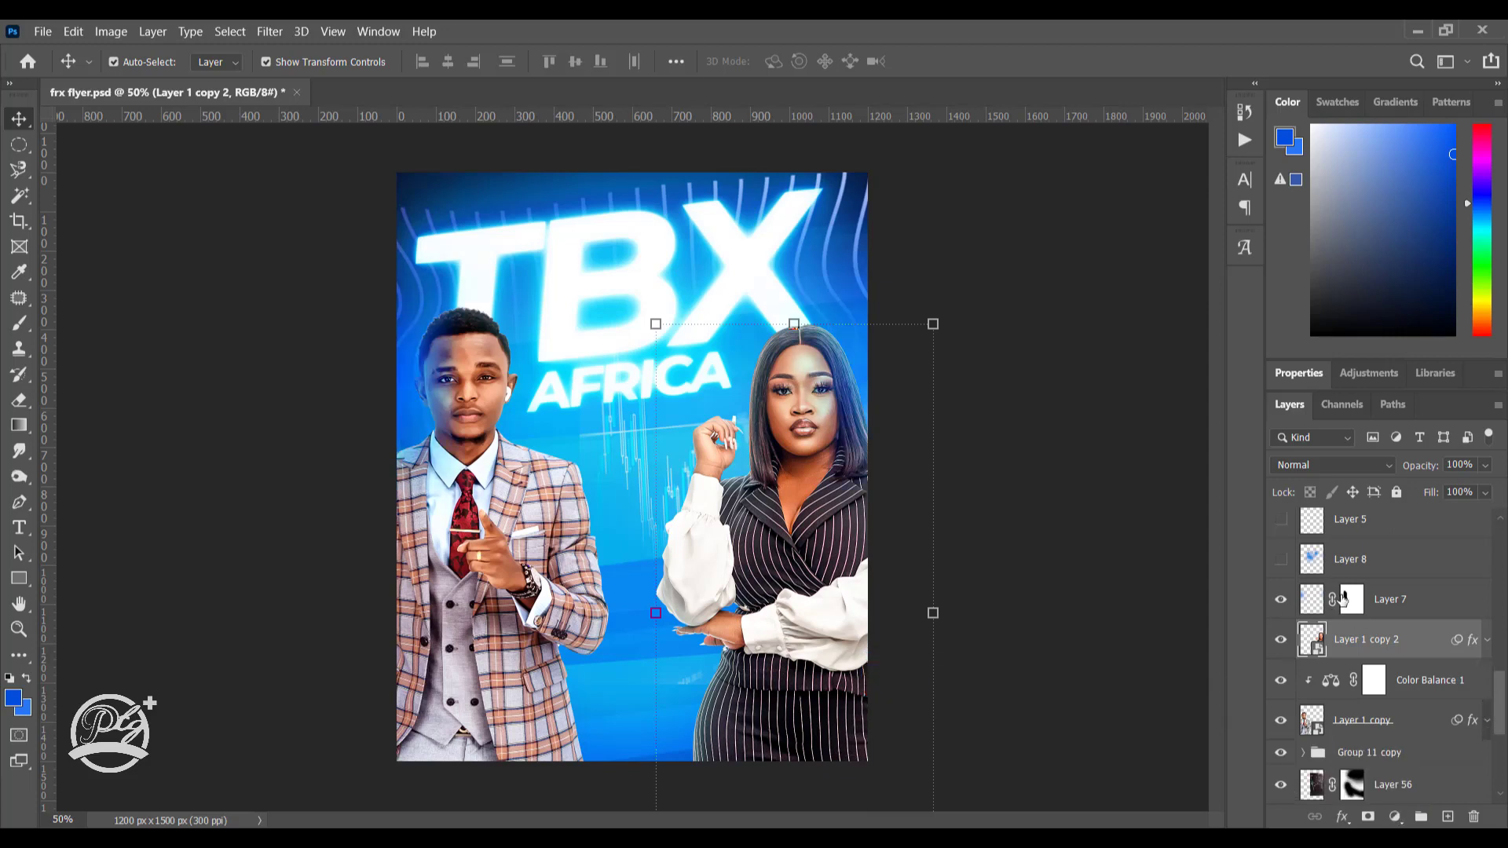
# Step: Try Linear Light, Normal and Linear Dodge (Add) blend modes on Layer 7, then undo
pyautogui.hotkey('shift', 'alt', 'j')
pyautogui.click(1291, 609)
pyautogui.click(1283, 600)
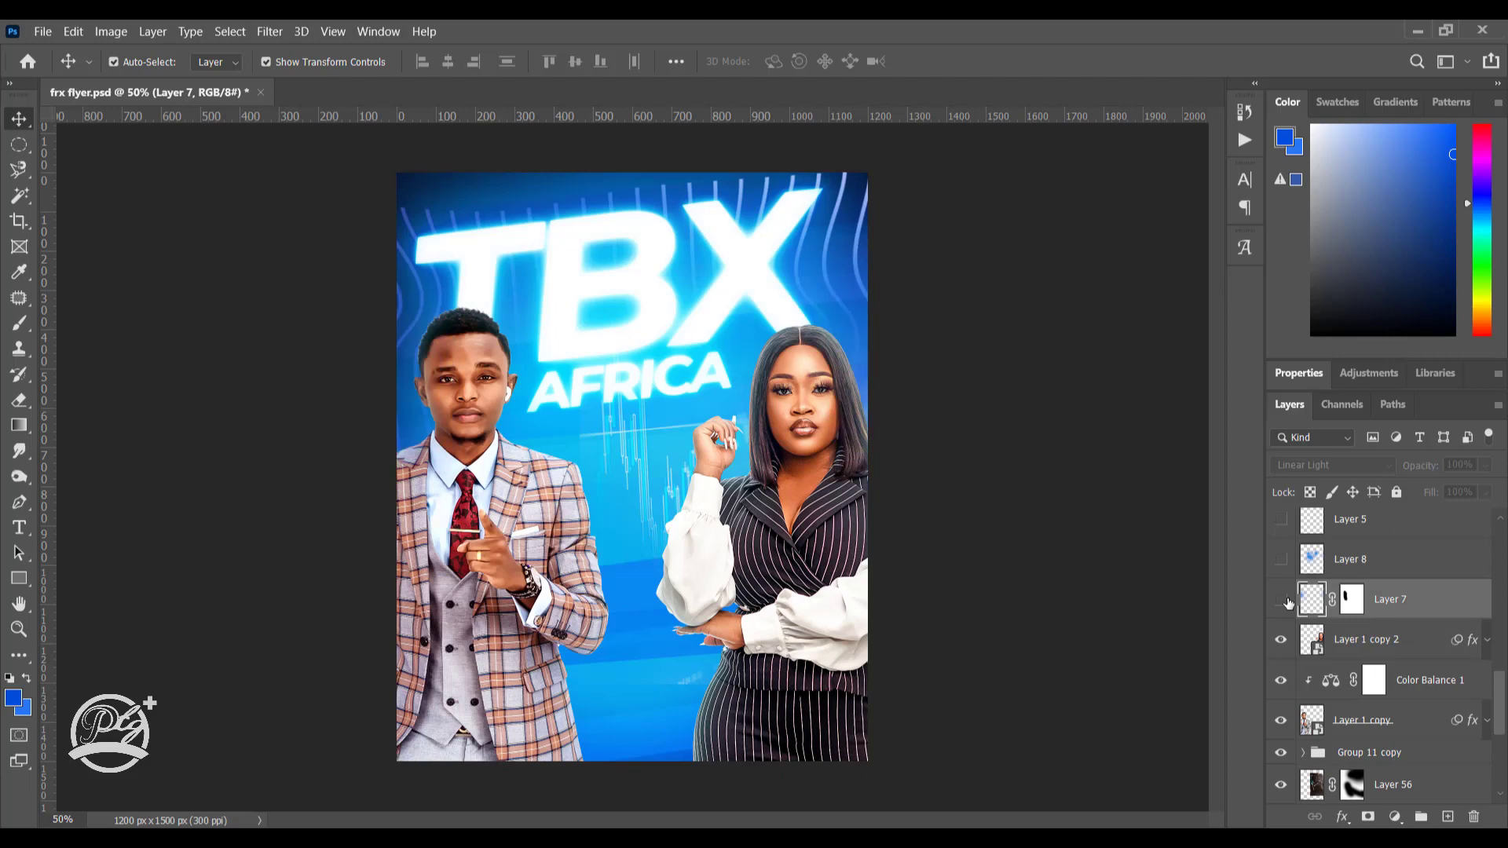
pyautogui.click(1282, 600)
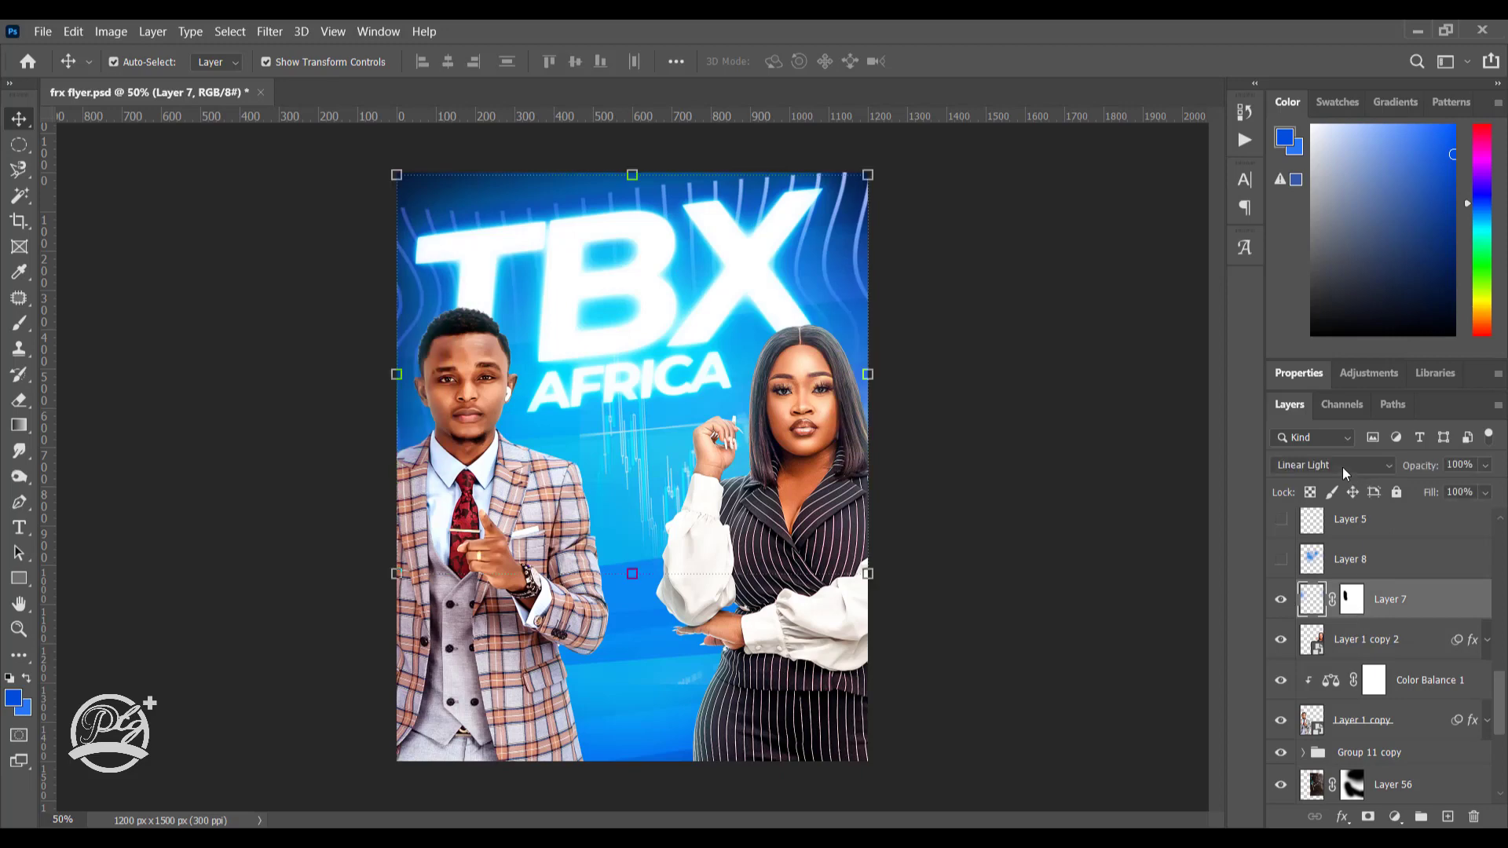
pyautogui.click(1341, 468)
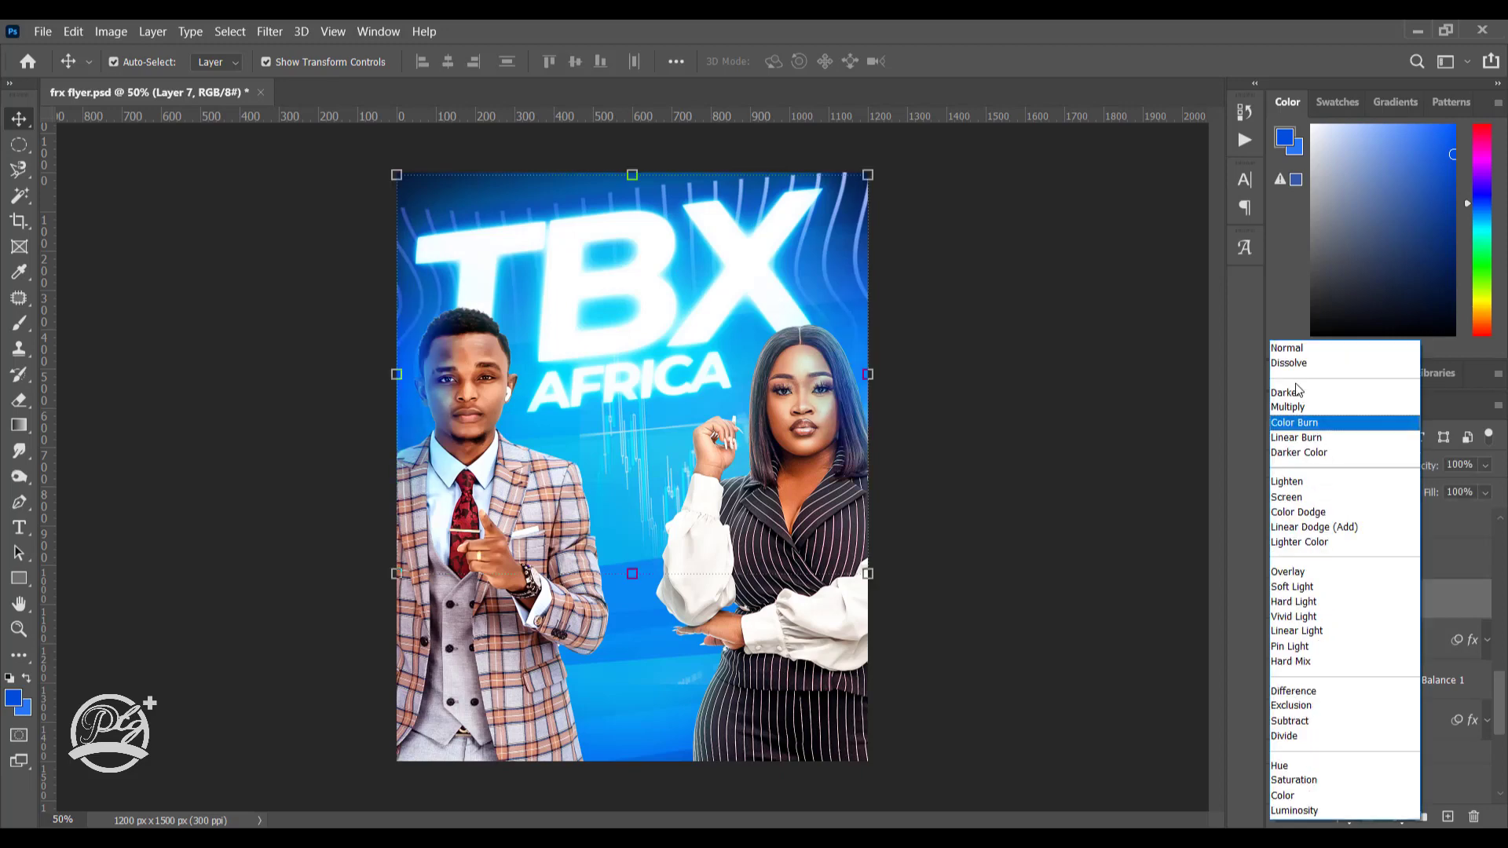
pyautogui.click(1287, 353)
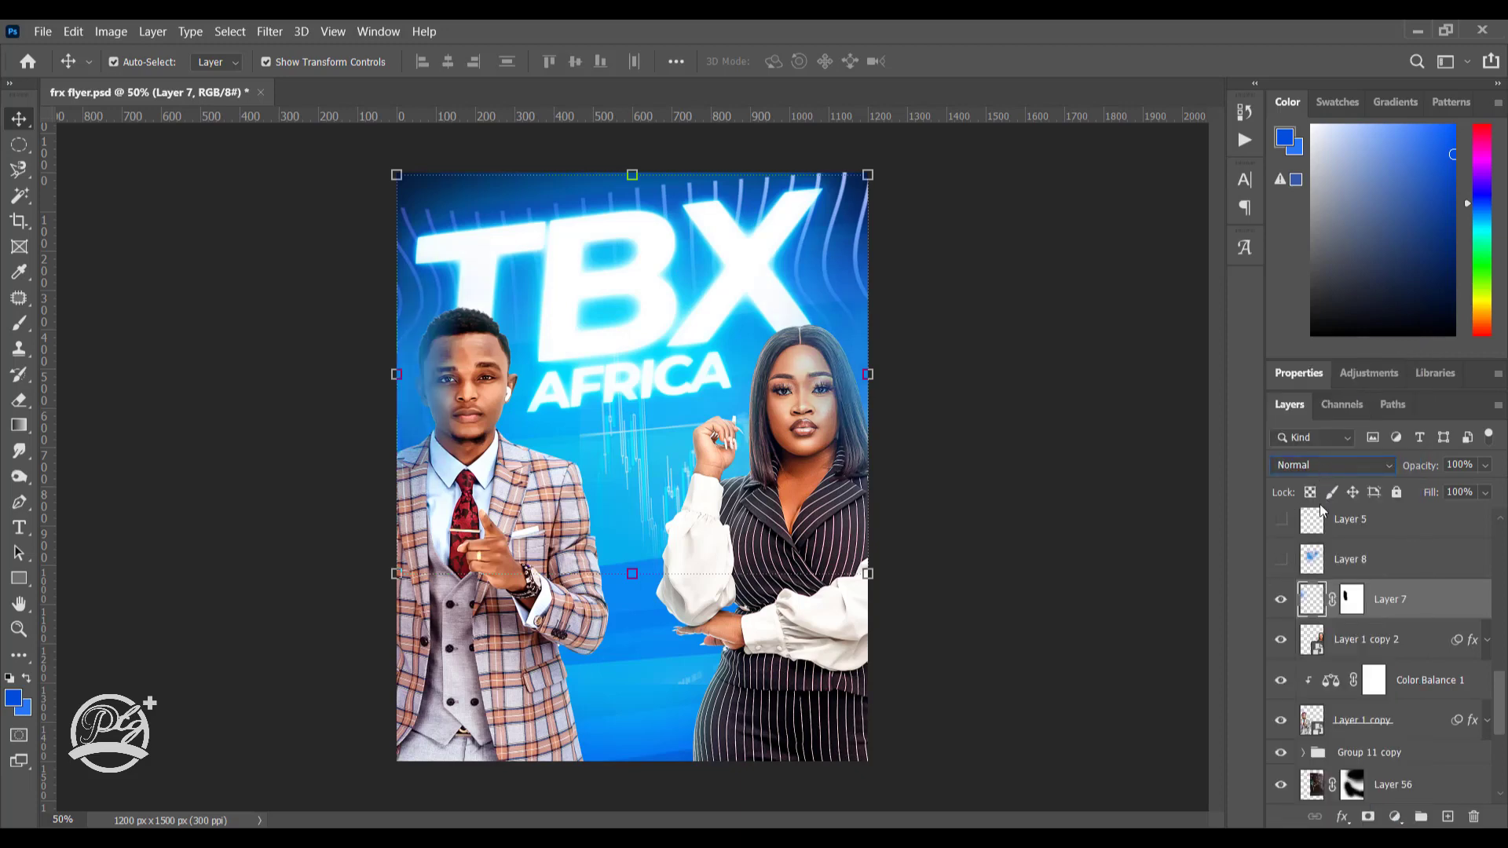
pyautogui.hotkey('alt', 'Down')
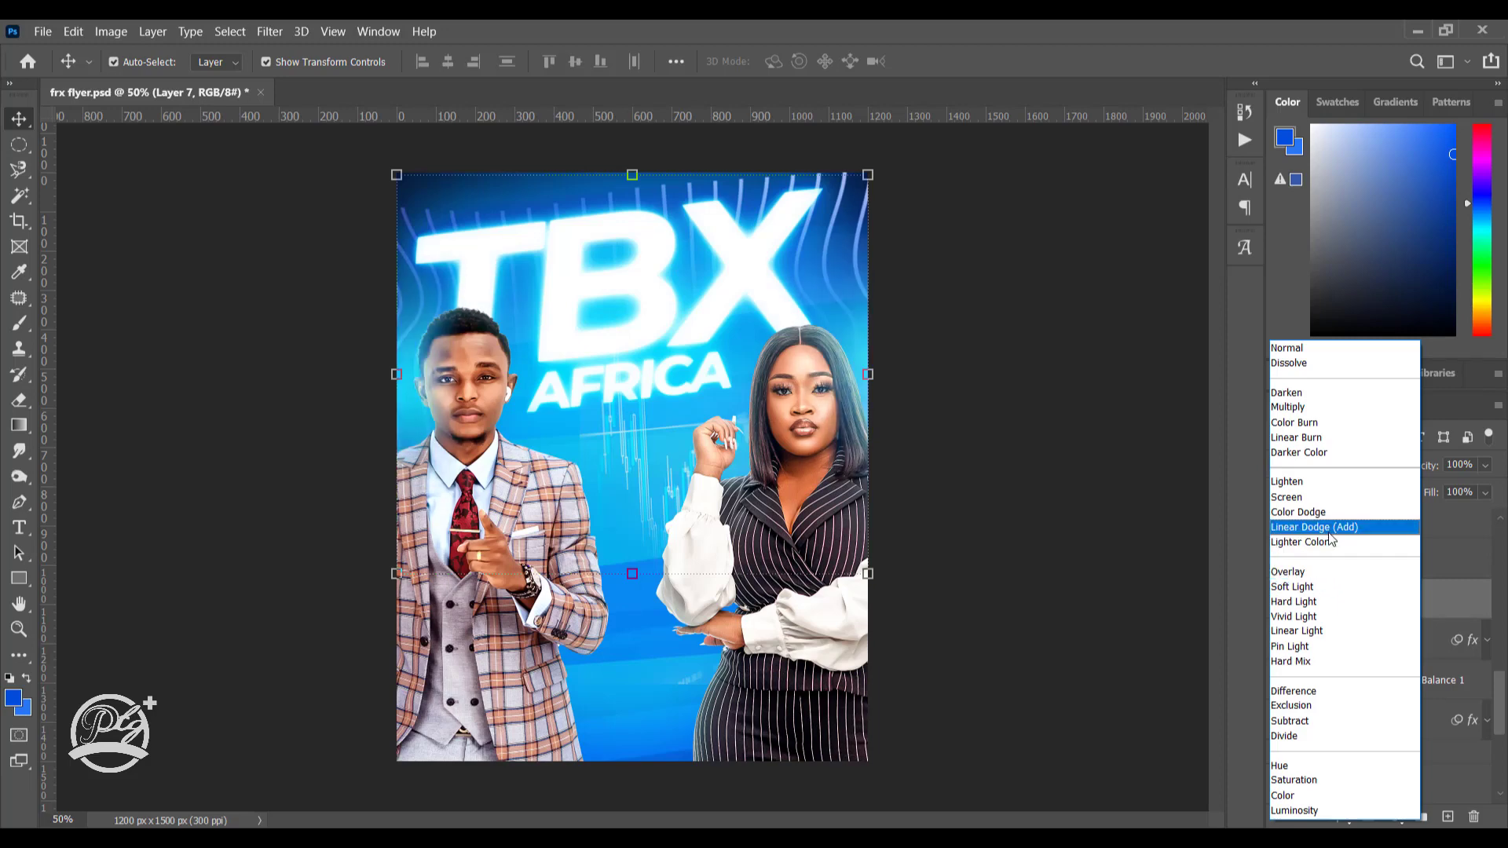
pyautogui.click(1328, 533)
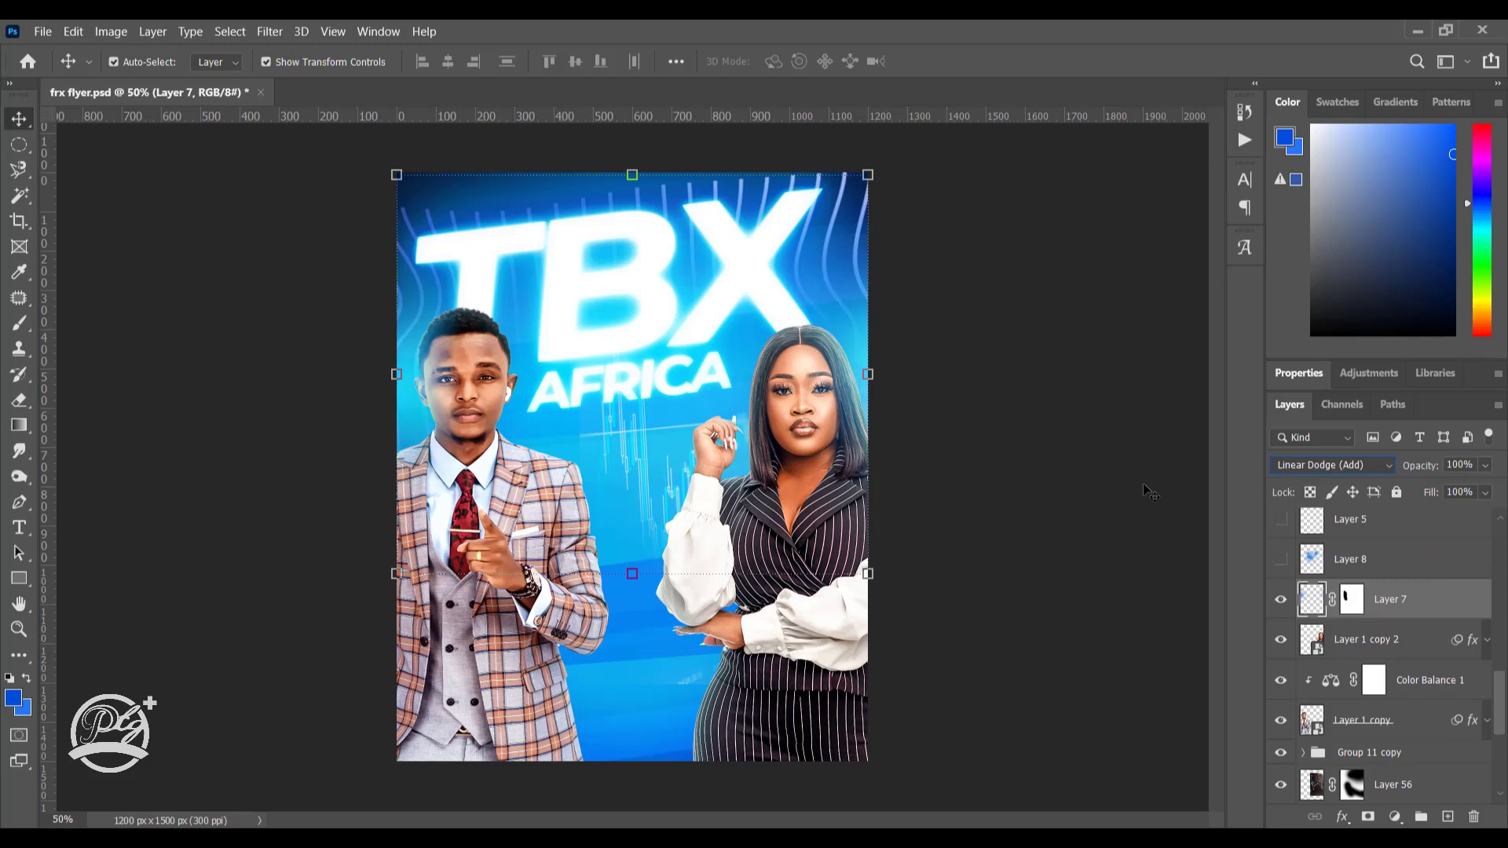
pyautogui.hotkey('ctrl', 'z')
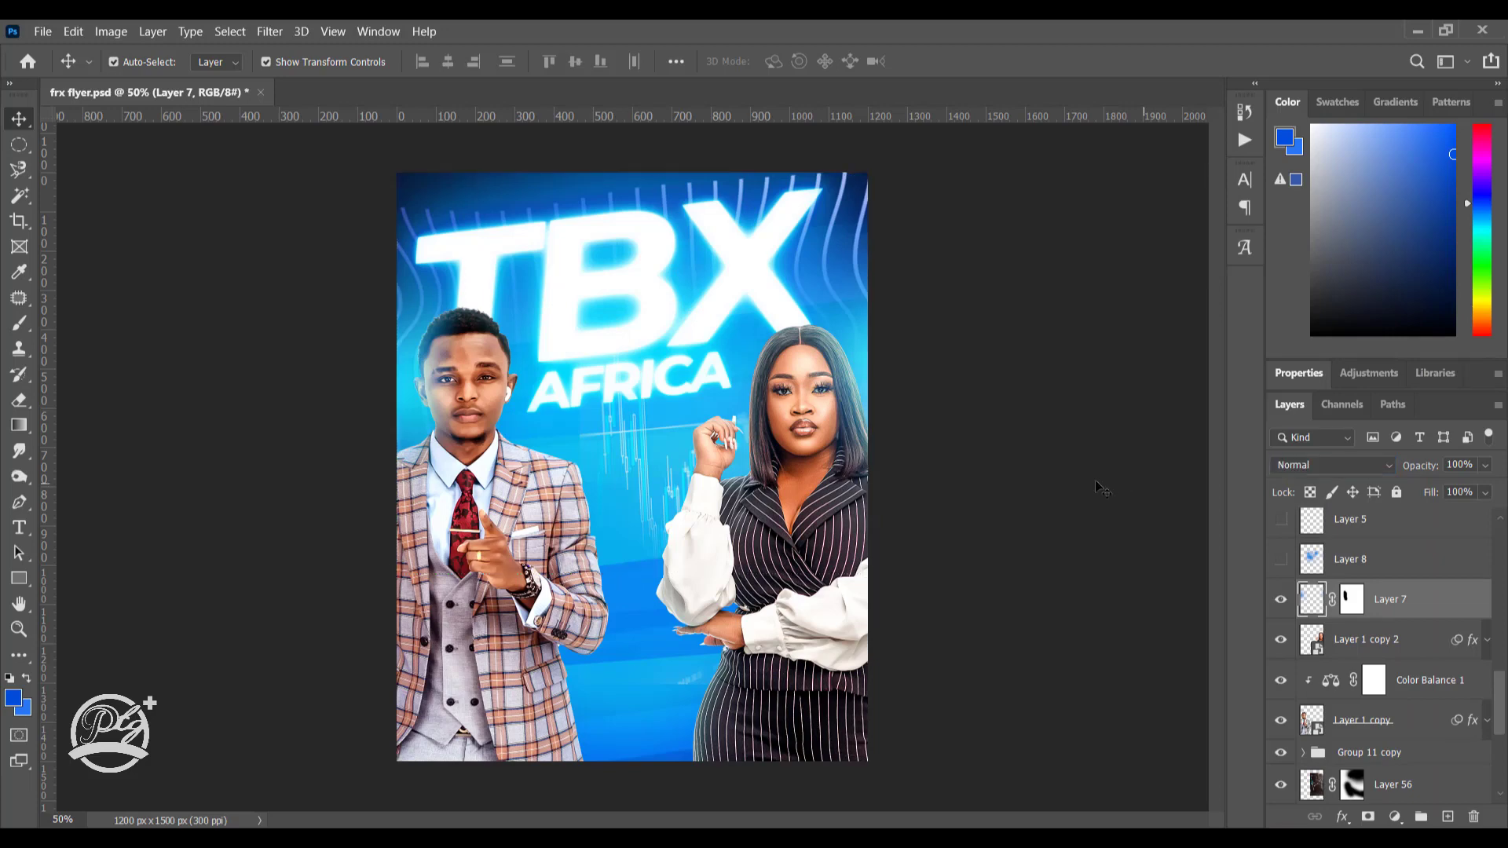
pyautogui.click(1098, 485)
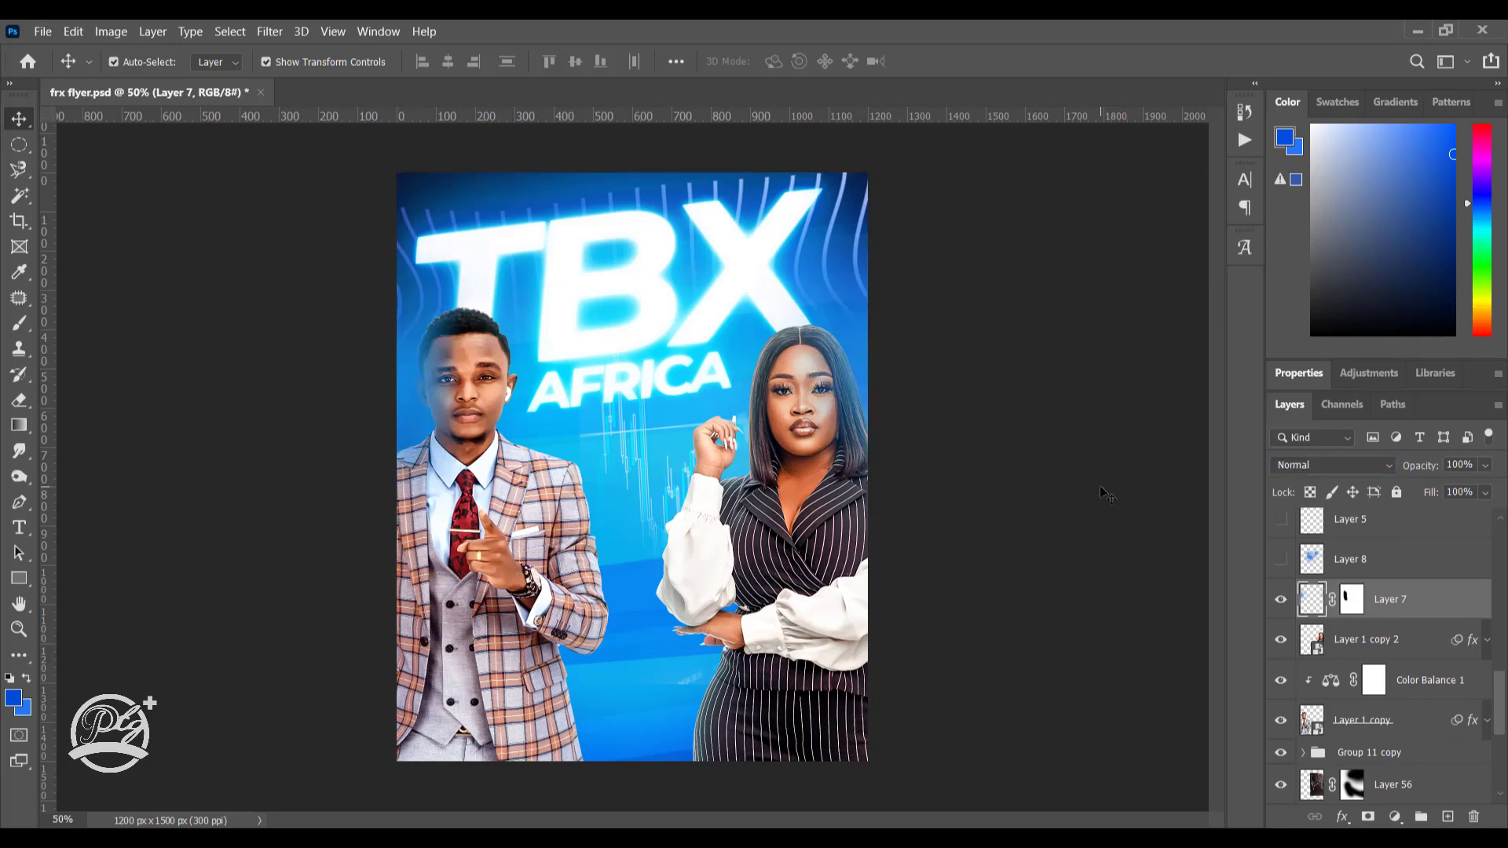
# Step: Keep Layer 7 visible with Linear Light blending
pyautogui.scroll(5, 1449, 614)
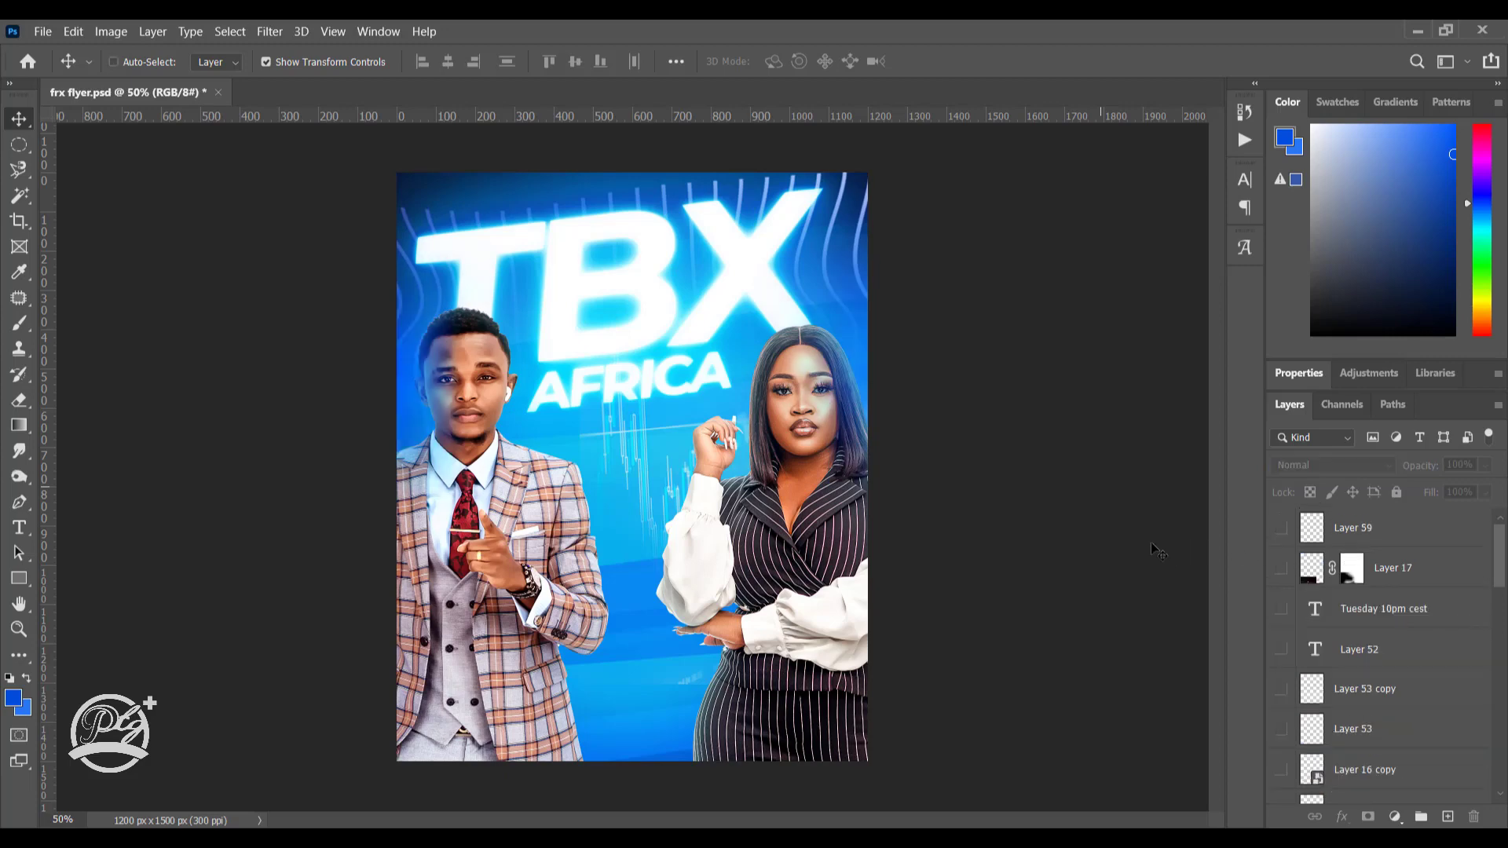
pyautogui.scroll(-2, 1349, 613)
pyautogui.scroll(-1, 1348, 612)
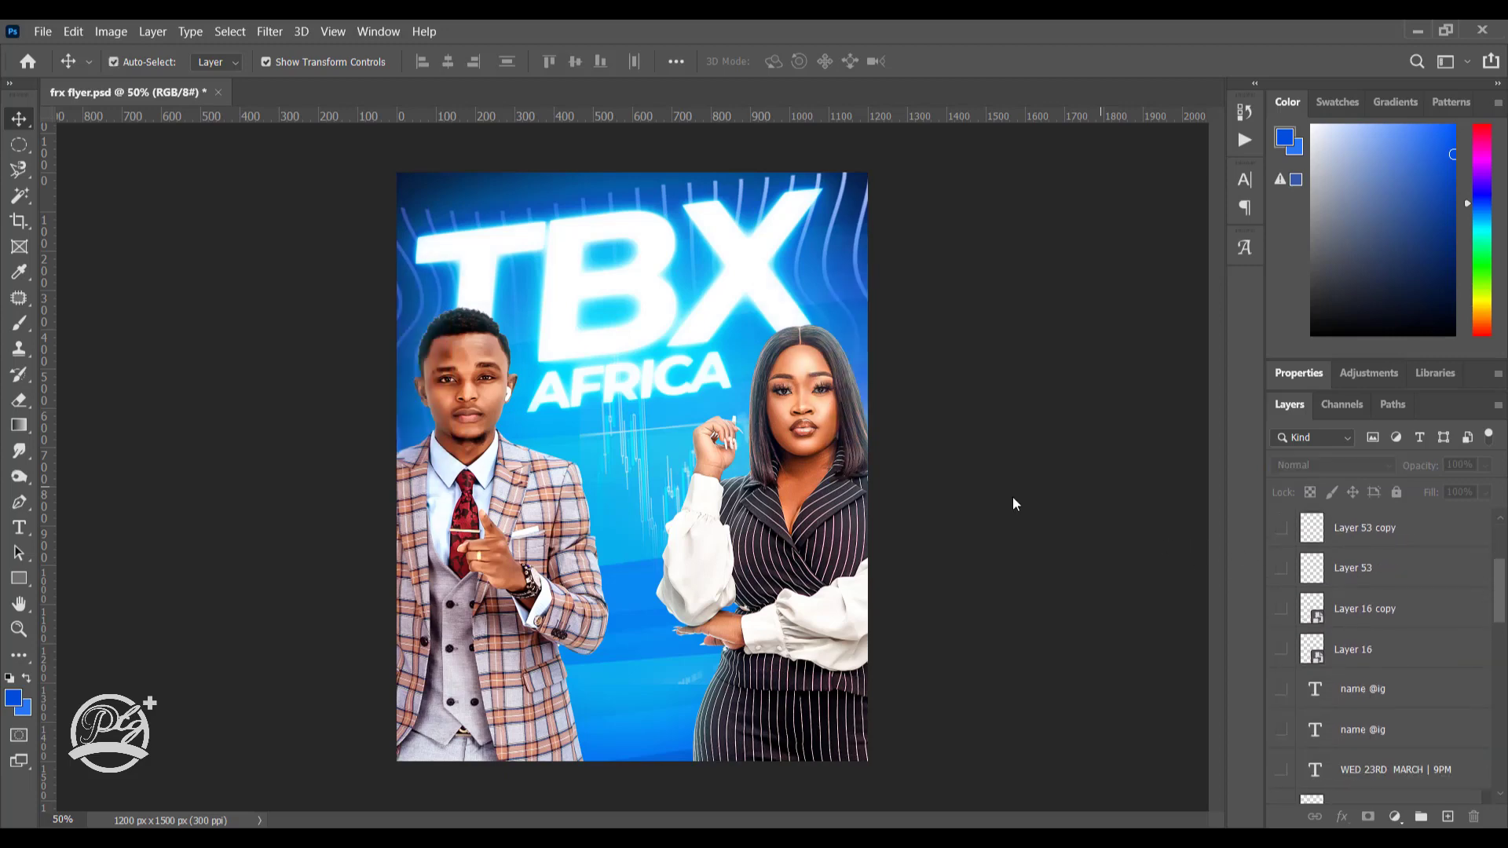
pyautogui.scroll(-2, 1345, 673)
pyautogui.scroll(-4, 1346, 673)
pyautogui.scroll(-3, 1346, 673)
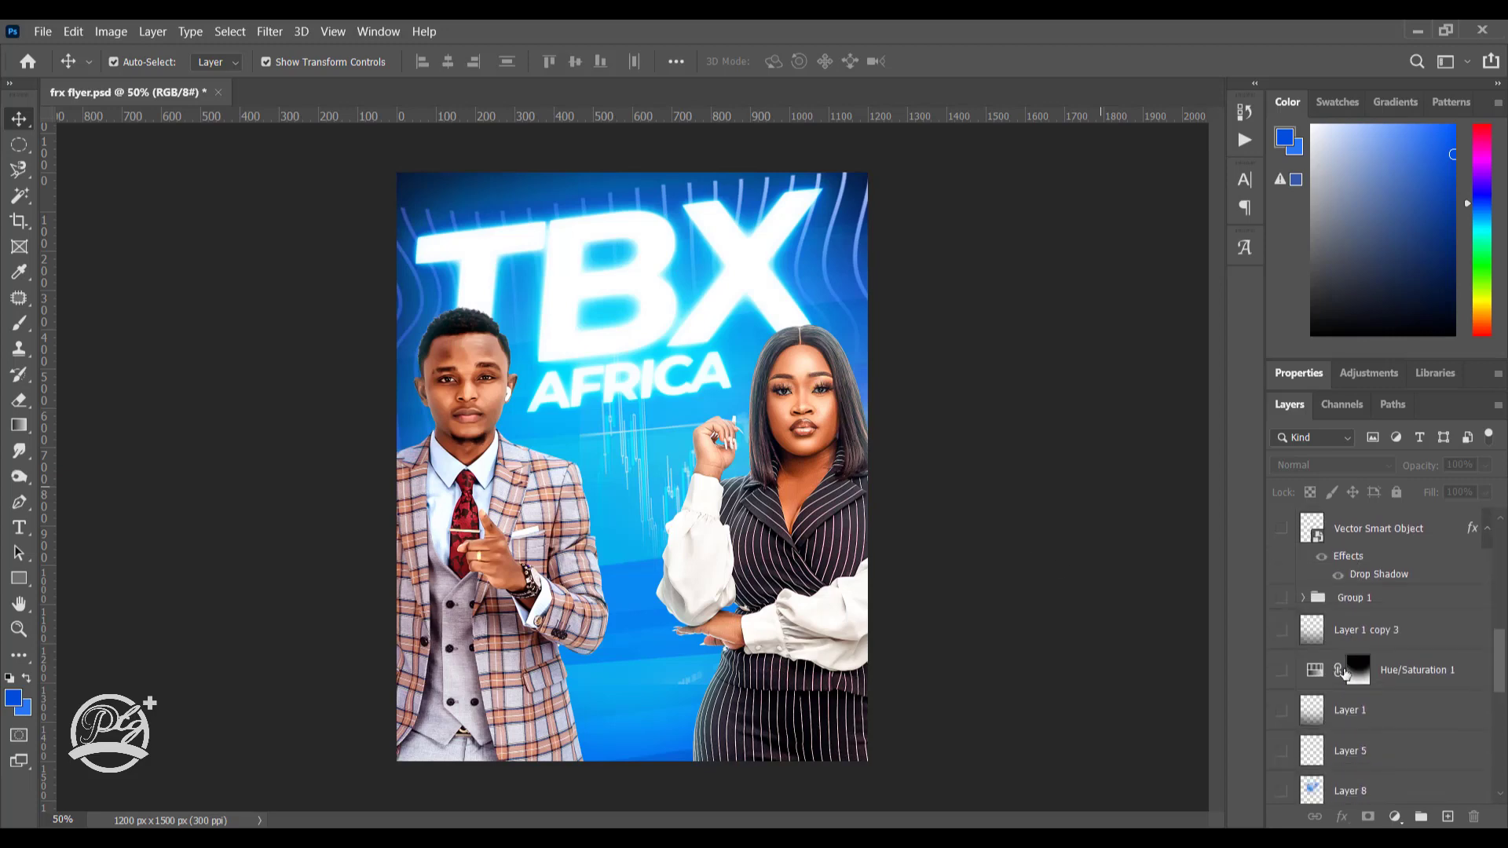
pyautogui.scroll(-3, 1346, 673)
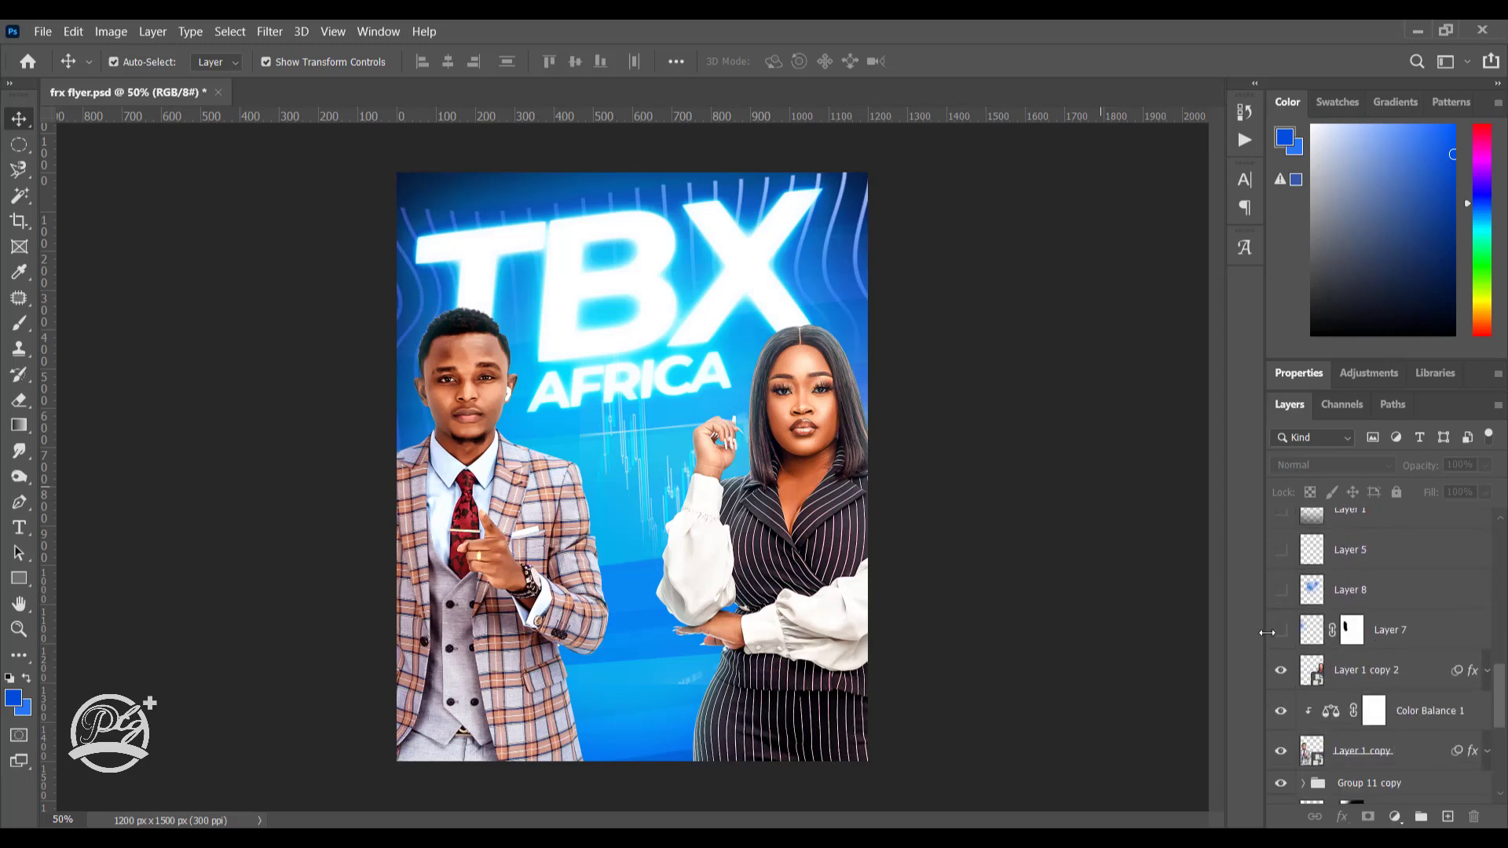
pyautogui.click(1390, 630)
pyautogui.click(1281, 631)
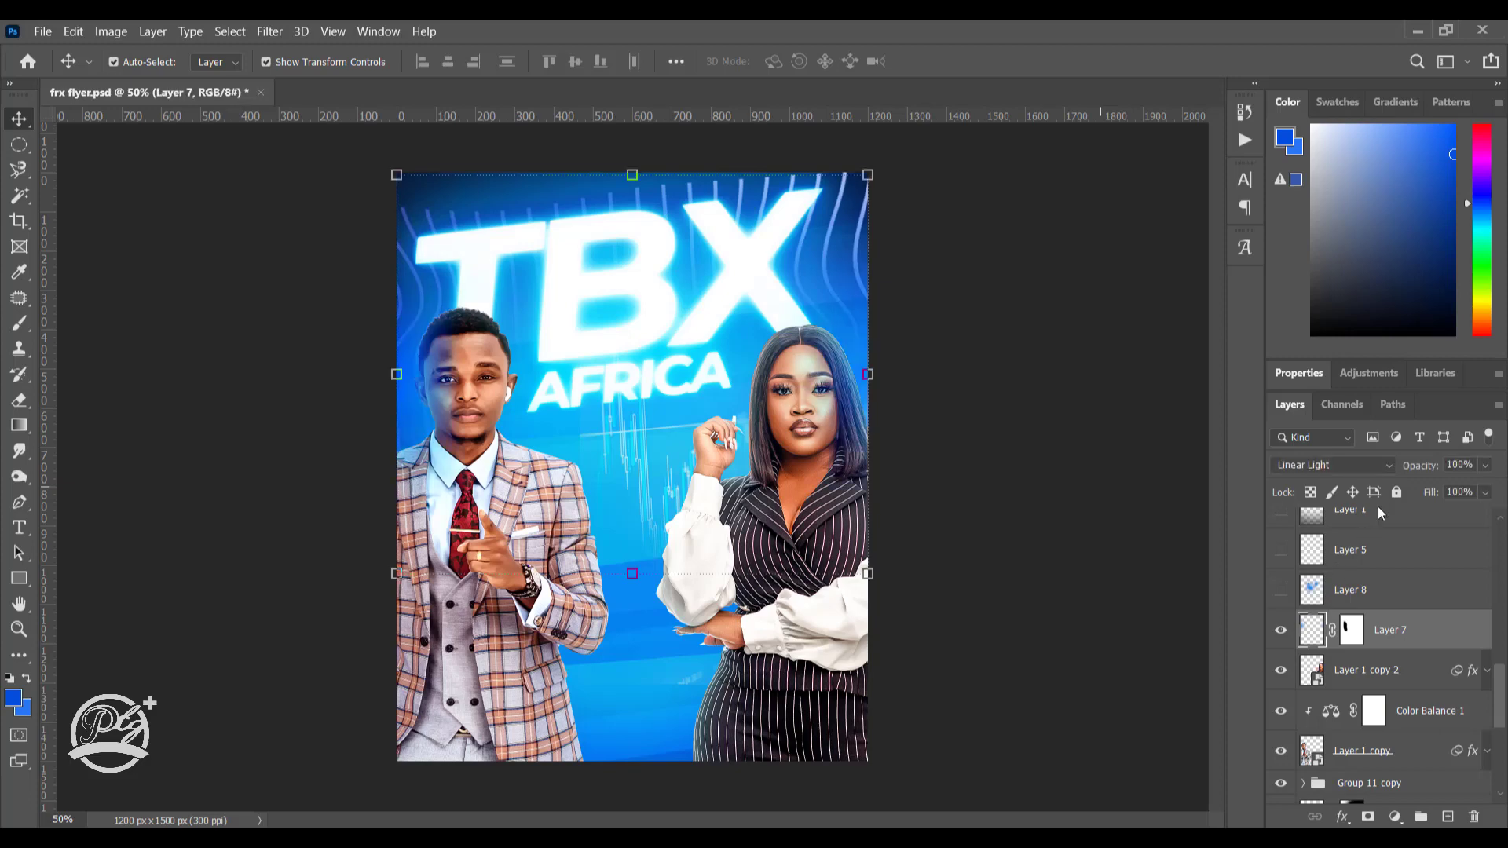
pyautogui.click(1351, 465)
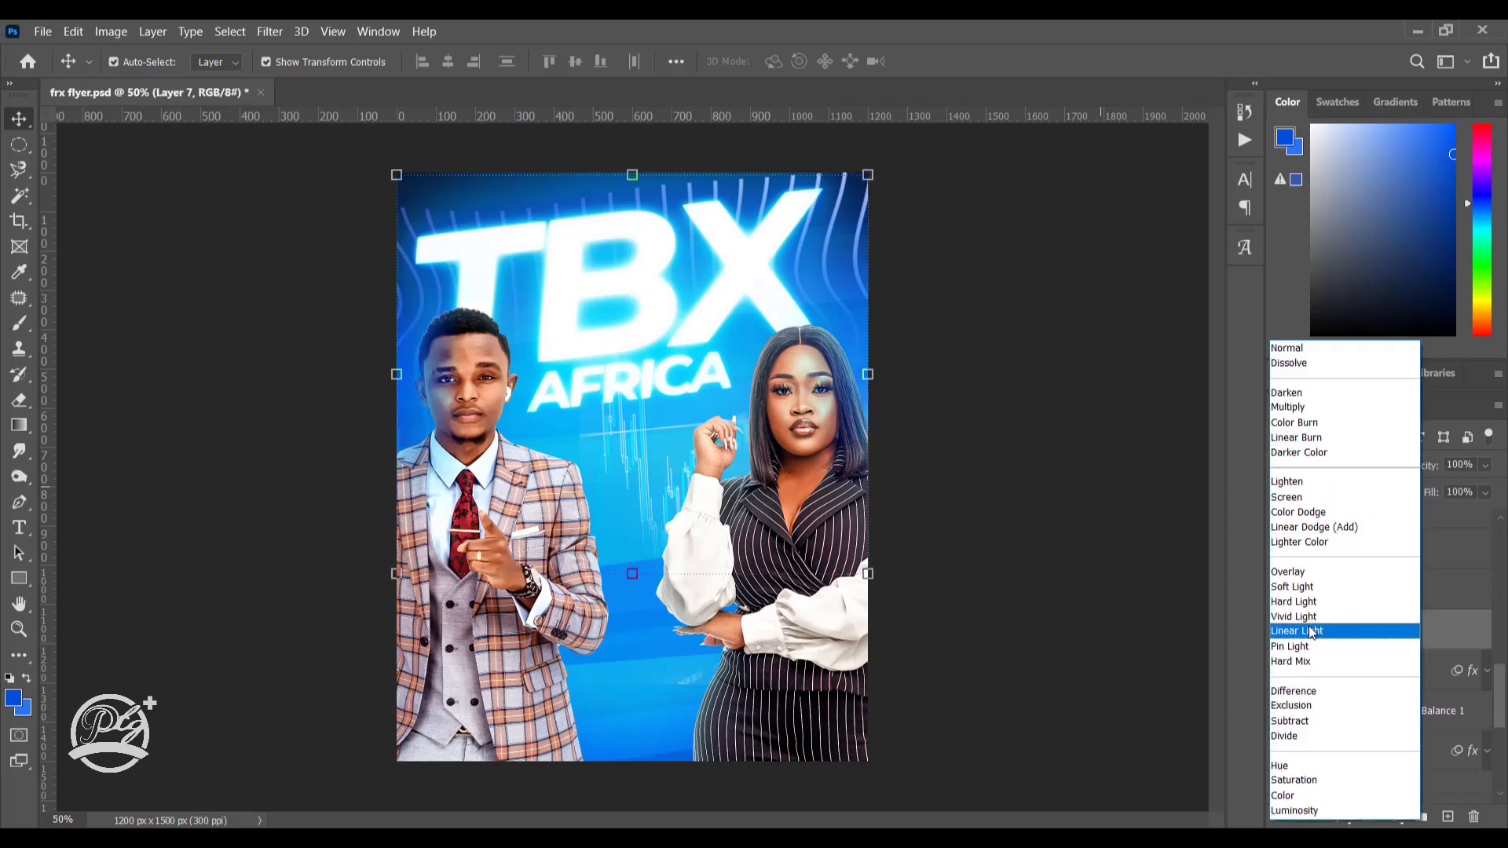
pyautogui.click(1311, 630)
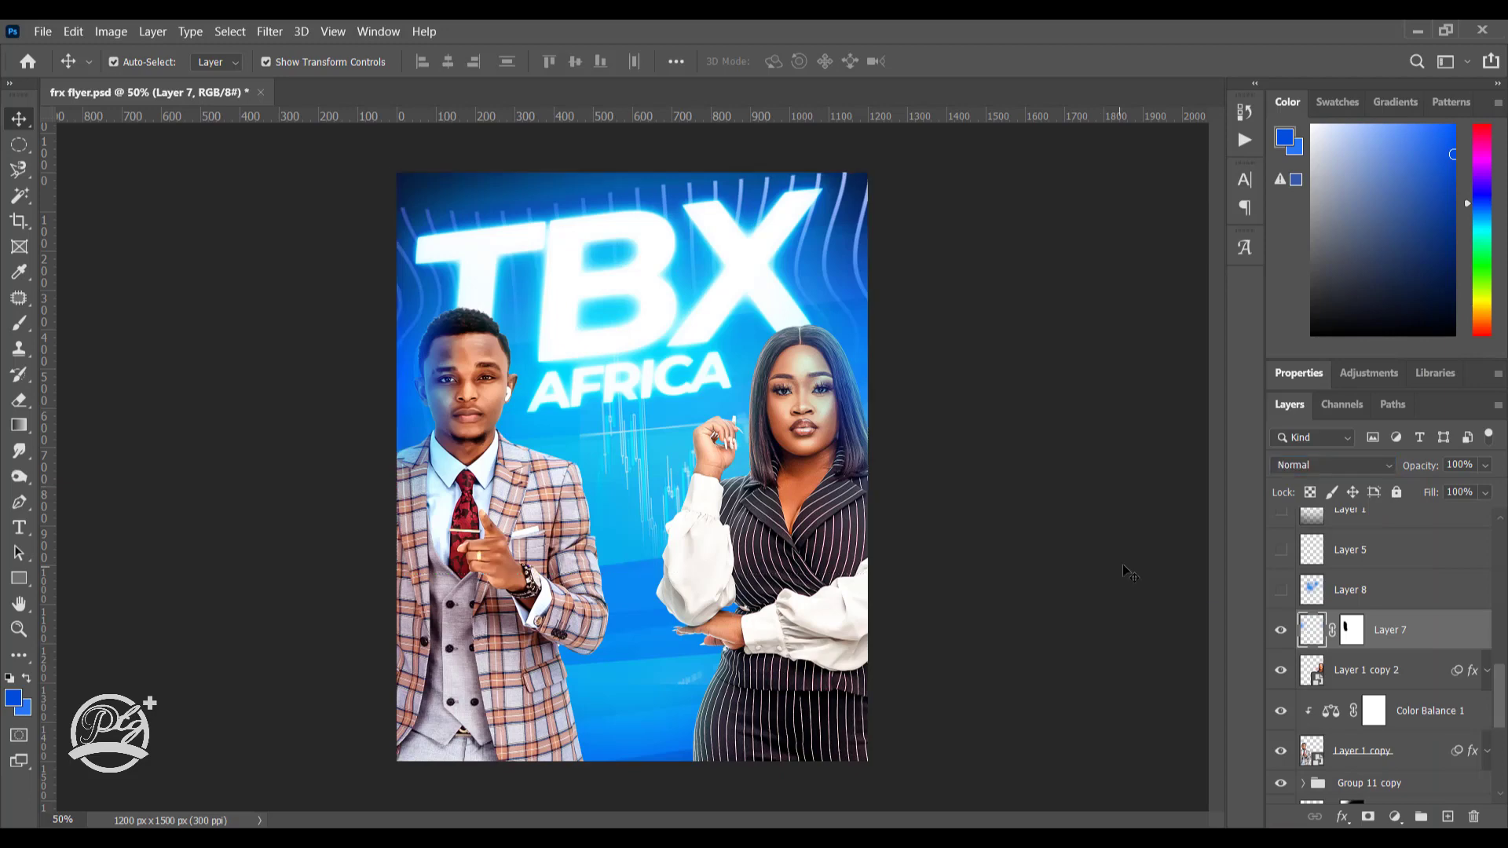
pyautogui.click(1178, 597)
# Step: Set Layer 8 to Linear Dodge (Add) at 28% fill and show Layer 5
pyautogui.scroll(1, 1281, 641)
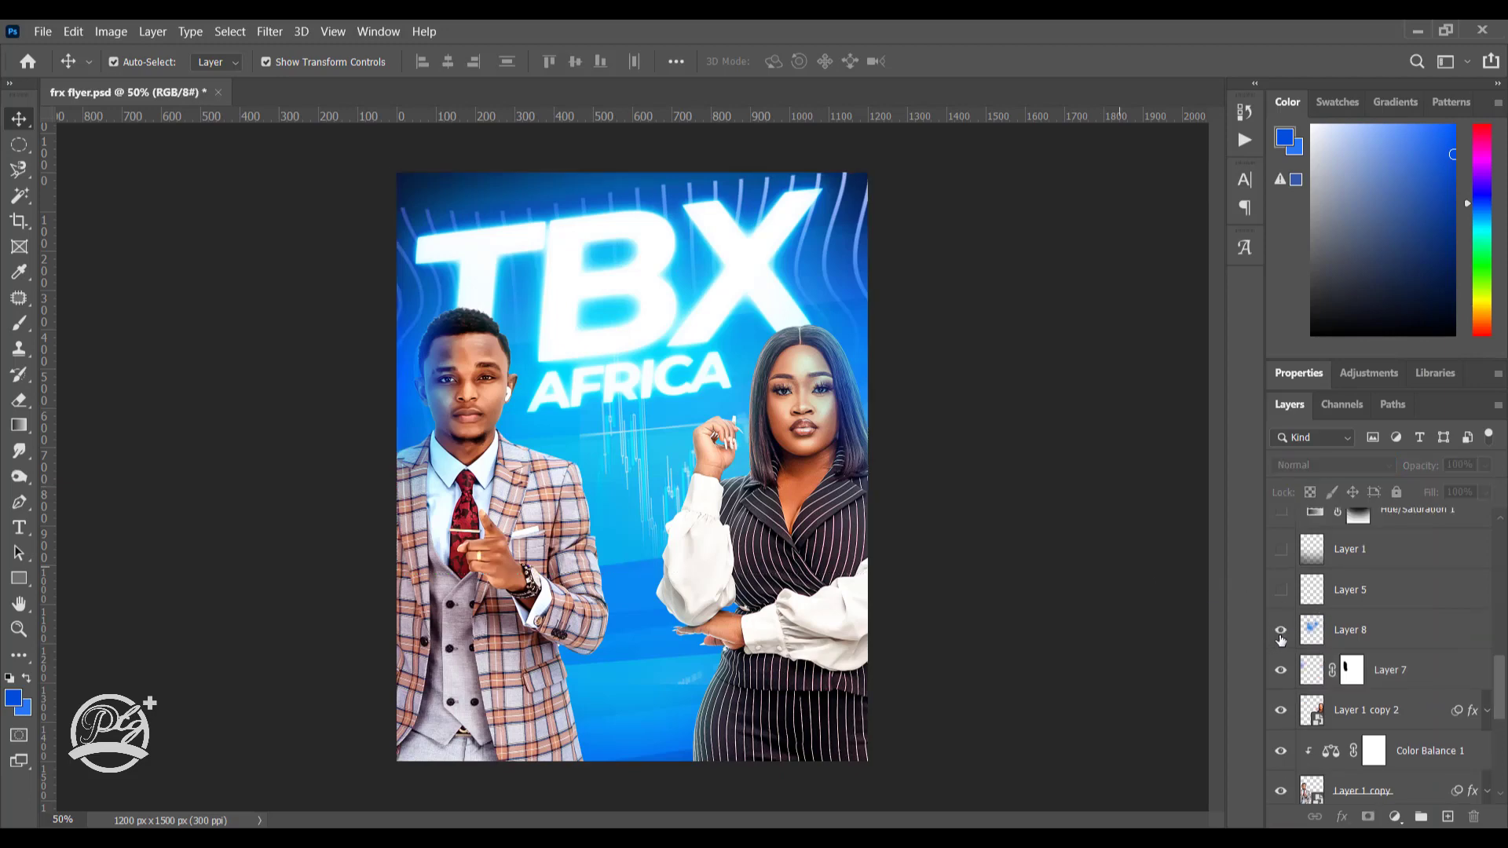
pyautogui.click(1358, 633)
pyautogui.click(1316, 469)
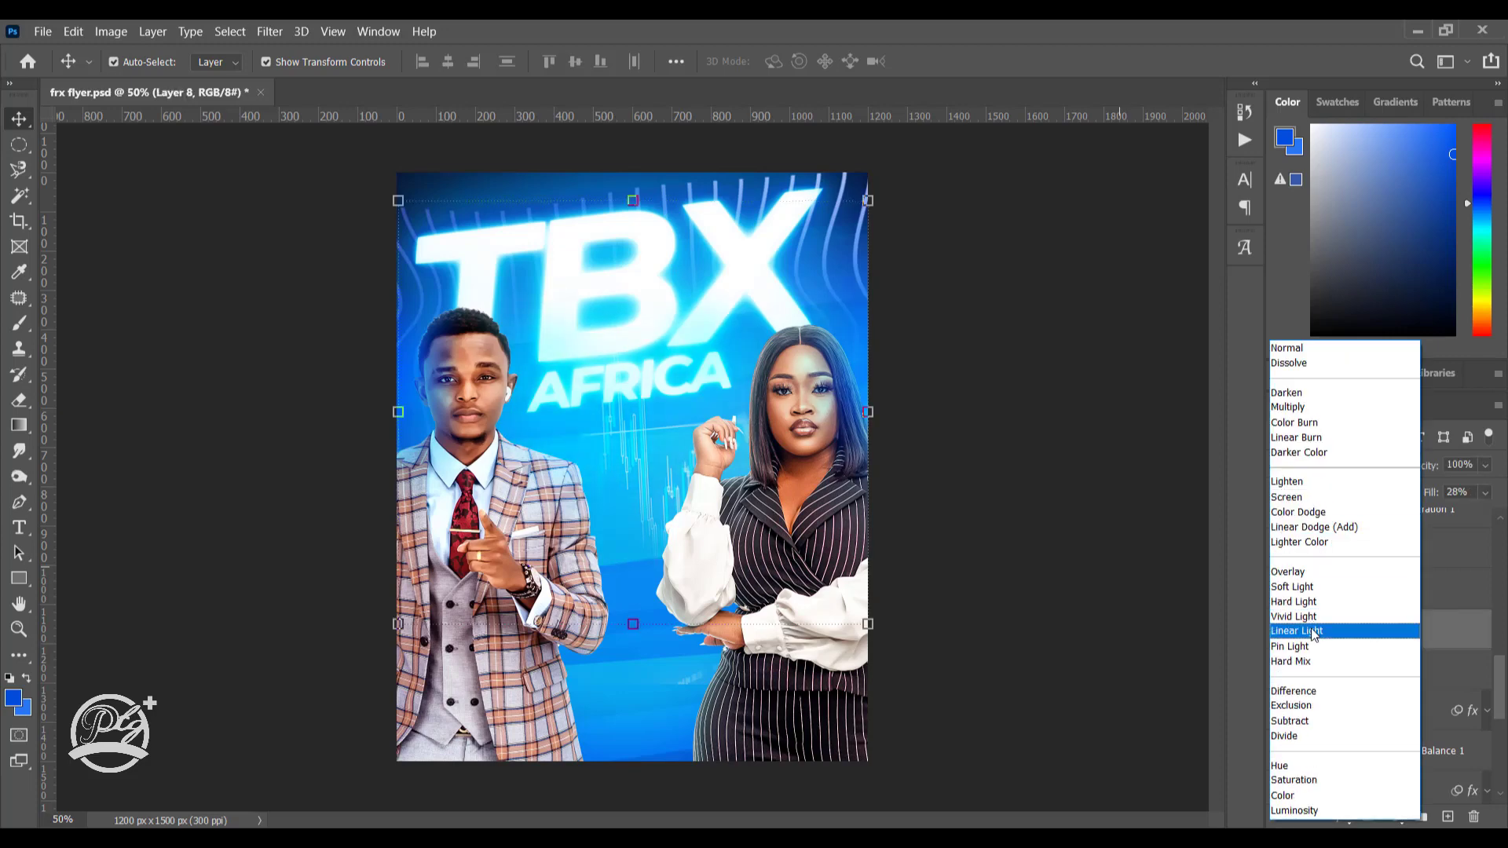
pyautogui.click(1386, 527)
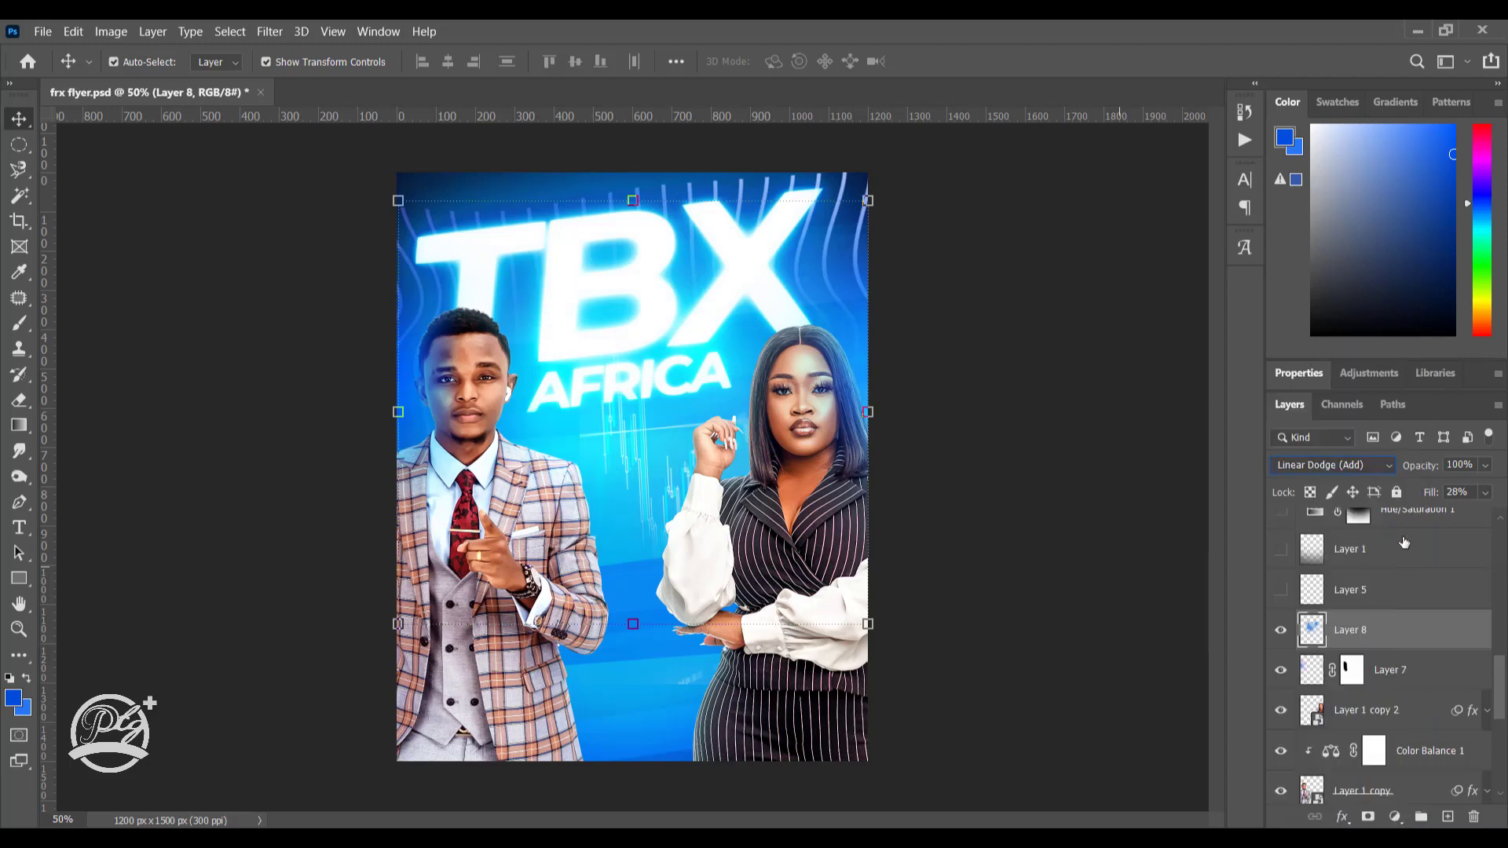
pyautogui.click(1457, 494)
pyautogui.click(1281, 589)
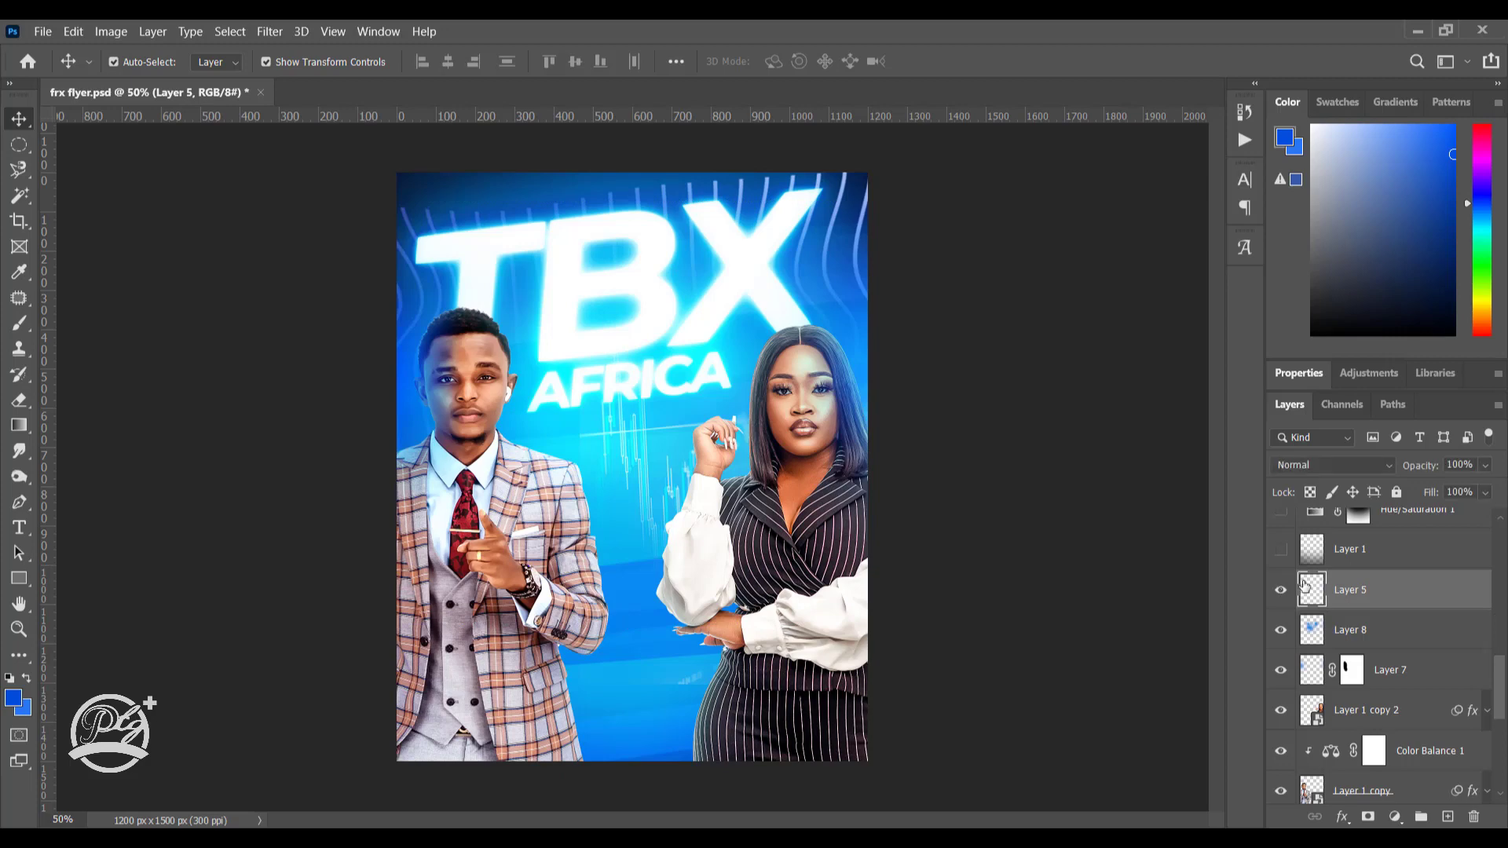
# Step: Show Layer 1 and the Hue/Saturation 1 adjustment layer, opening its settings
pyautogui.click(1349, 554)
pyautogui.click(1280, 555)
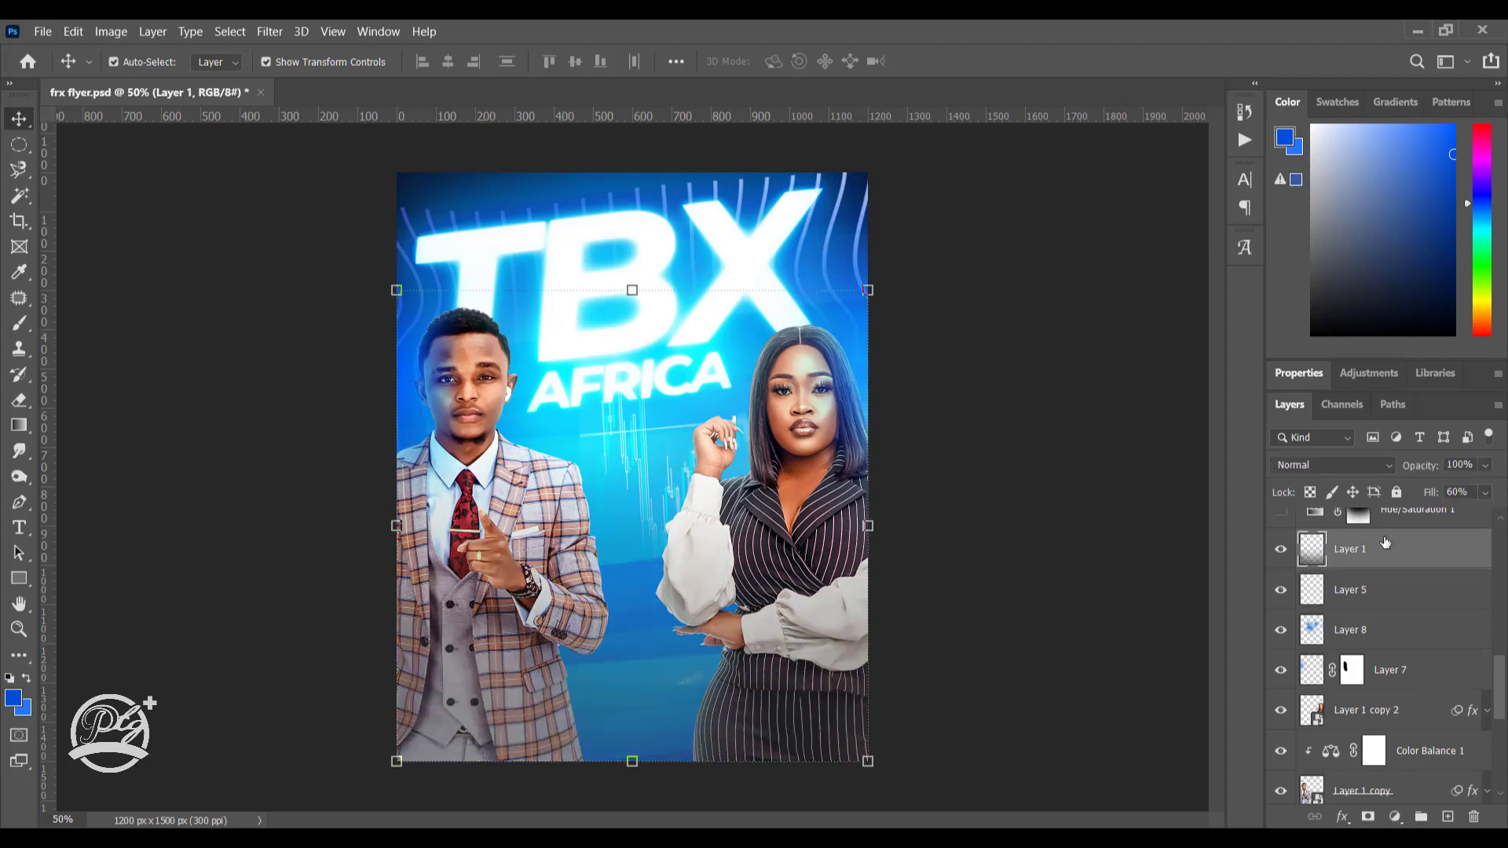
pyautogui.scroll(1, 1384, 542)
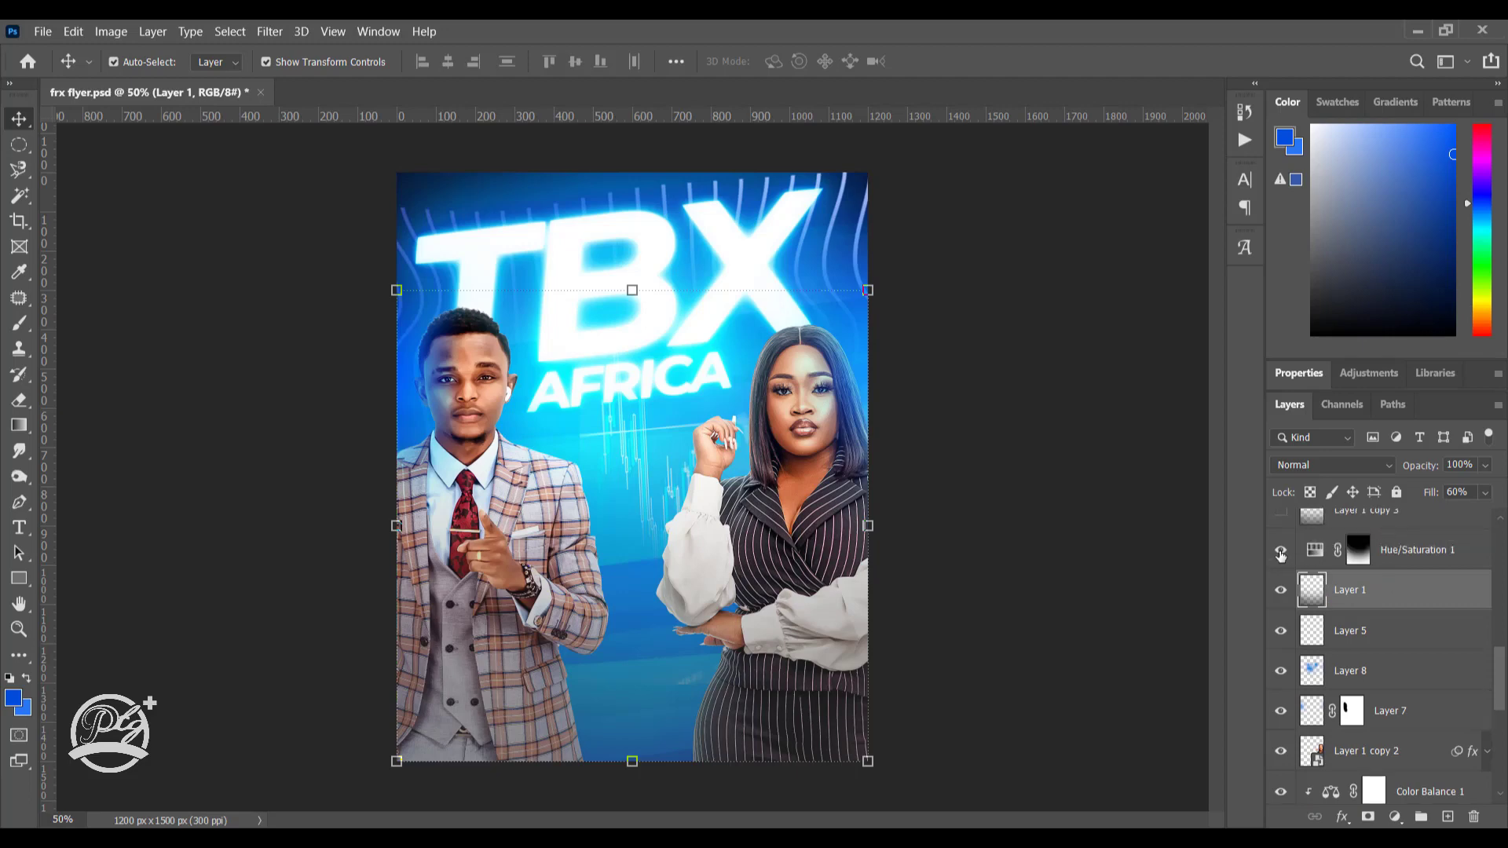
pyautogui.click(1280, 552)
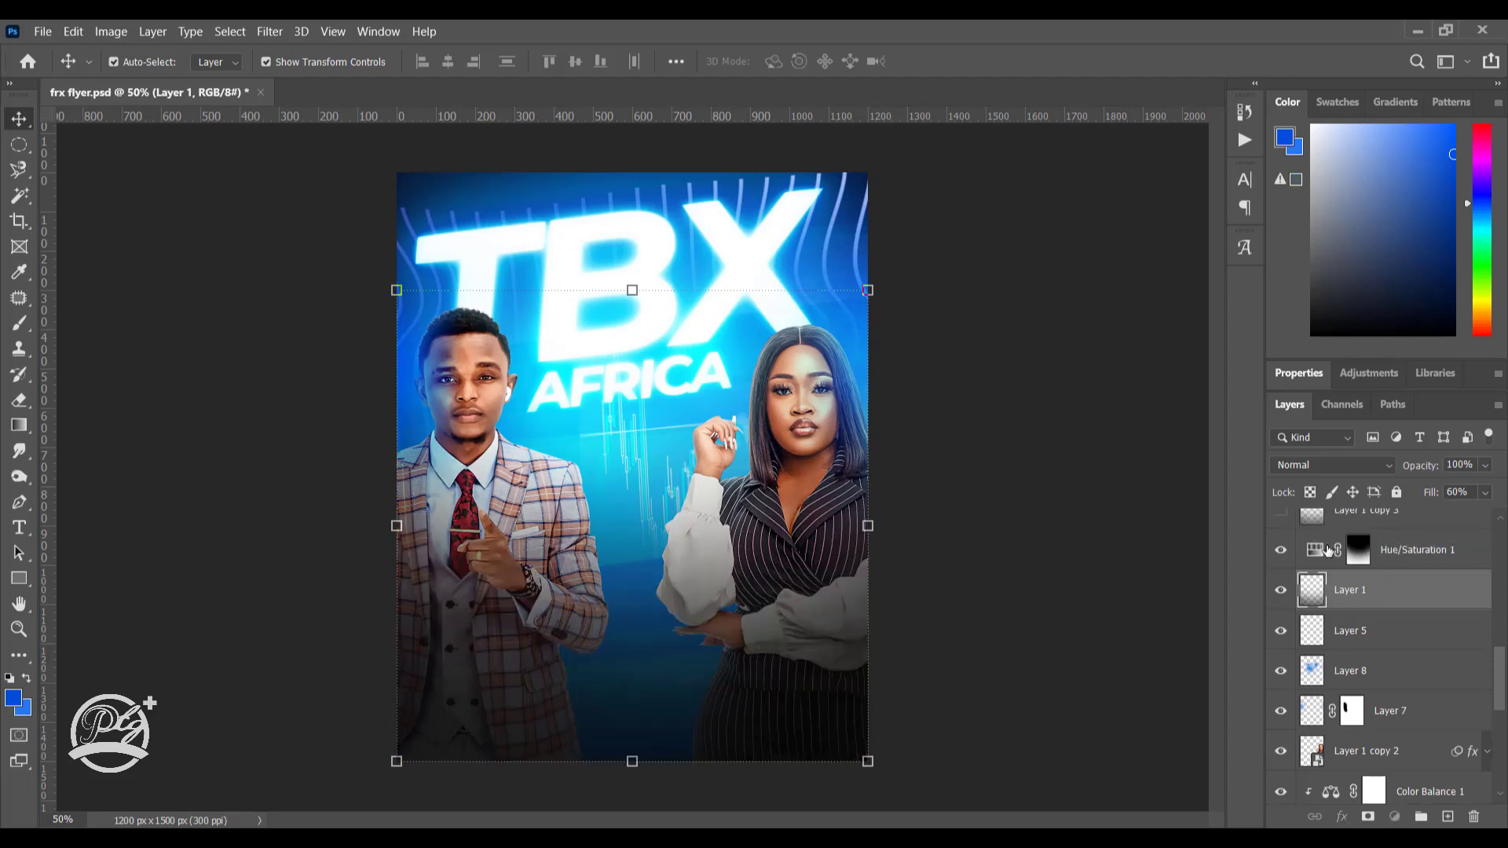
pyautogui.click(1317, 550)
pyautogui.click(1317, 552)
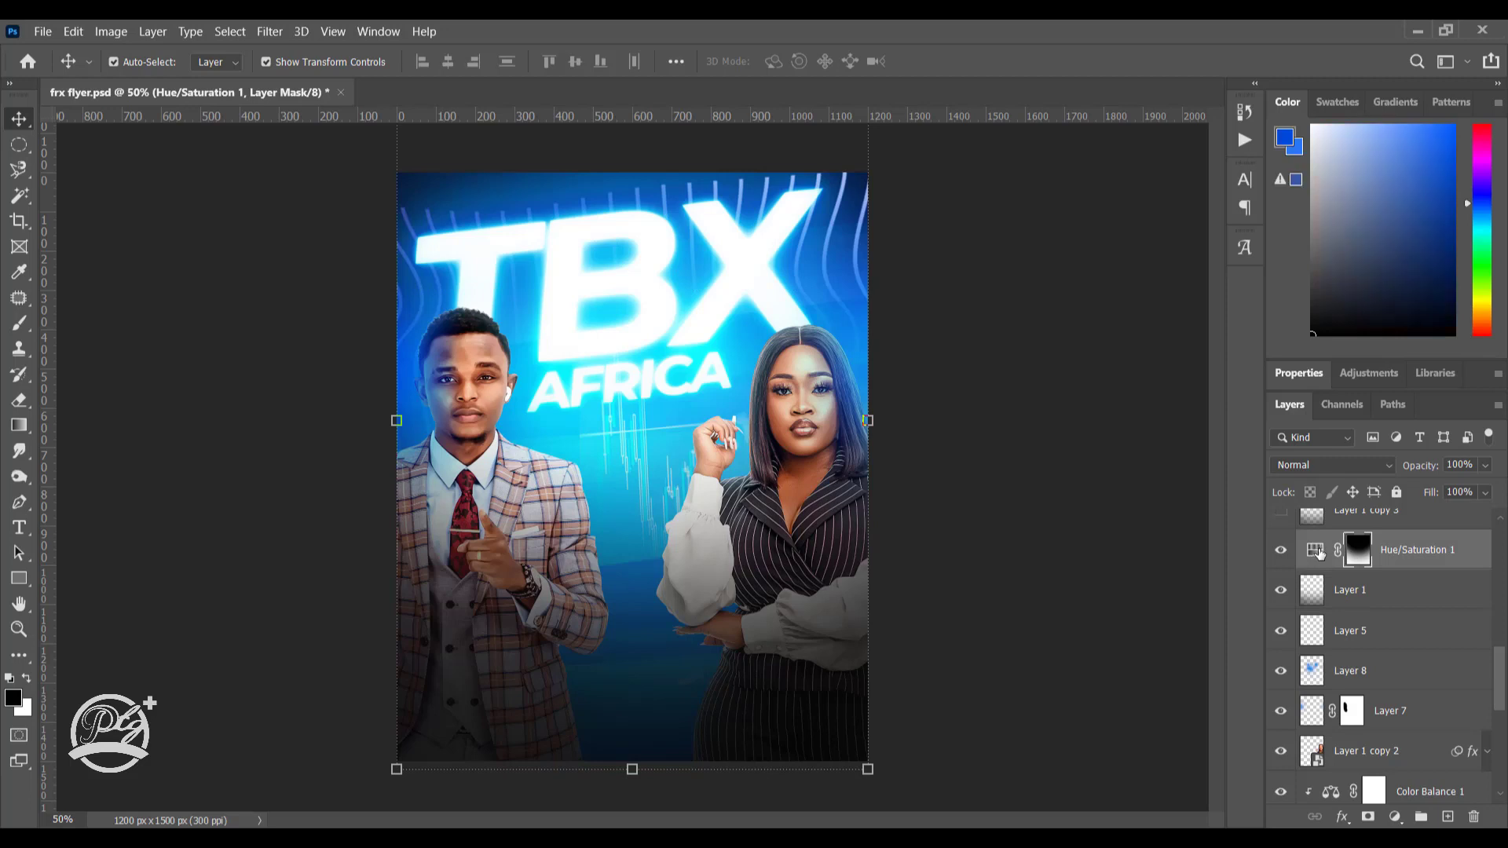
# Step: Change Hue/Saturation 1 Lightness from -83 to -81
pyautogui.scroll(-2, 1425, 523)
pyautogui.scroll(-2, 1420, 524)
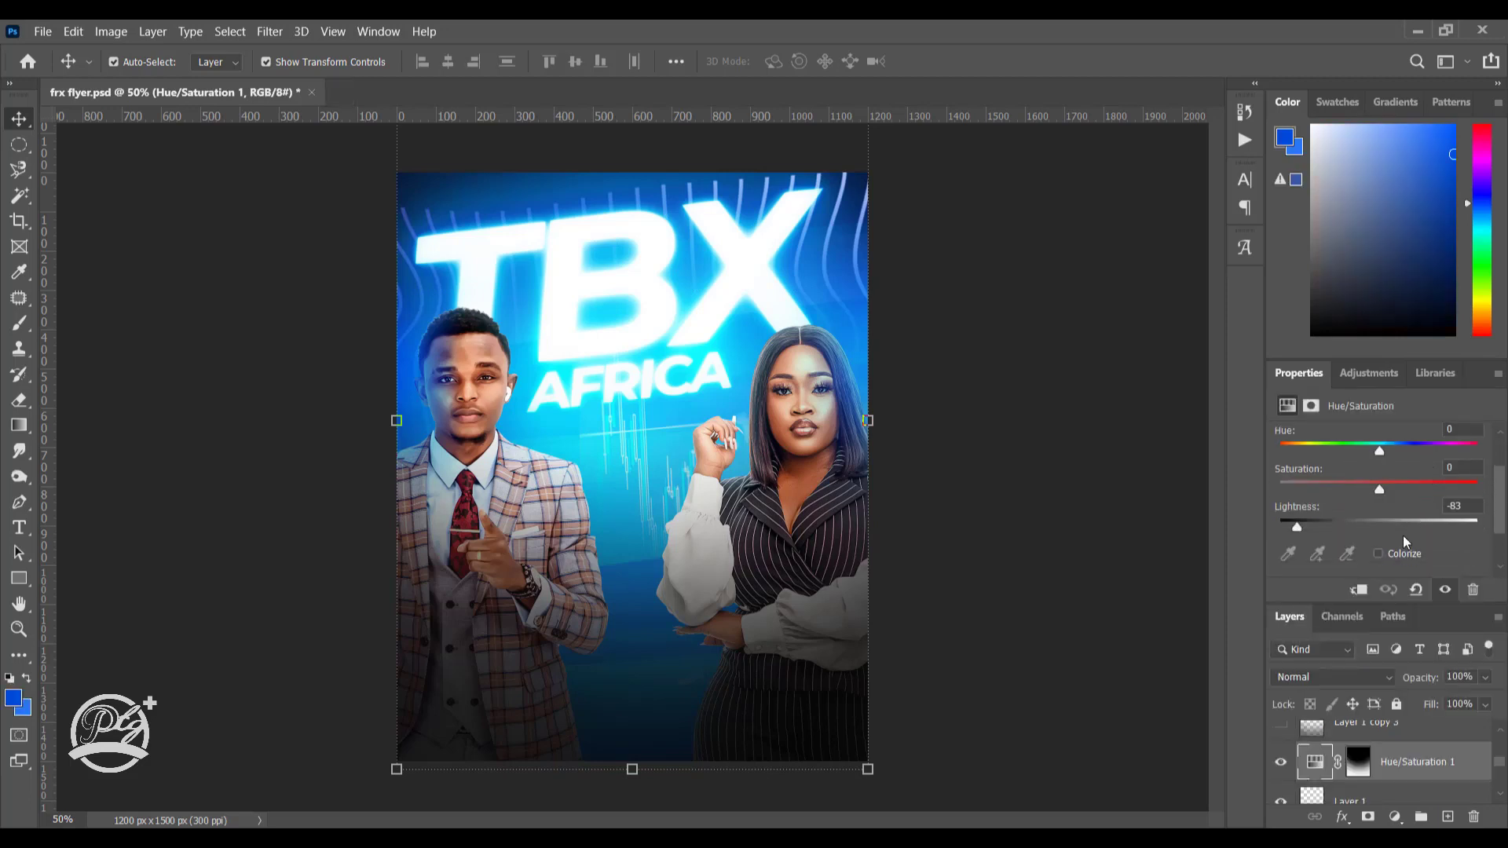
pyautogui.scroll(-1, 1403, 535)
pyautogui.click(1463, 492)
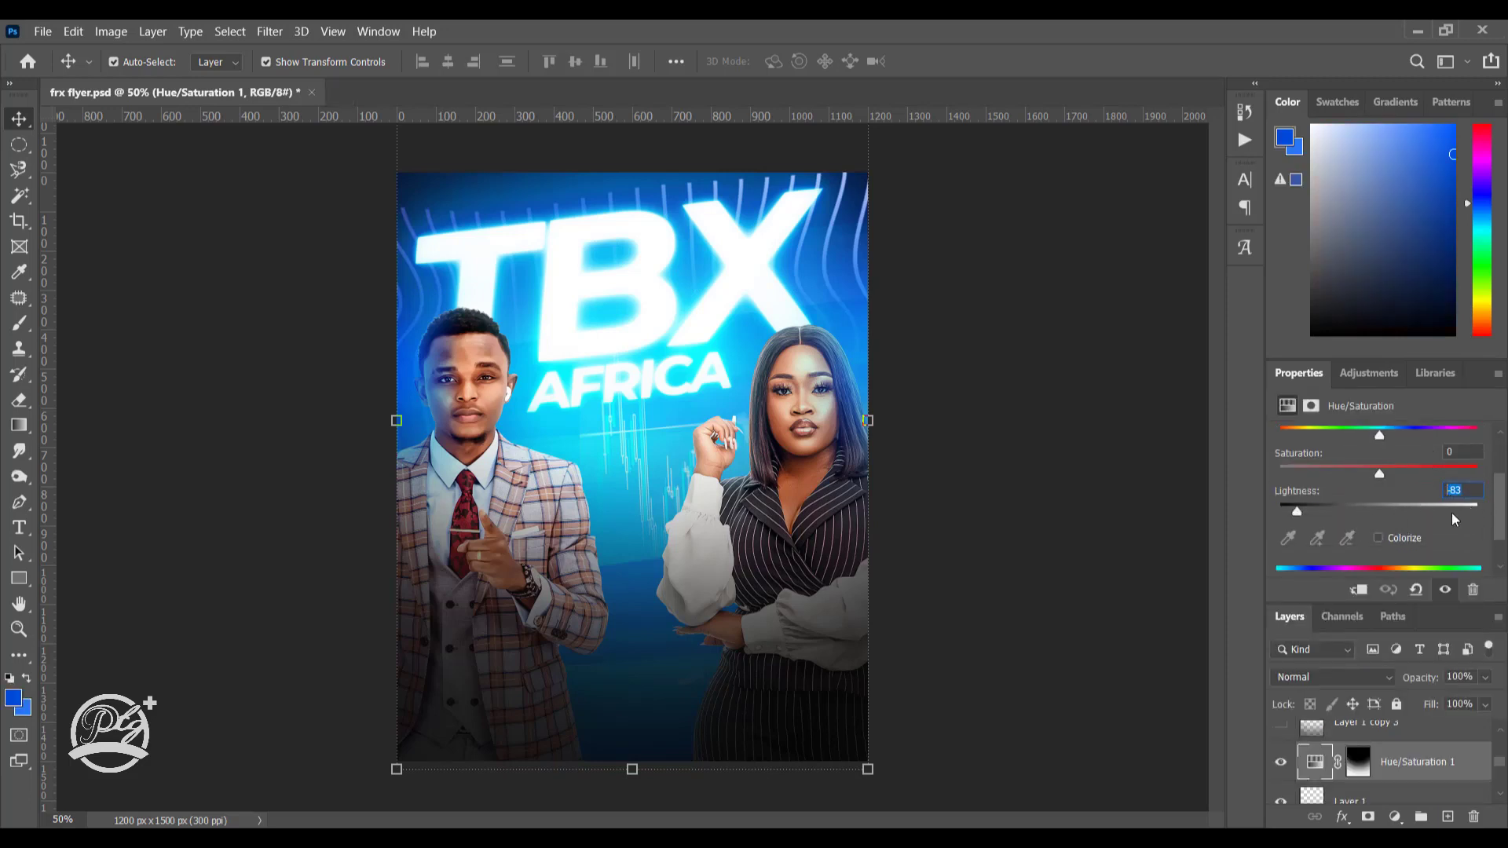
pyautogui.scroll(-1, 1462, 540)
pyautogui.scroll(2, 1463, 540)
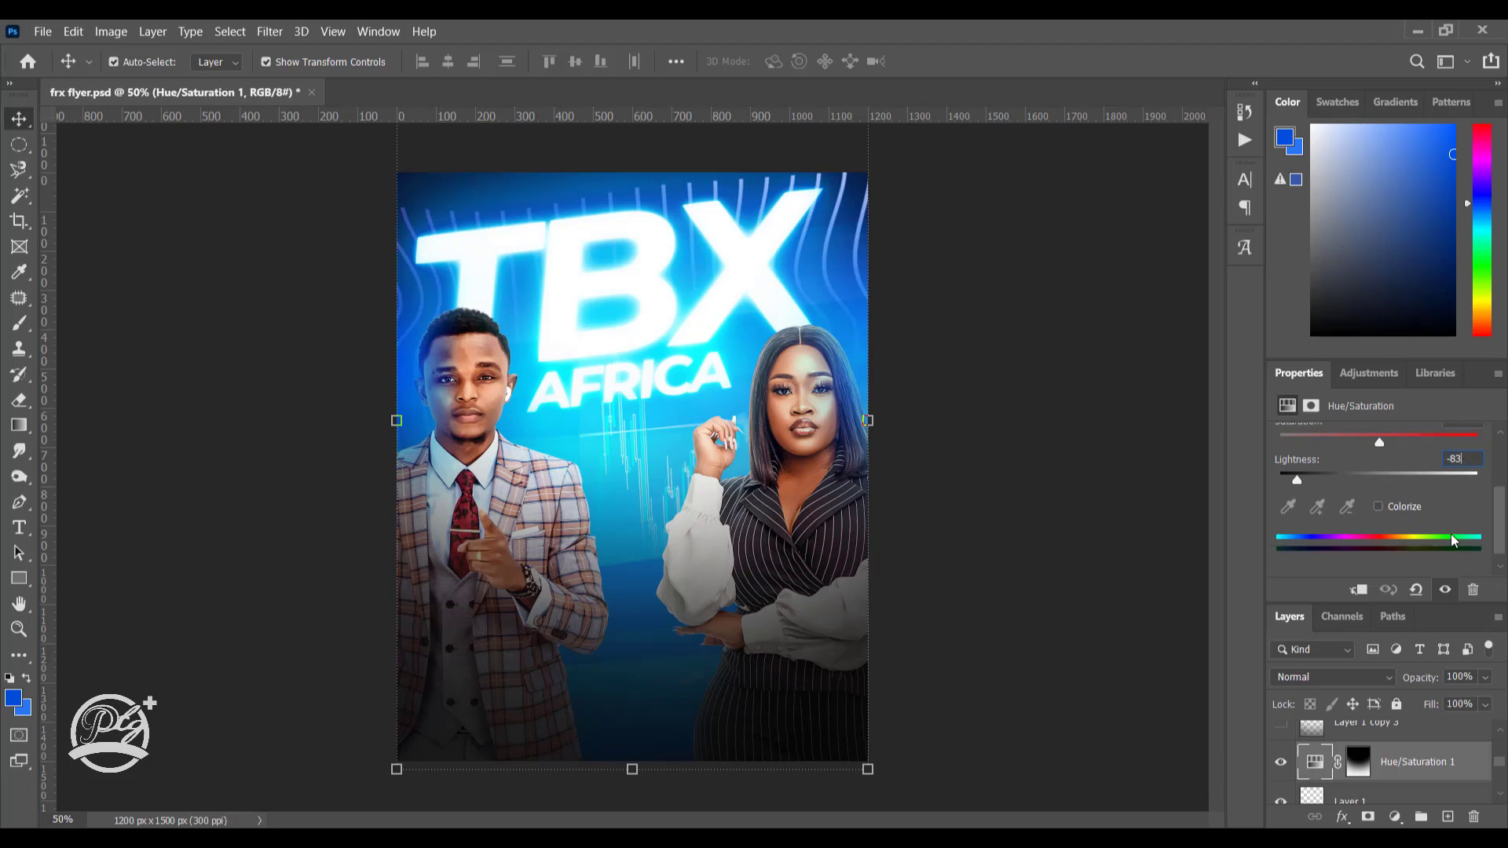
pyautogui.press('Up')
pyautogui.press('Up')
pyautogui.doubleClick(1318, 385)
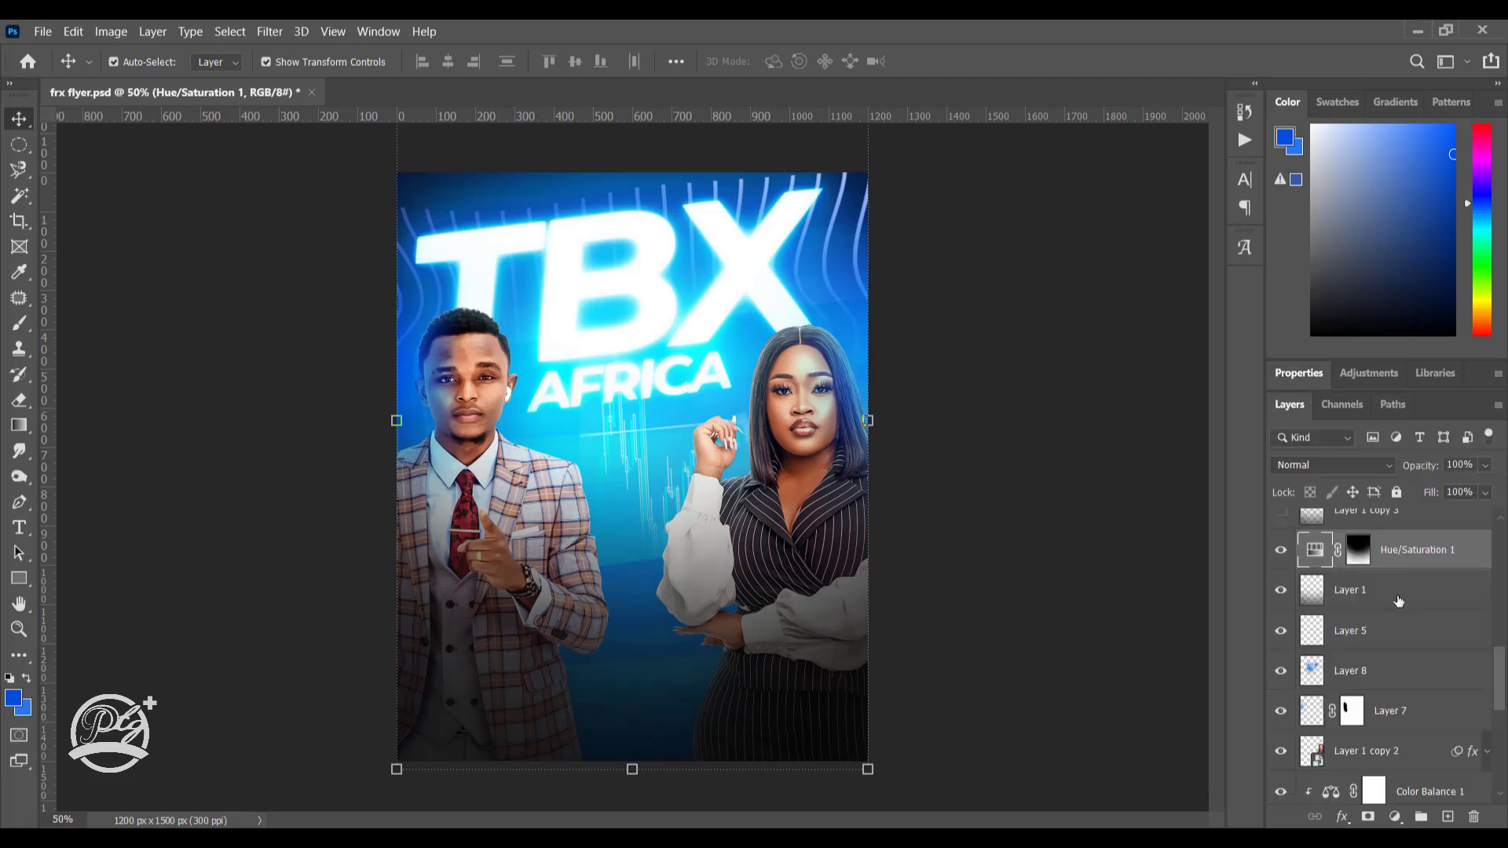
pyautogui.scroll(2, 1355, 549)
# Step: Show the Soft Light Layer 1 copy 3 darkening and expand Group 1
pyautogui.click(1286, 595)
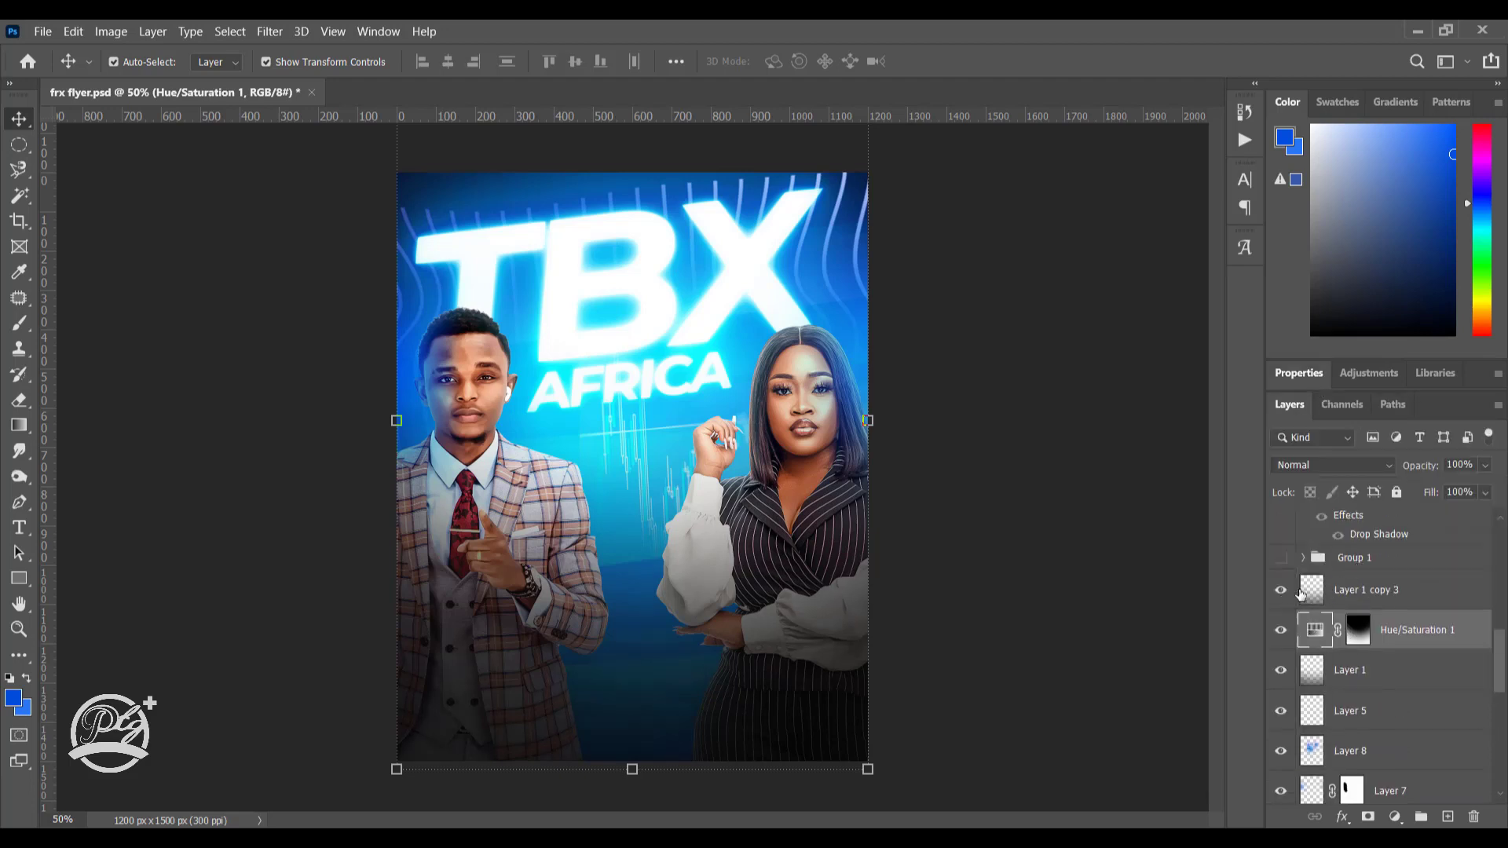
pyautogui.click(1381, 594)
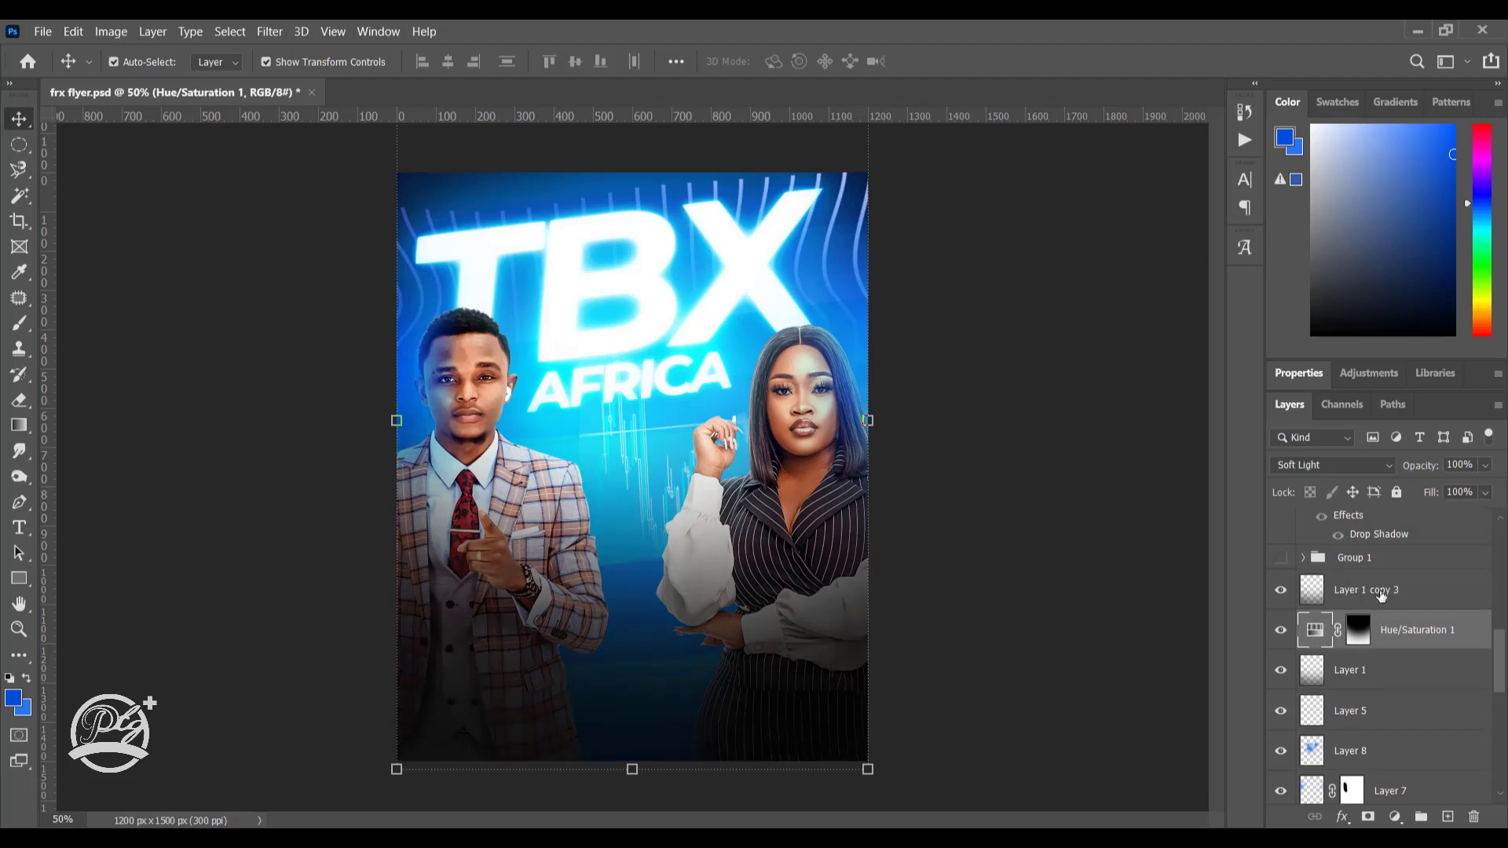
pyautogui.scroll(1, 1308, 601)
pyautogui.click(1306, 598)
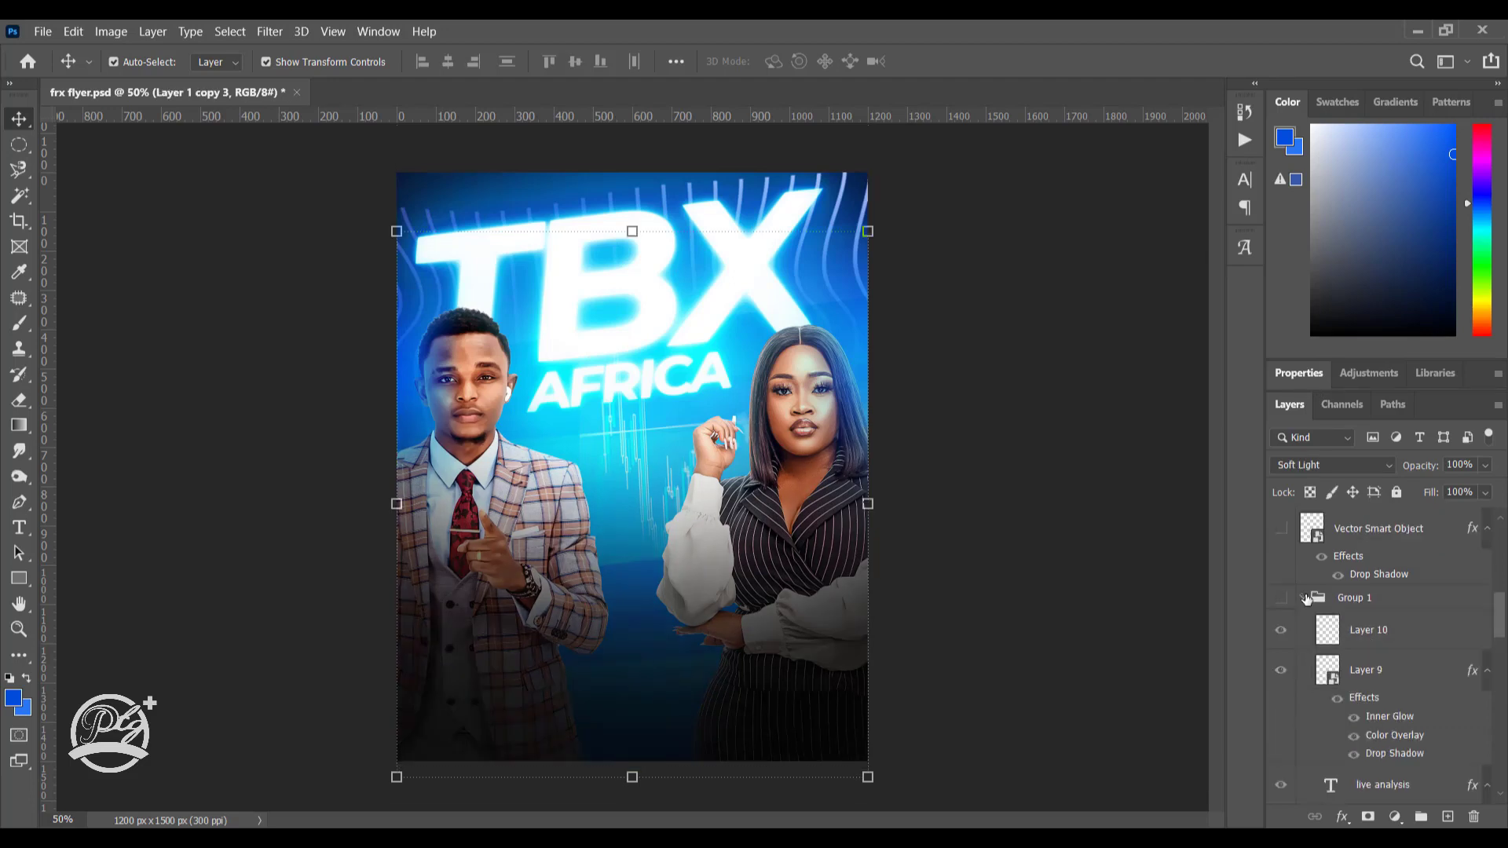
# Step: Reveal the orange TBX AFRICA LIVE ANALYSIS title graphic inside Group 1
pyautogui.scroll(-1, 1318, 617)
pyautogui.scroll(-2, 1318, 616)
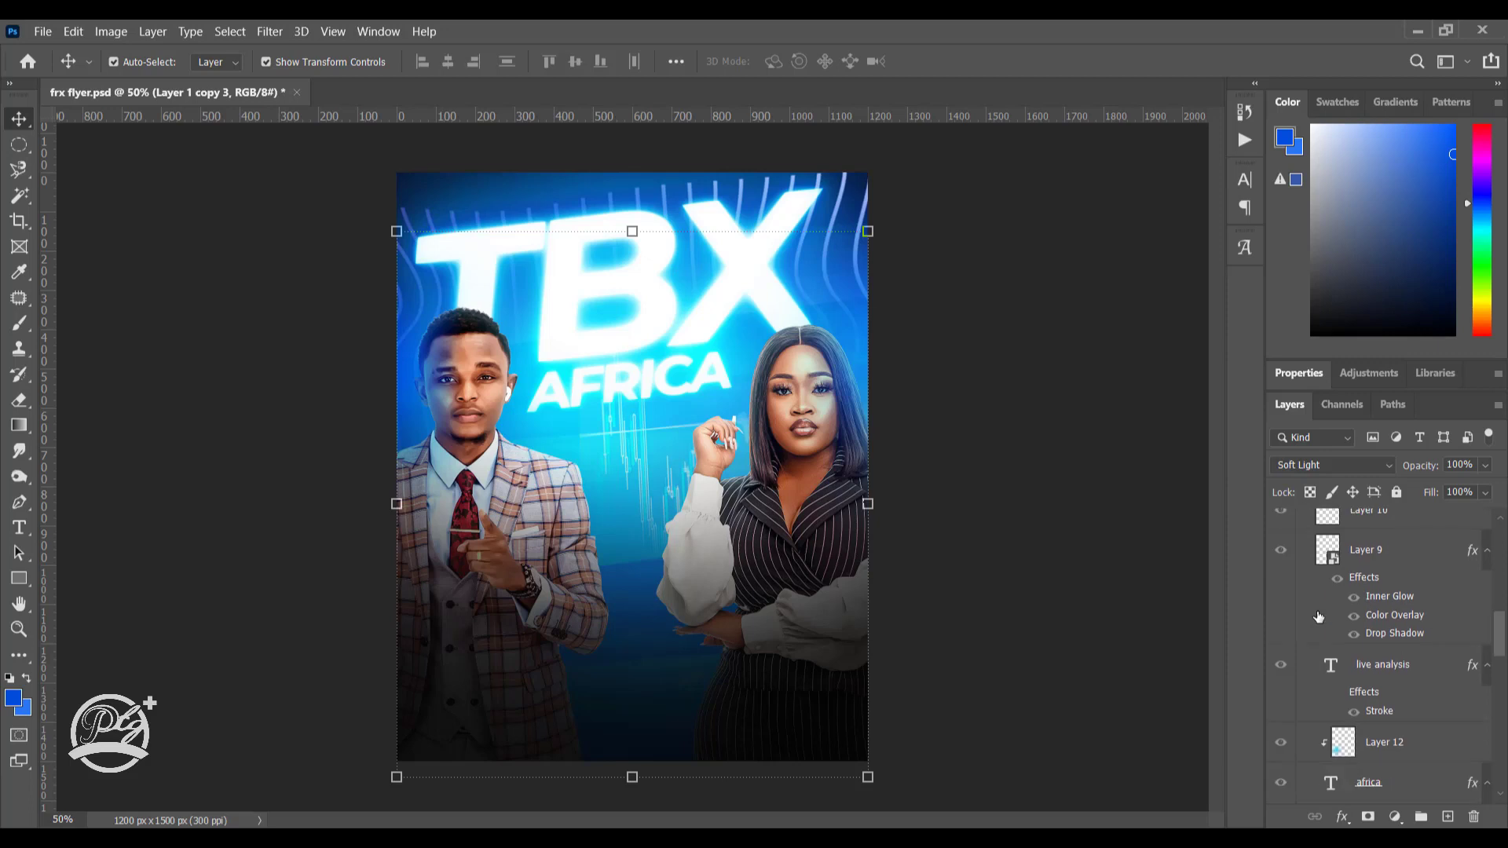
pyautogui.scroll(-3, 1319, 618)
pyautogui.scroll(-3, 1319, 617)
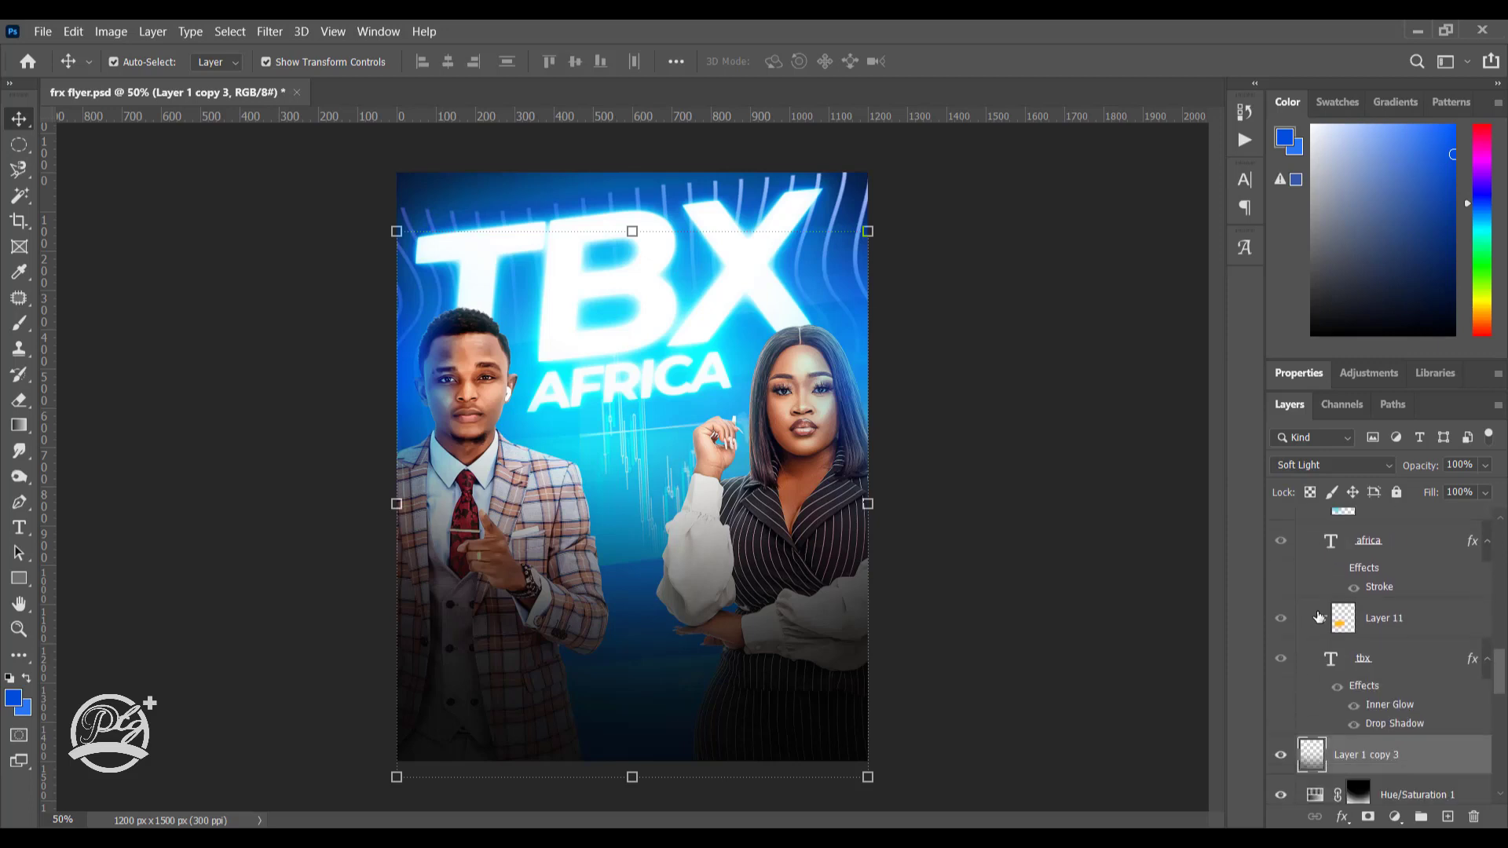
pyautogui.scroll(-2, 1320, 618)
pyautogui.scroll(2, 1295, 587)
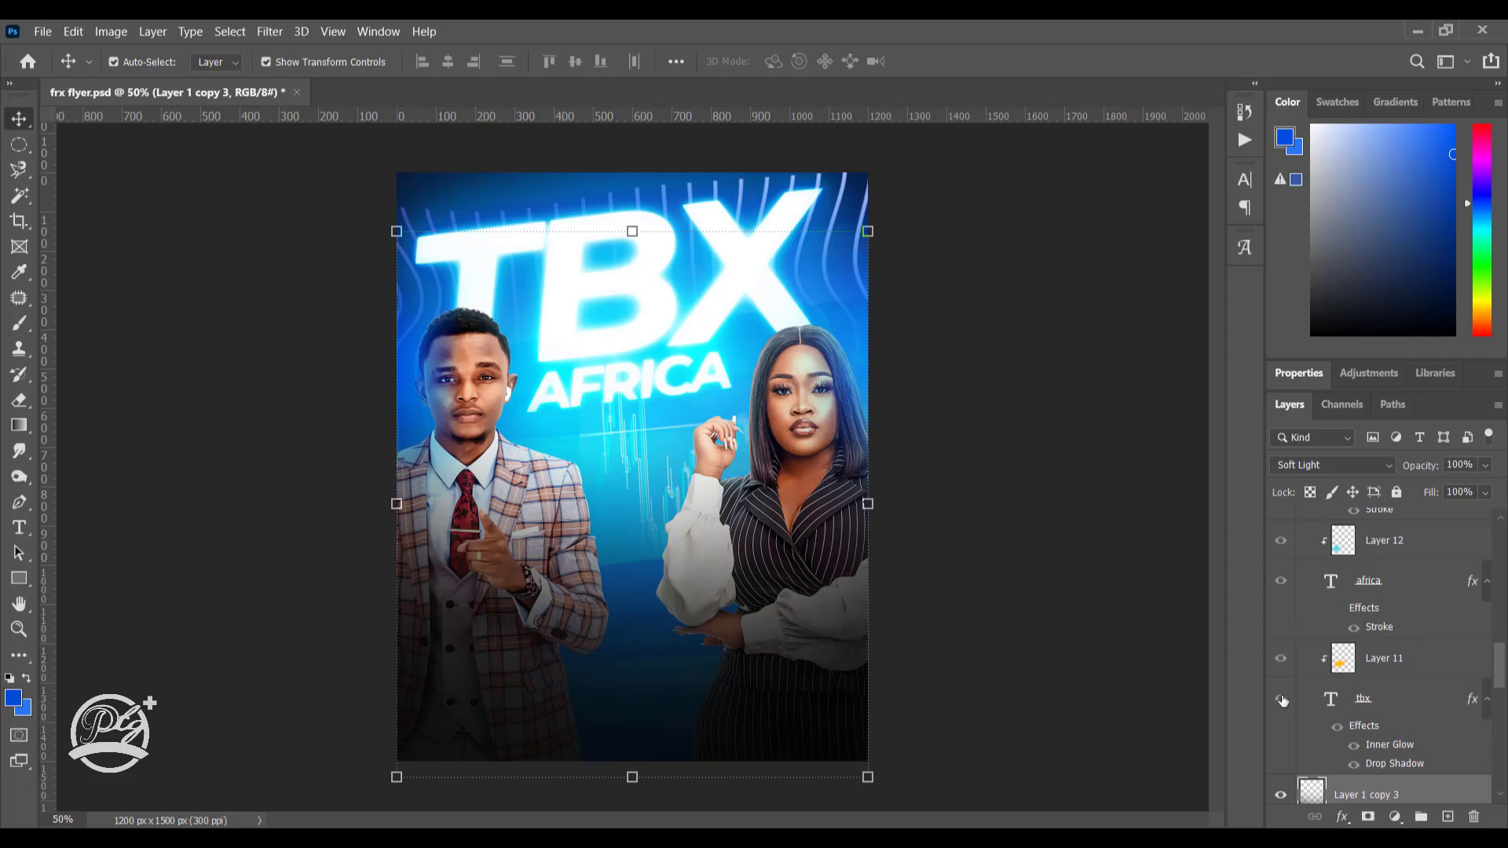
pyautogui.scroll(1, 1284, 695)
pyautogui.scroll(1, 1286, 683)
pyautogui.scroll(1, 1289, 671)
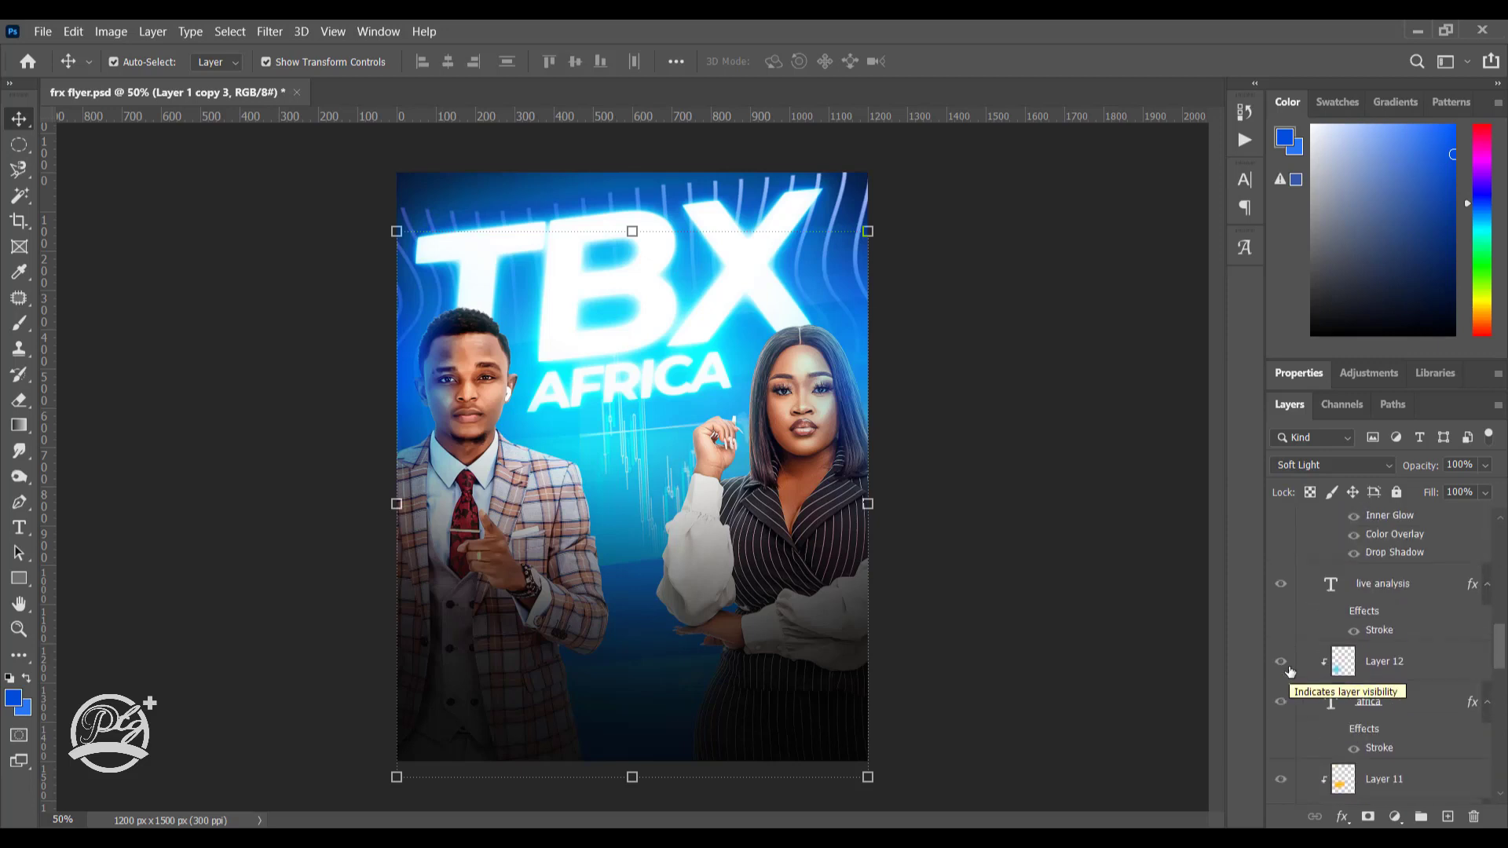
pyautogui.scroll(1, 1290, 671)
pyautogui.scroll(-1, 1289, 672)
pyautogui.scroll(-2, 1287, 673)
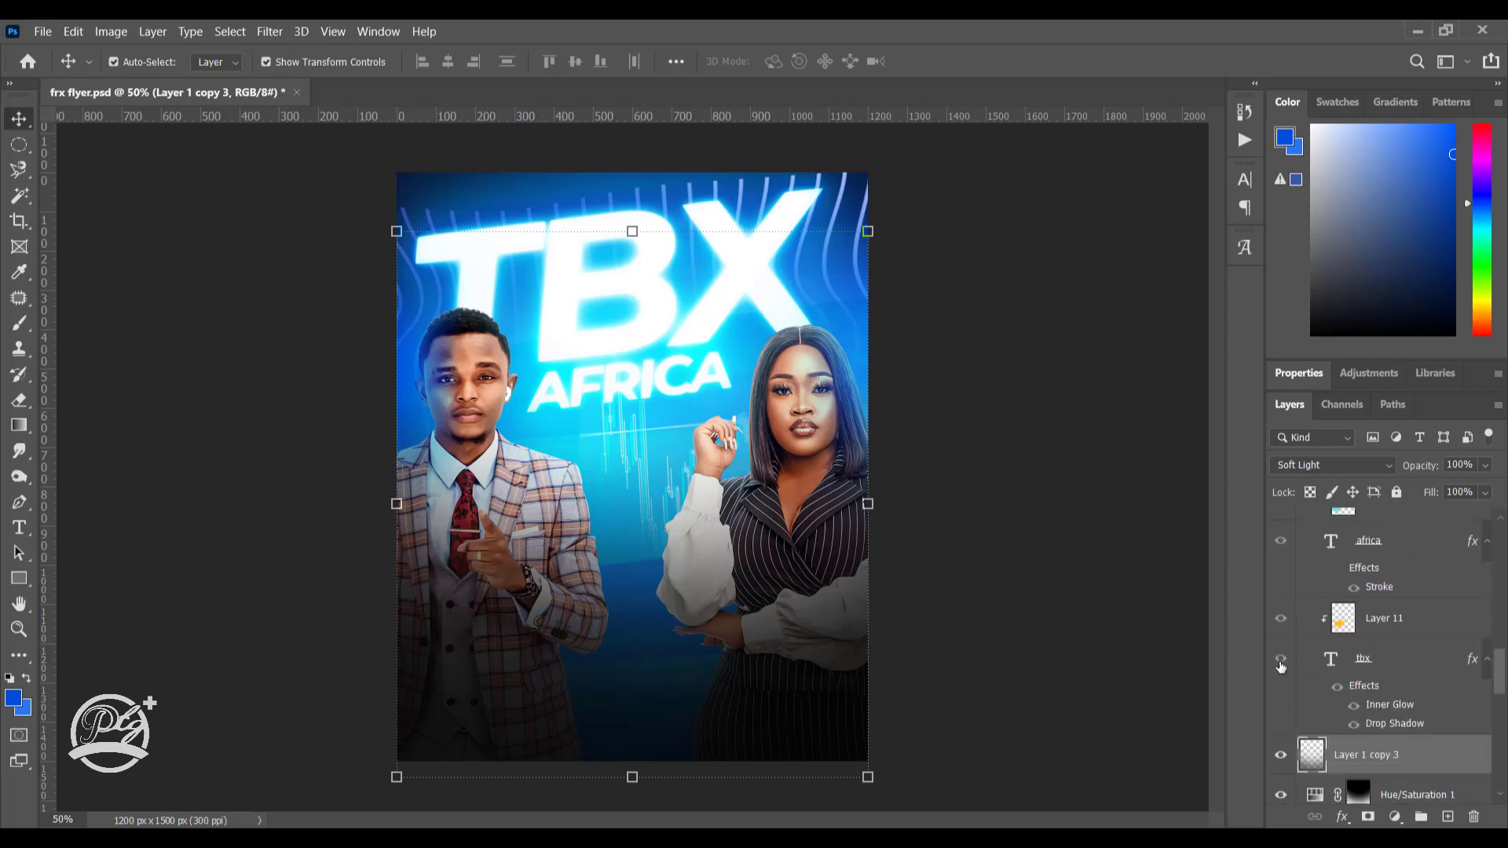
pyautogui.click(1281, 662)
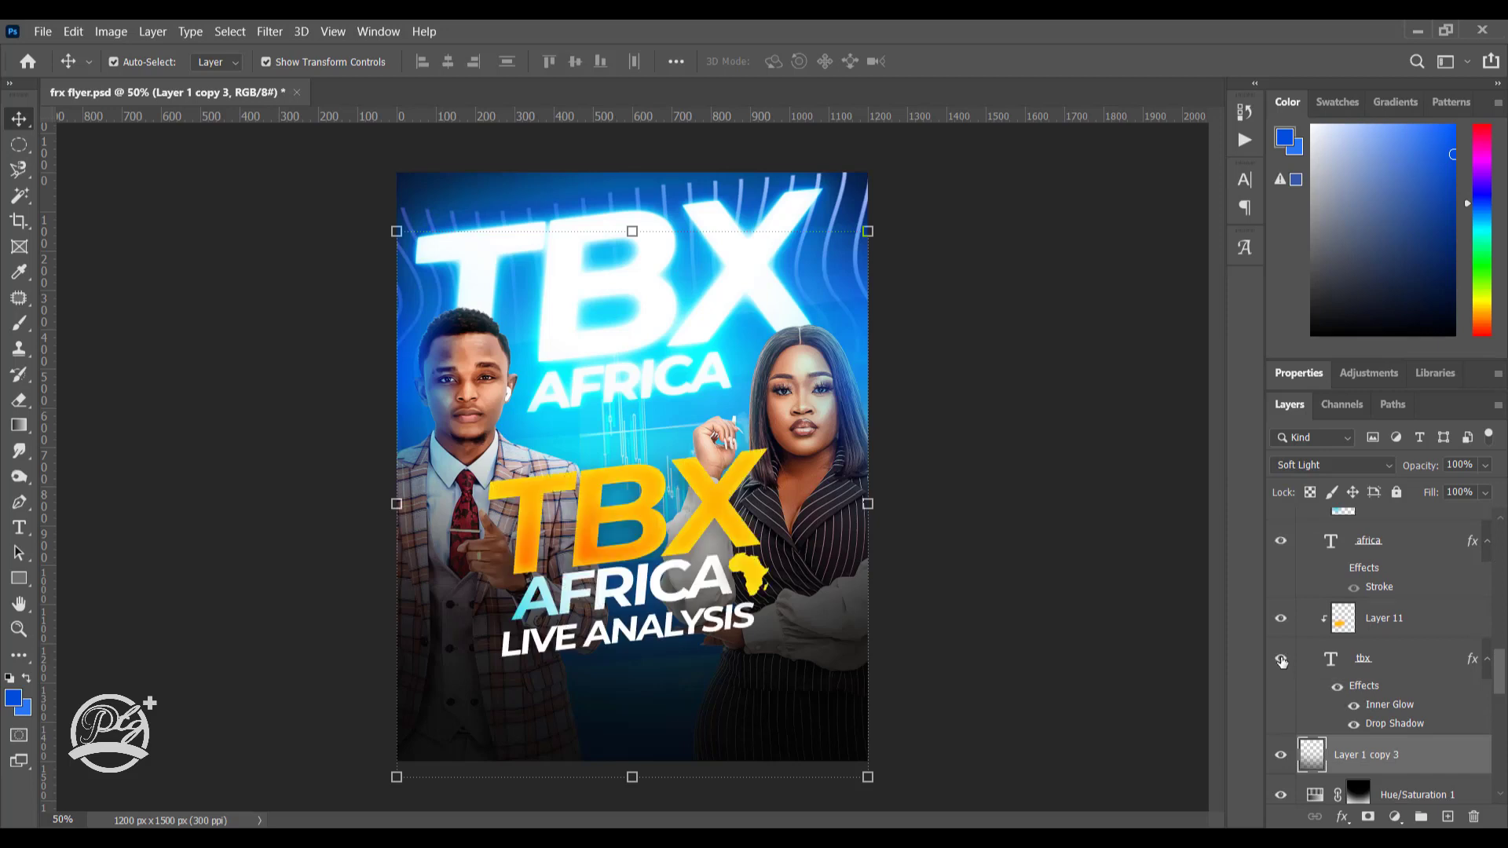
# Step: Hide Layer 10 and Layer 9 with one drag down the visibility column
pyautogui.scroll(1, 1285, 663)
pyautogui.scroll(1, 1291, 659)
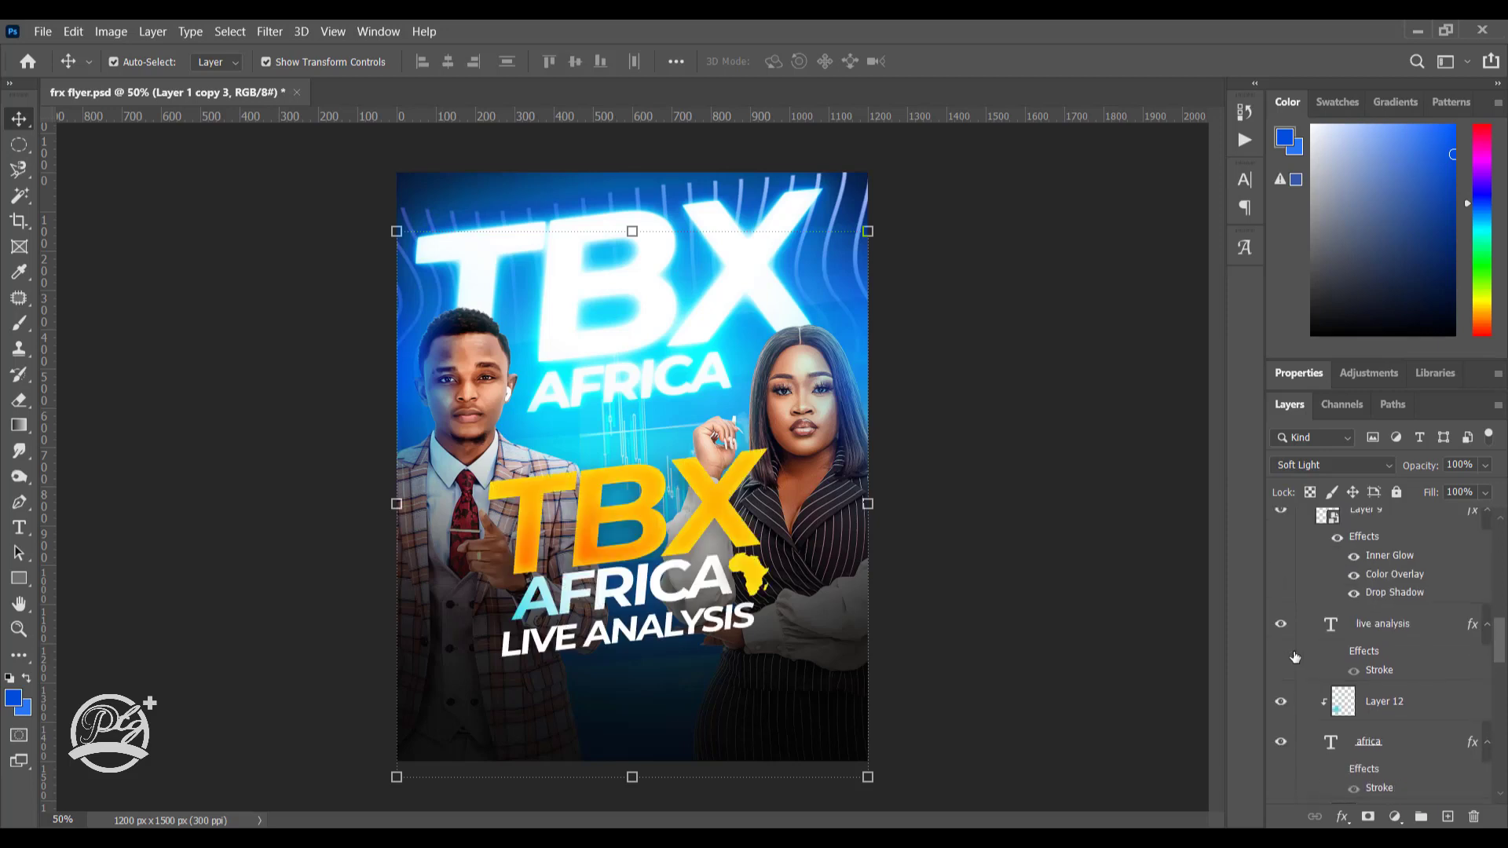
pyautogui.scroll(1, 1296, 652)
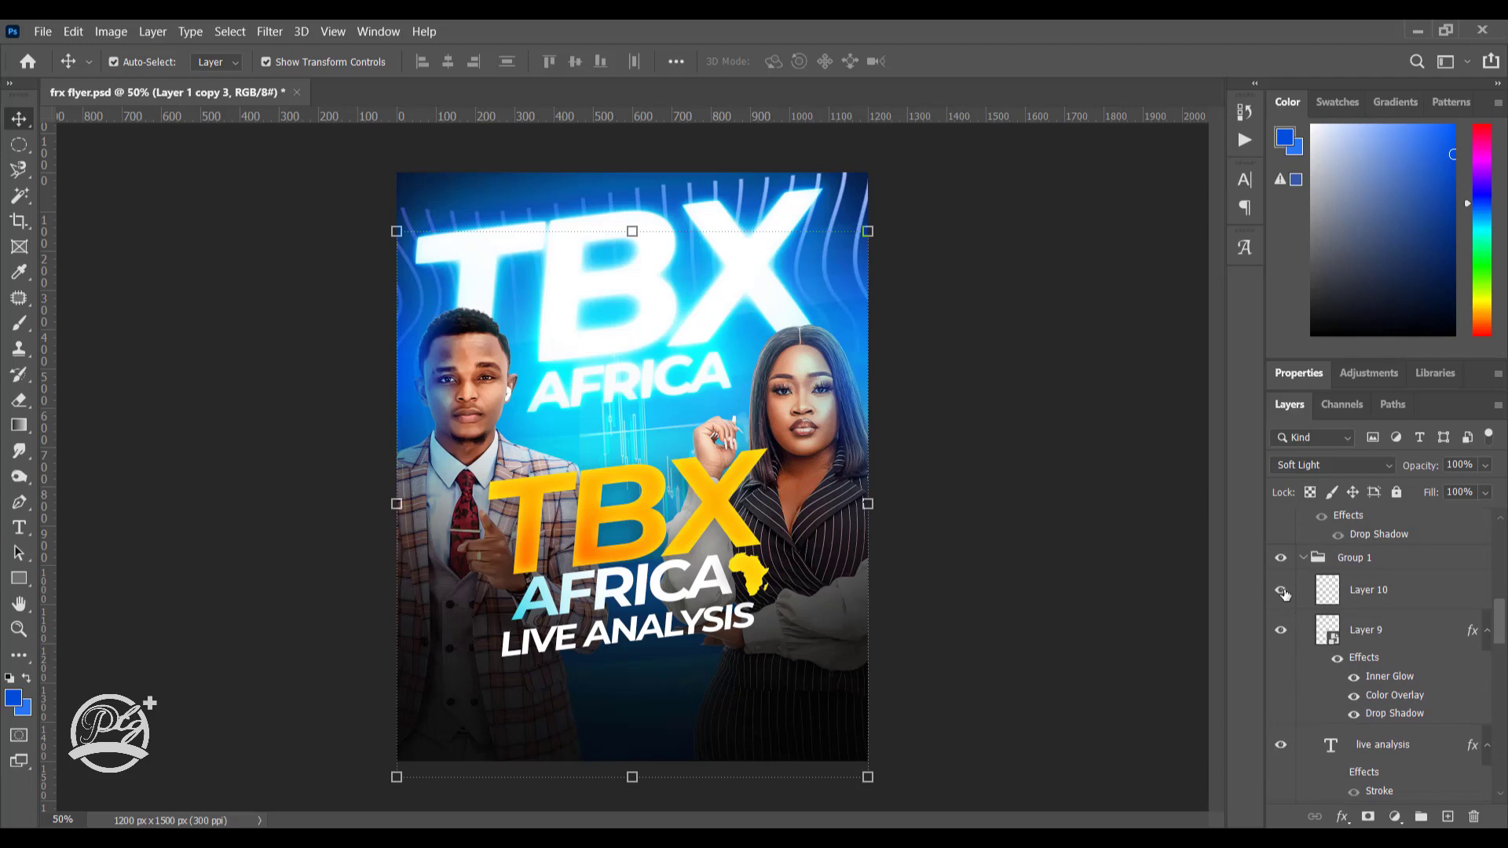
pyautogui.moveTo(1285, 594); pyautogui.dragTo(1283, 632)
# Step: Check the LIVE ANALYSIS, AFRICA and TBX layers by toggling their visibility and TBX's gradient overlay
pyautogui.scroll(-1, 1296, 683)
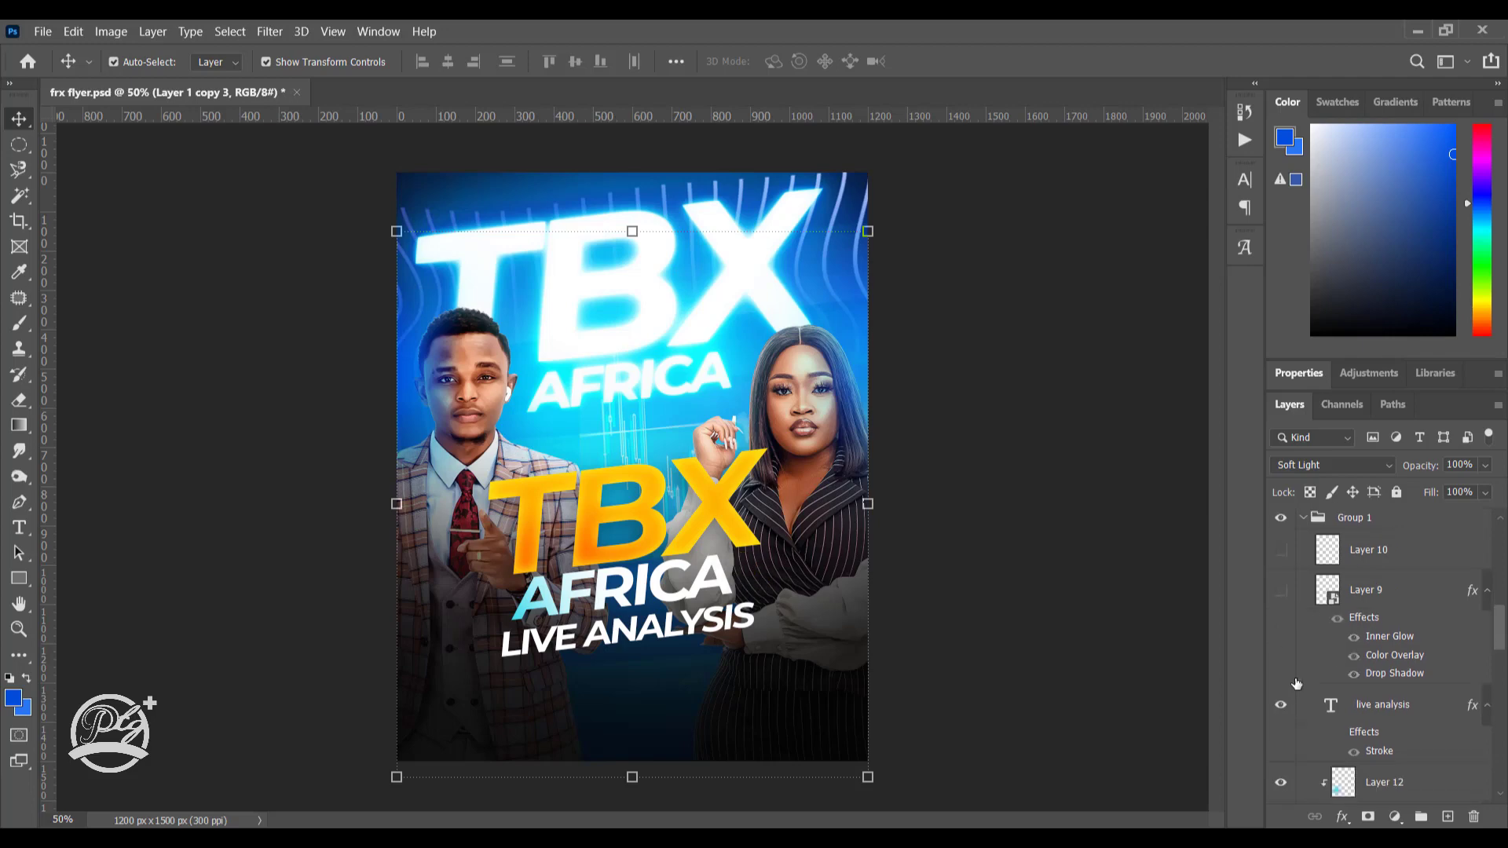
pyautogui.click(1281, 704)
pyautogui.scroll(-1, 1288, 706)
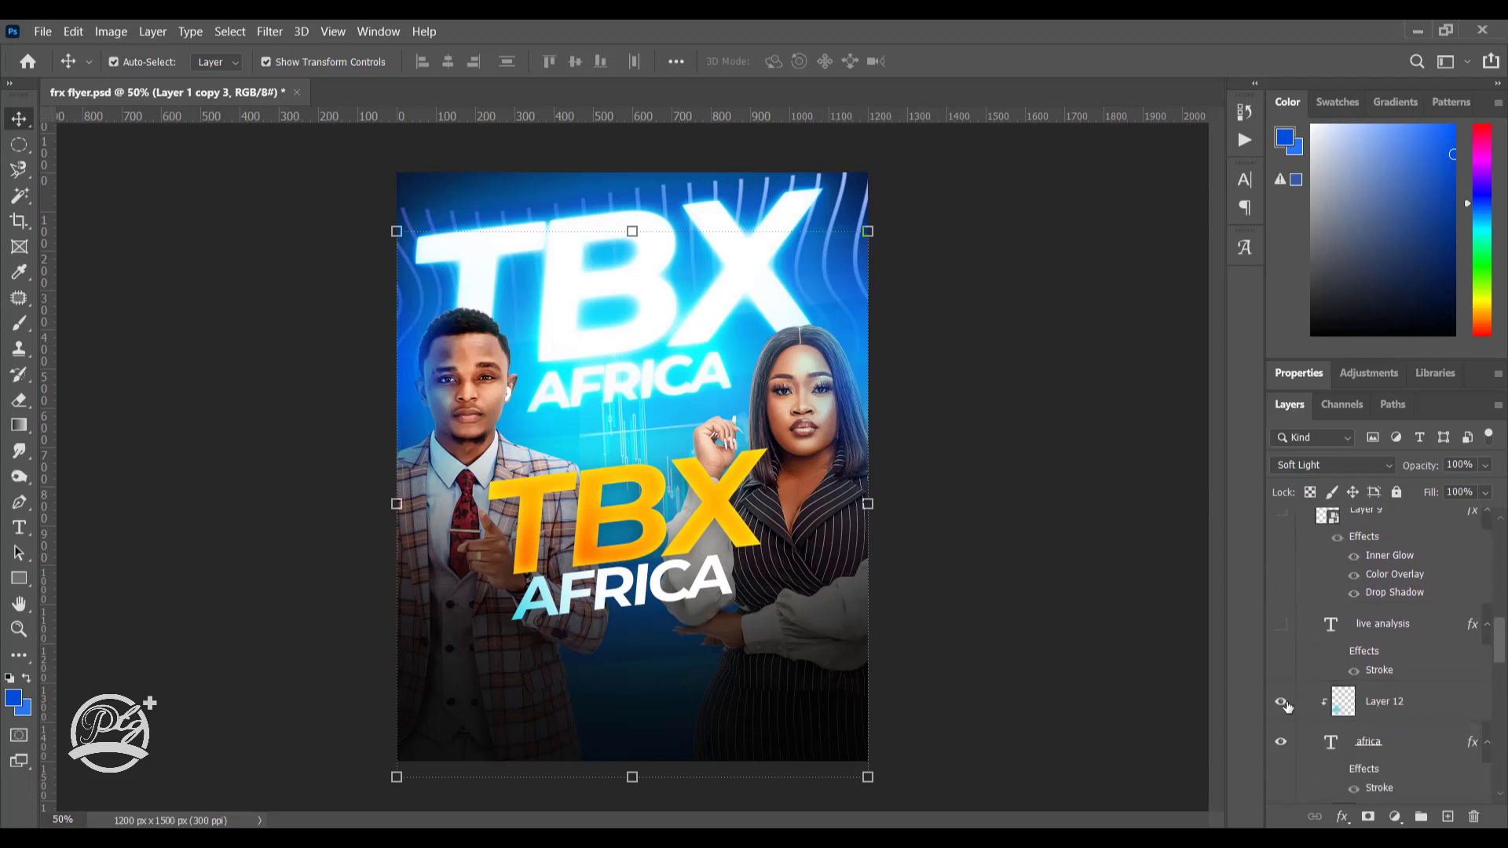
pyautogui.click(1281, 702)
pyautogui.scroll(-1, 1294, 720)
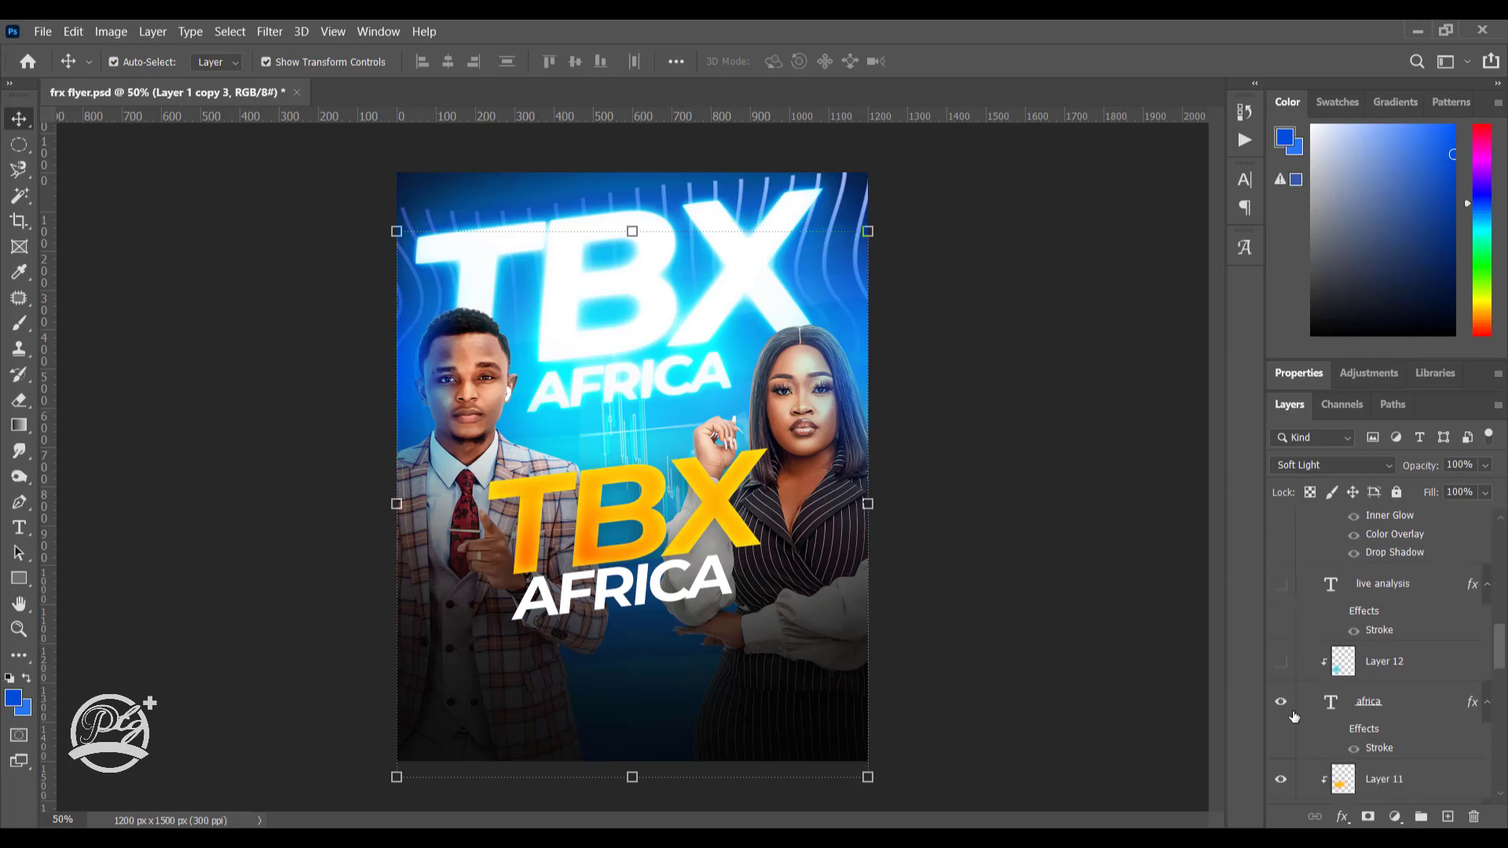
pyautogui.click(1282, 703)
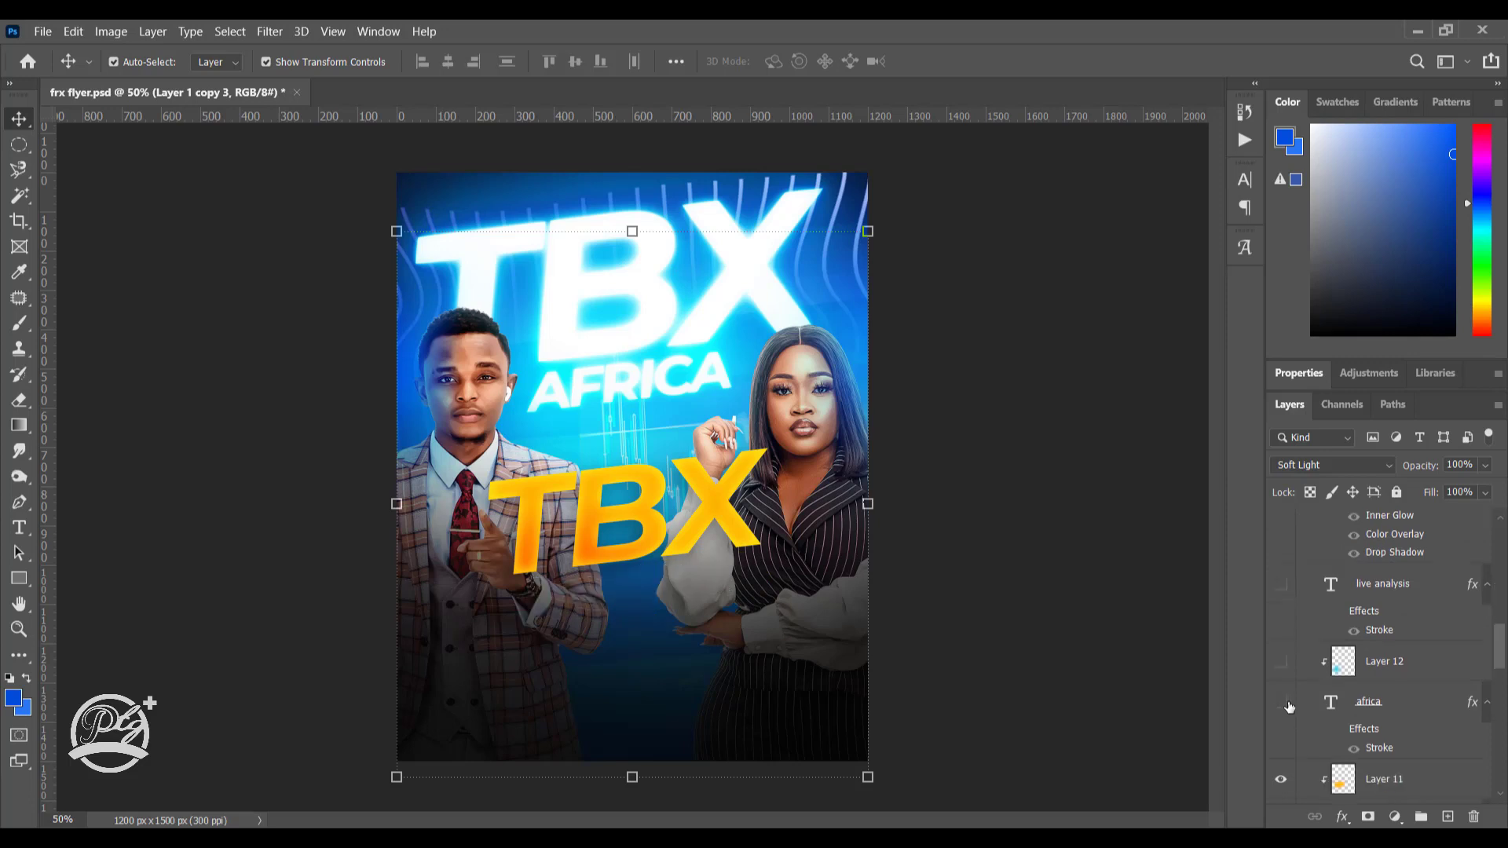
pyautogui.scroll(-2, 1289, 707)
pyautogui.scroll(-1, 1286, 705)
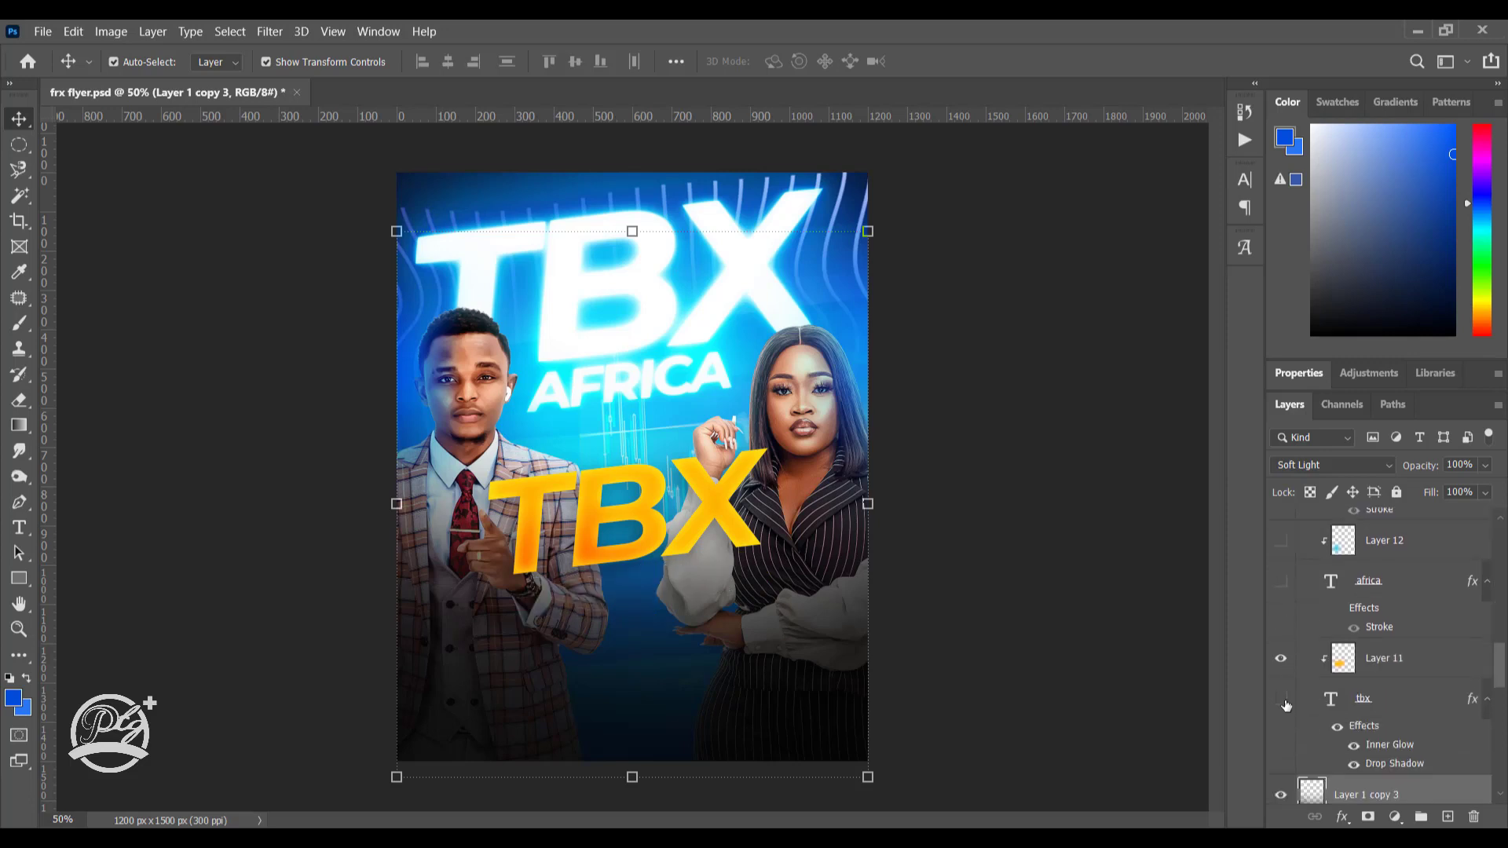
pyautogui.click(1284, 699)
pyautogui.click(1284, 701)
pyautogui.click(1281, 661)
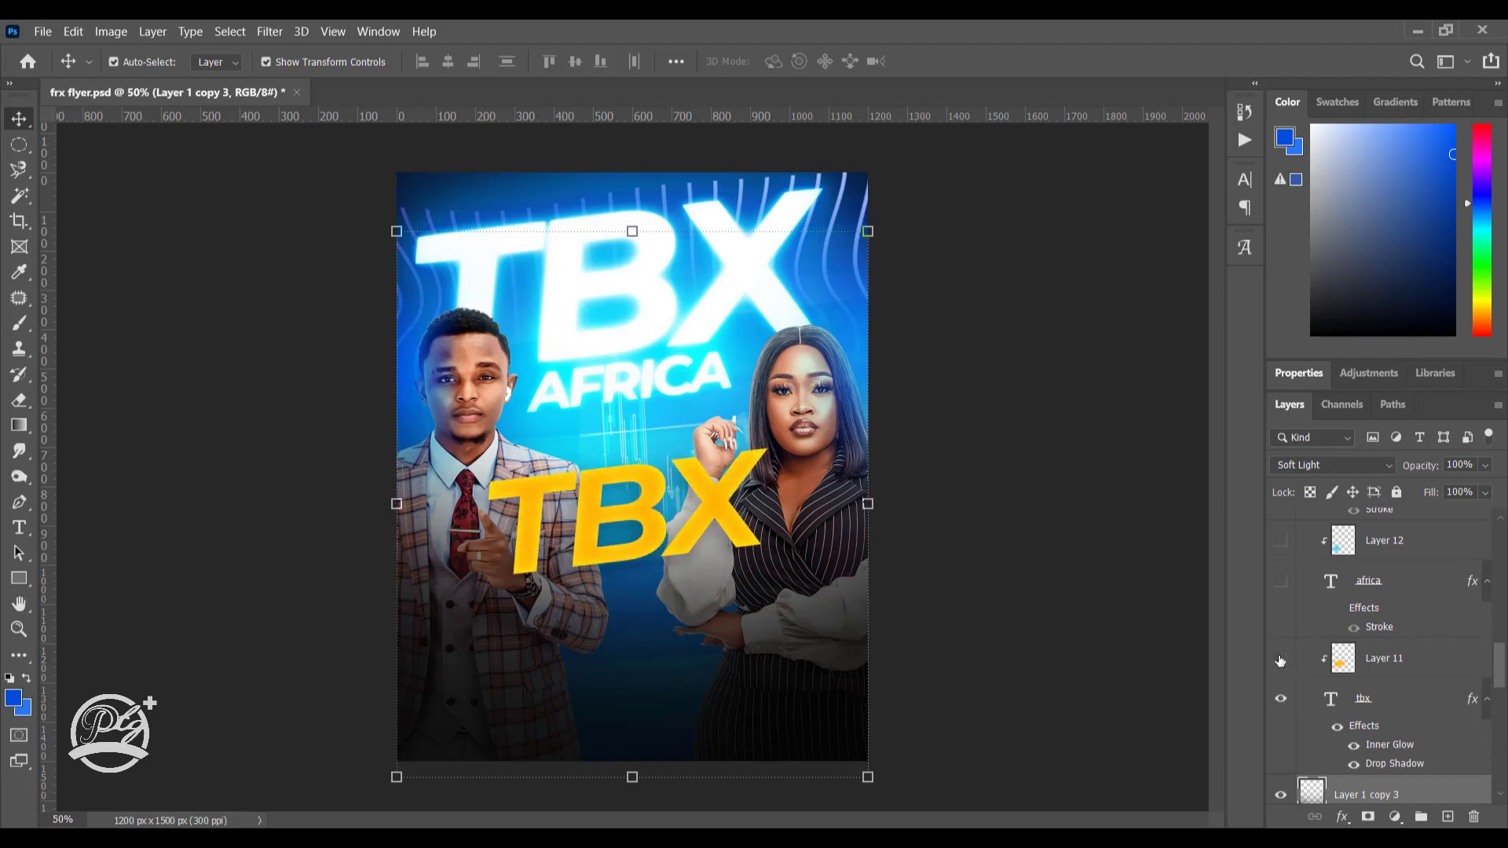
pyautogui.click(1280, 661)
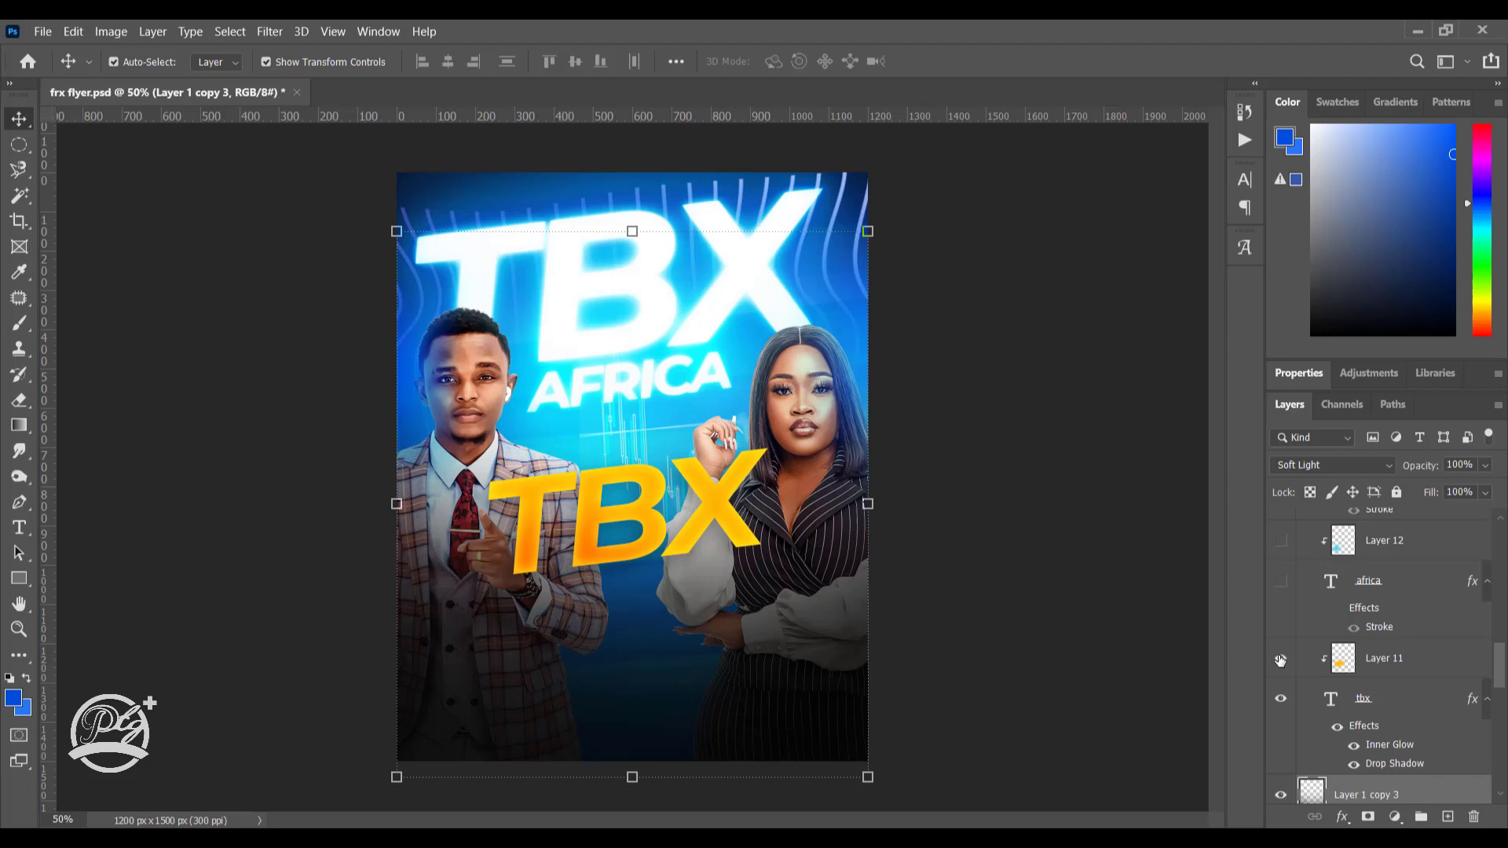
# Step: Give the TBX title Inner Glow and Drop Shadow effects with its orange gradient overlay shown
pyautogui.click(1363, 667)
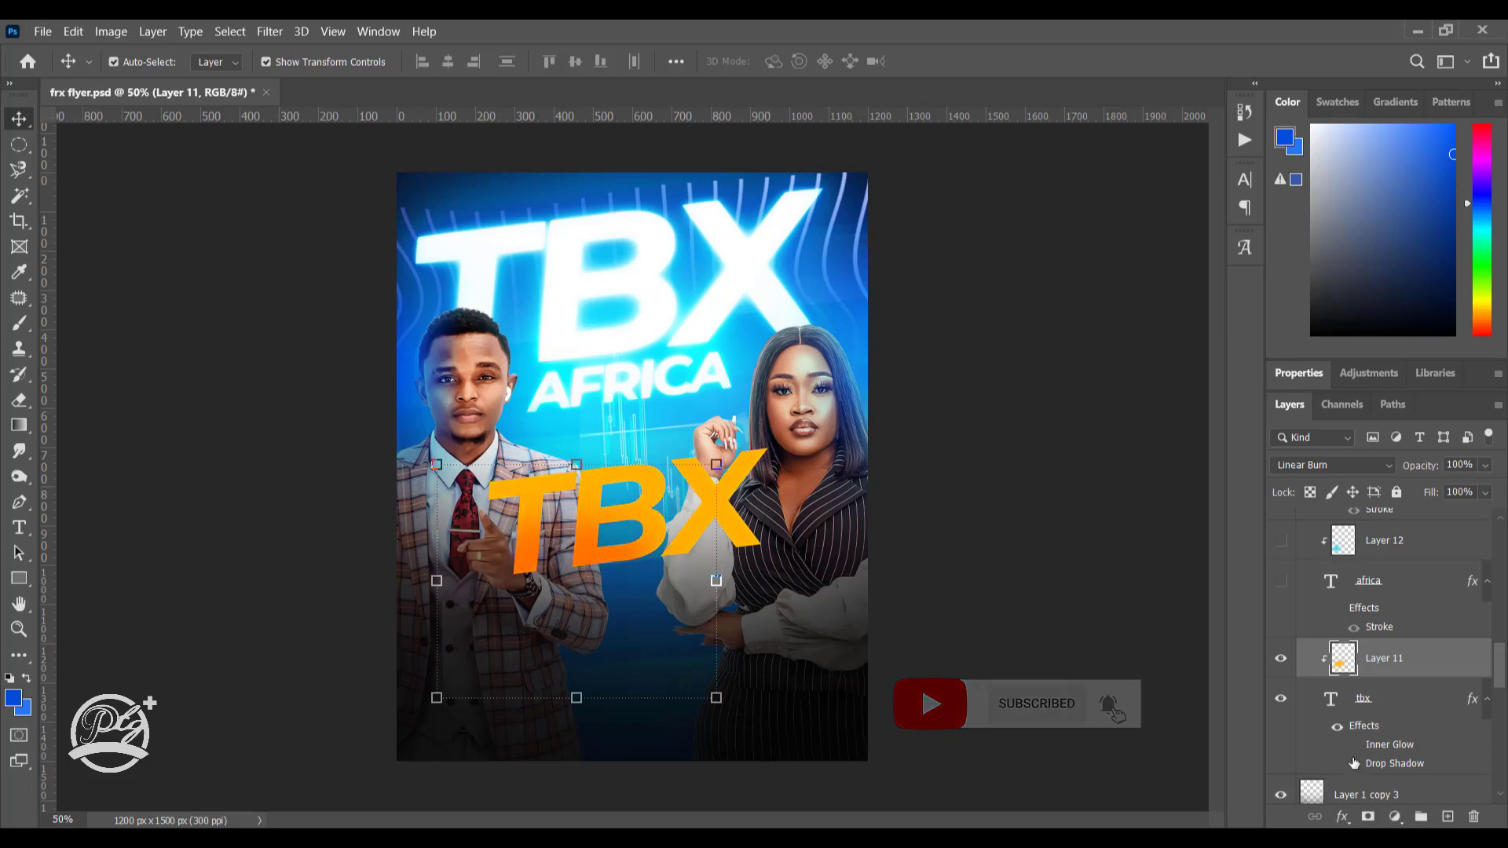
pyautogui.click(1283, 660)
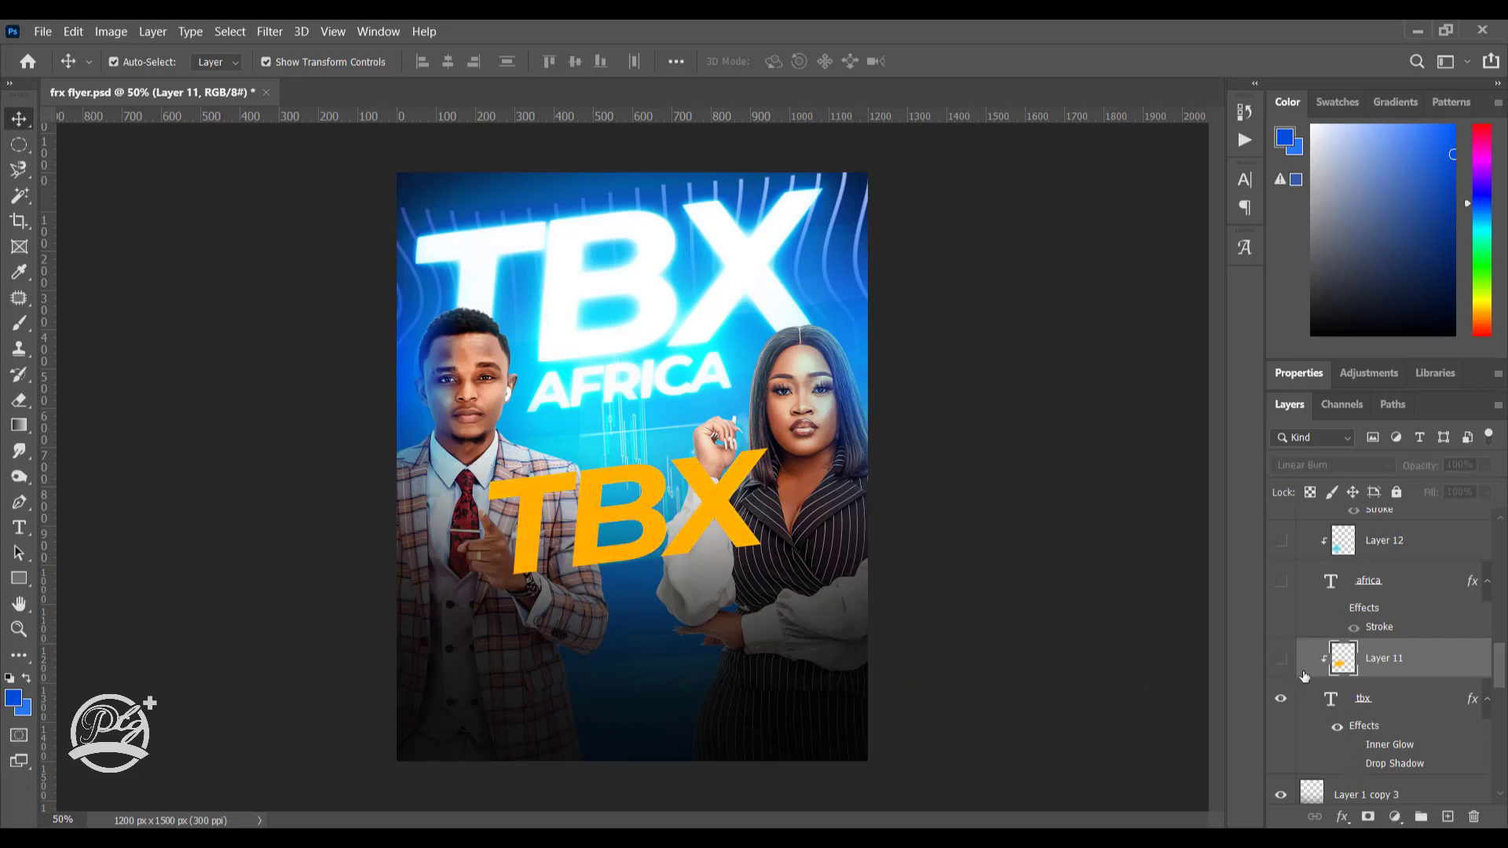
pyautogui.click(1356, 747)
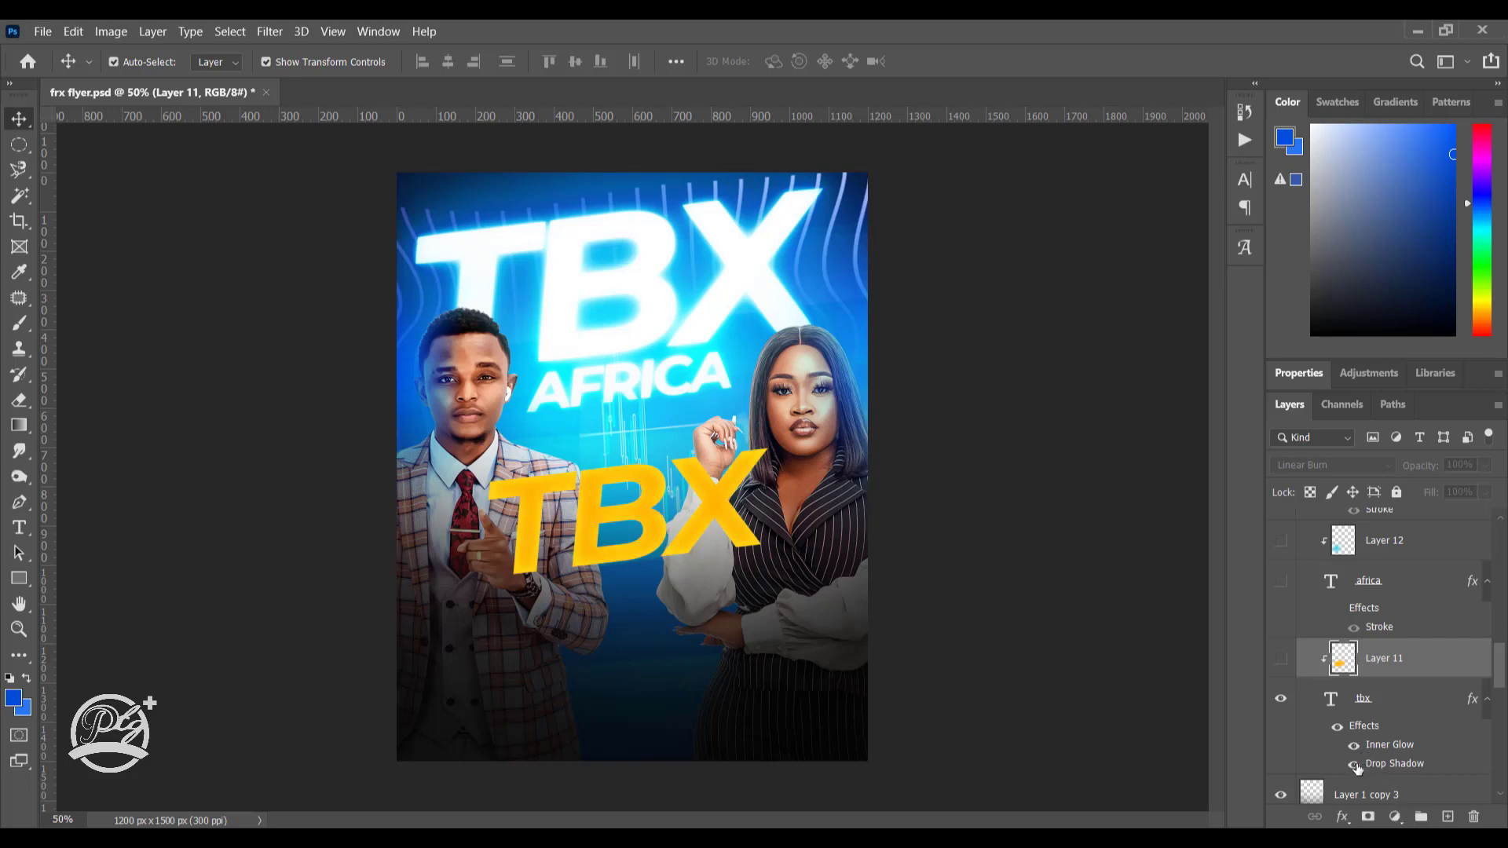
pyautogui.click(1354, 764)
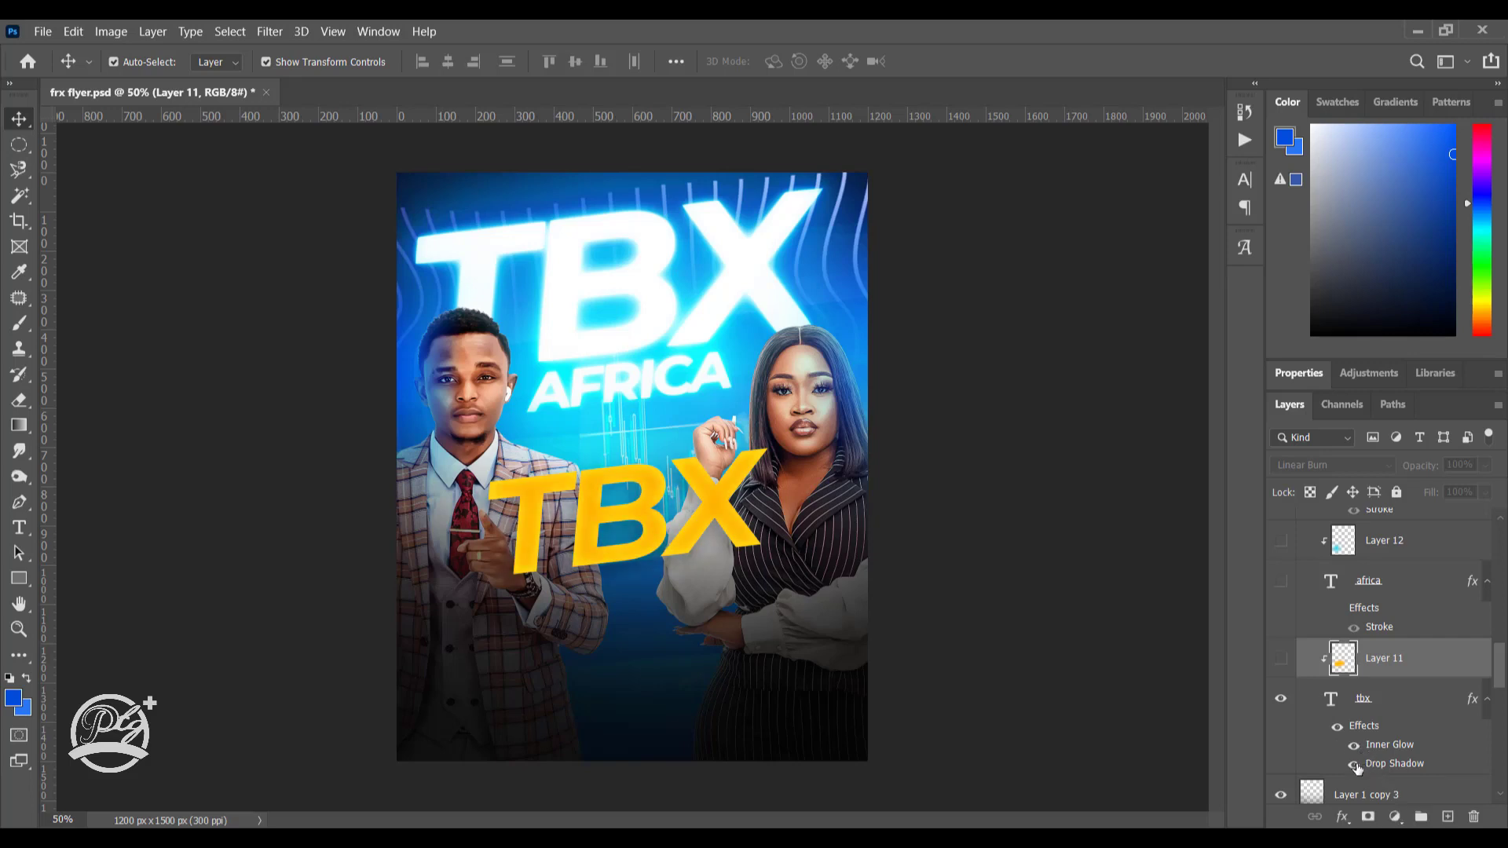
pyautogui.click(1280, 659)
# Step: Show the blue-gradient AFRICA text and the white LIVE ANALYSIS title beneath TBX
pyautogui.scroll(1, 1344, 633)
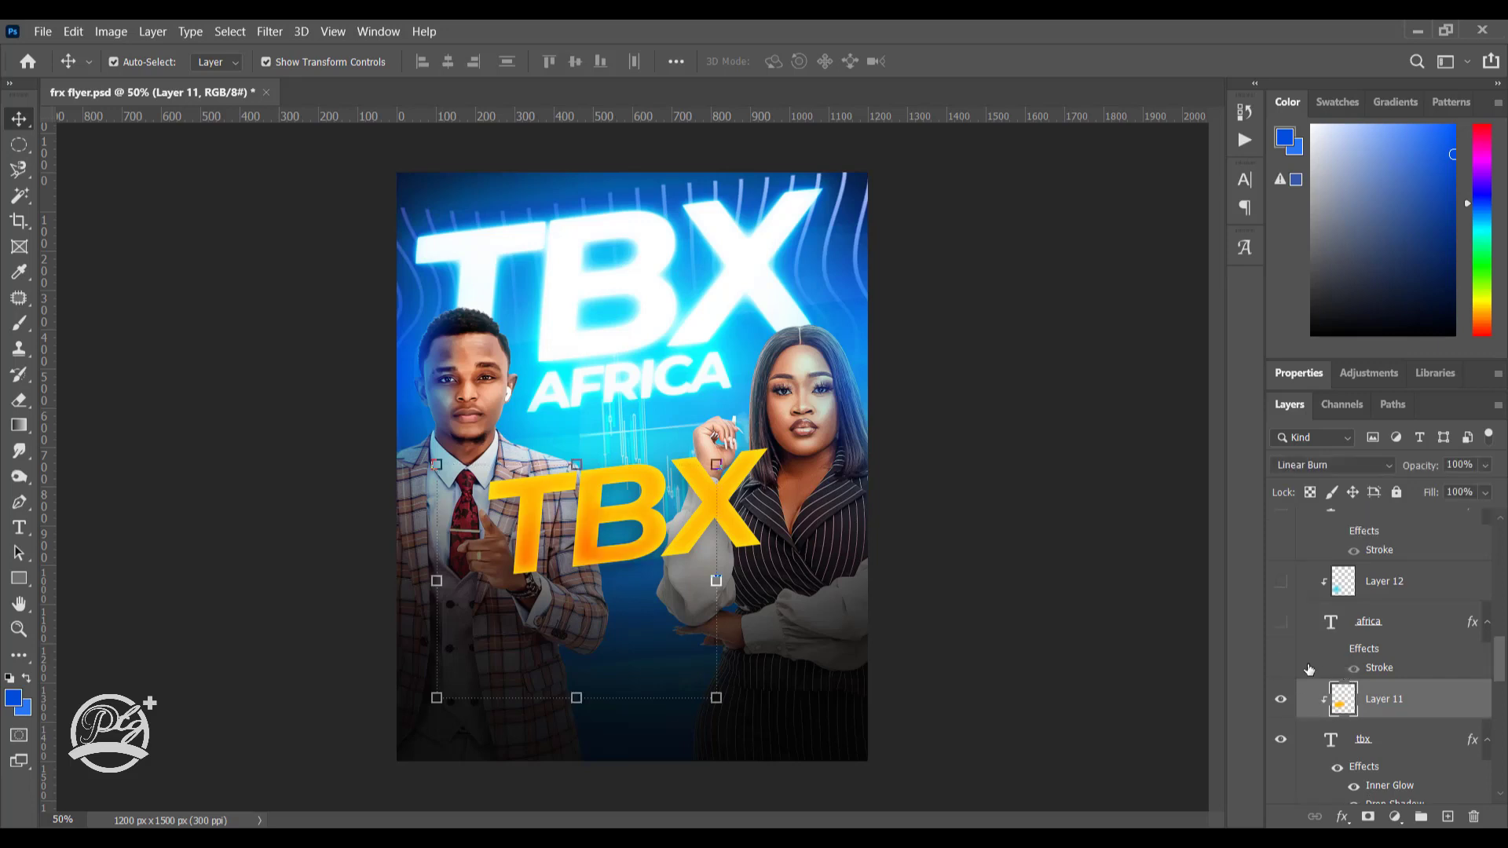
pyautogui.click(1280, 622)
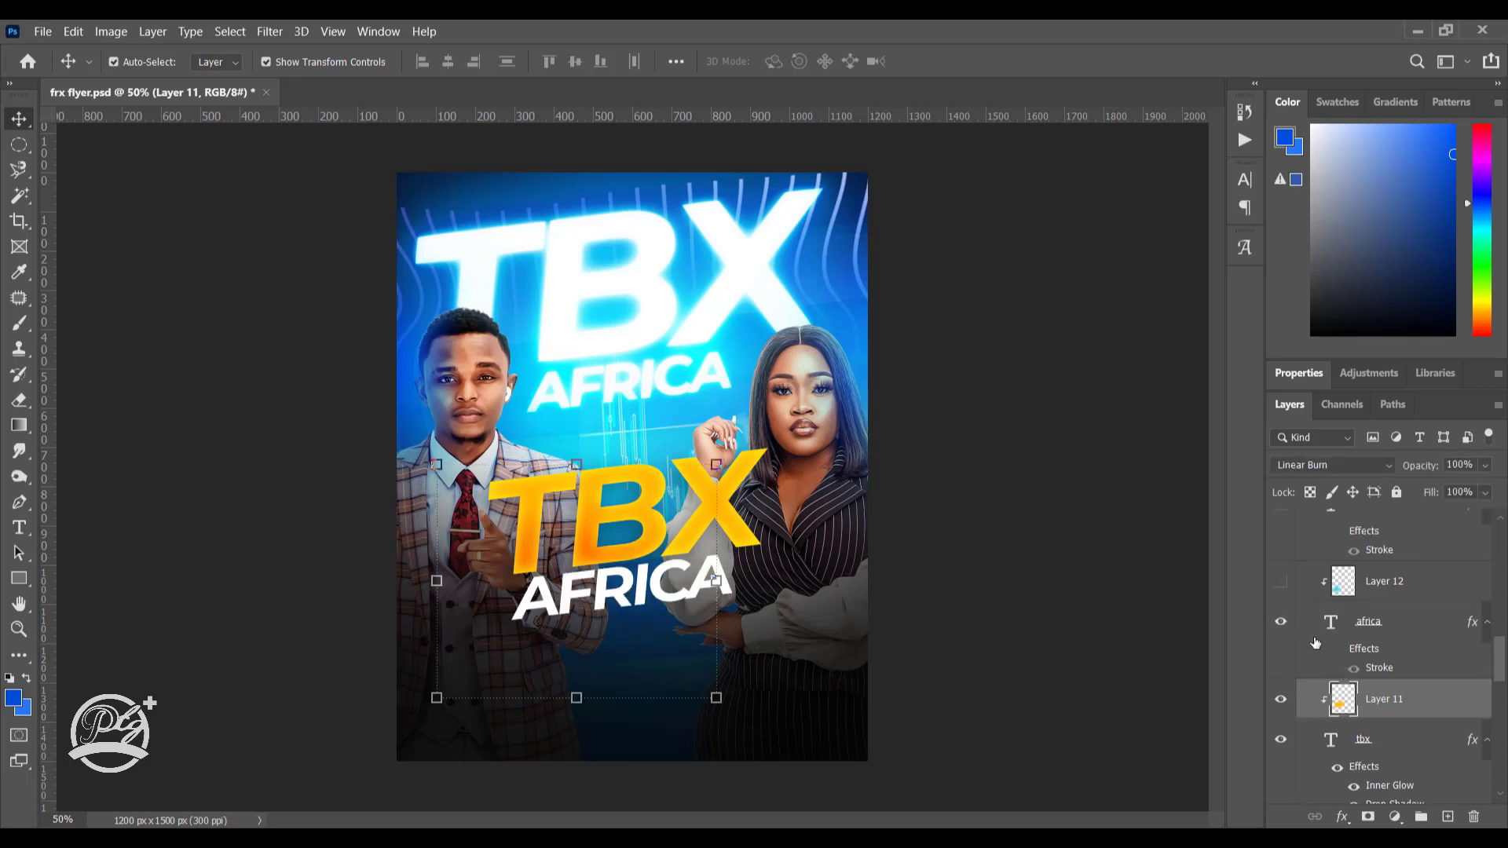
pyautogui.scroll(1, 1319, 646)
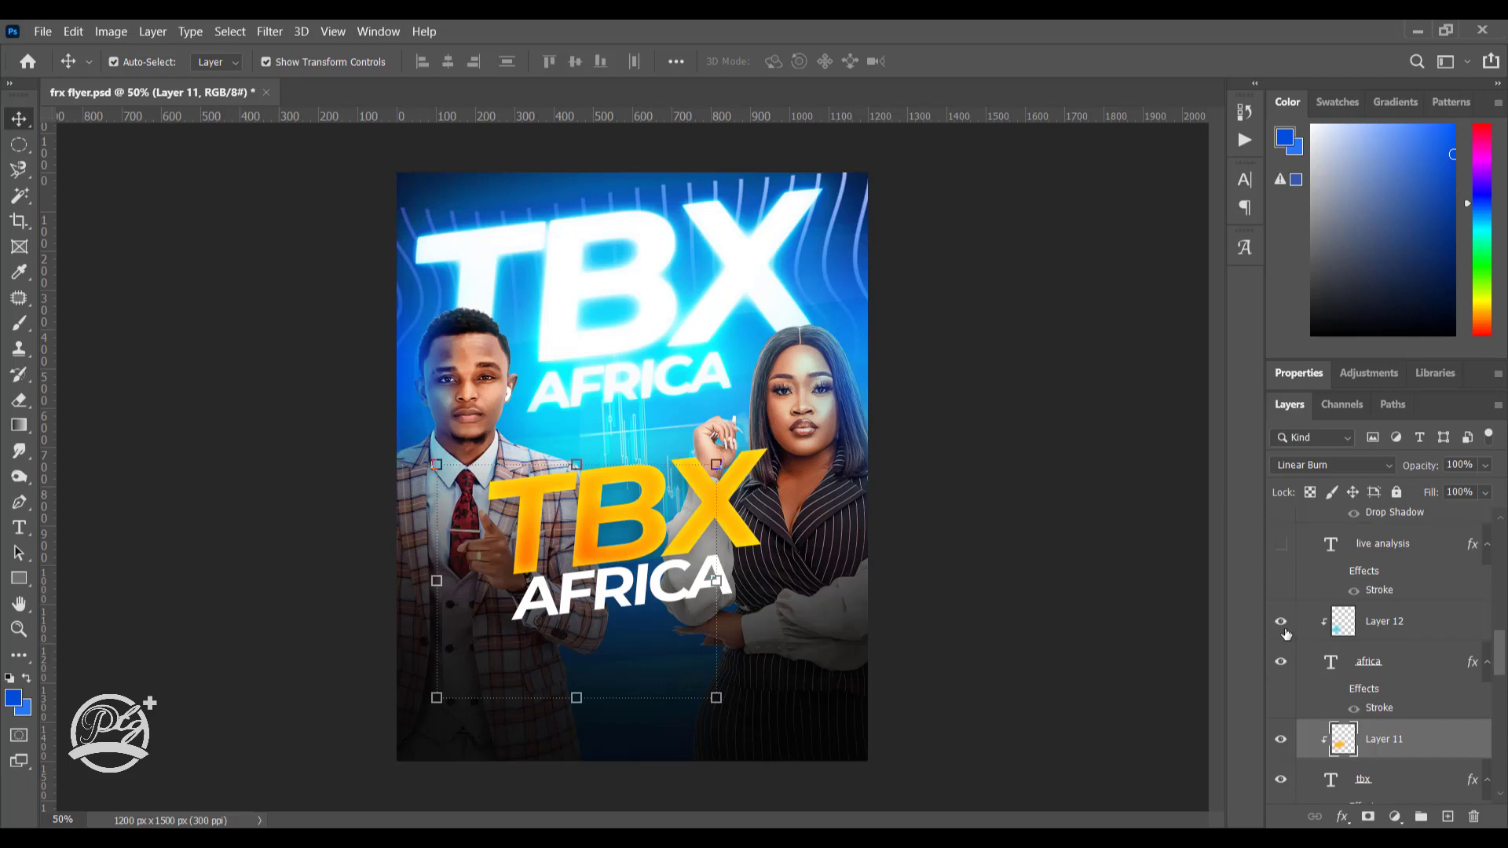
pyautogui.click(1342, 638)
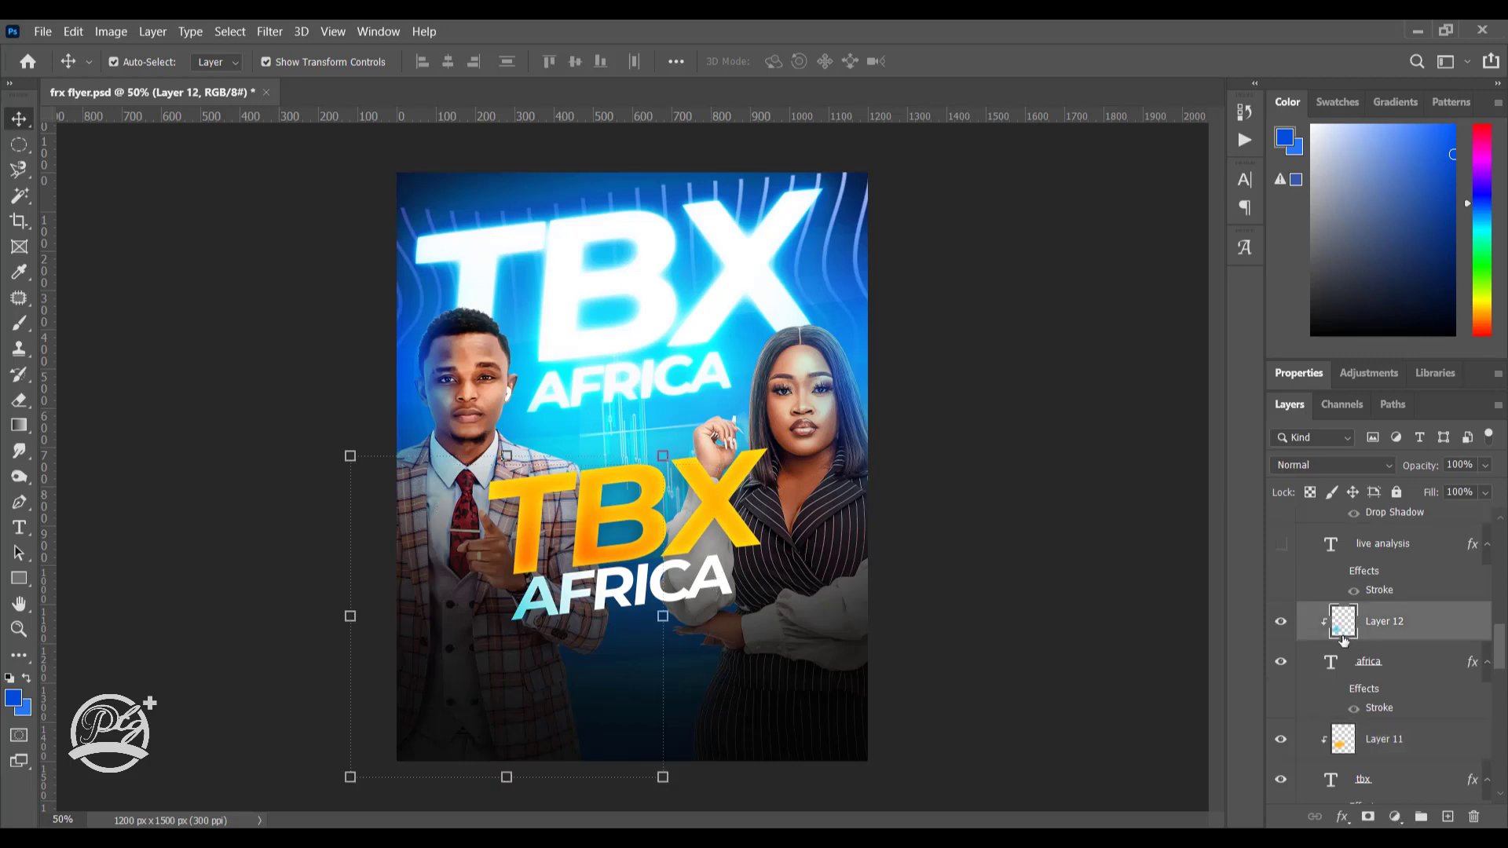
pyautogui.scroll(1, 1335, 628)
pyautogui.click(1282, 586)
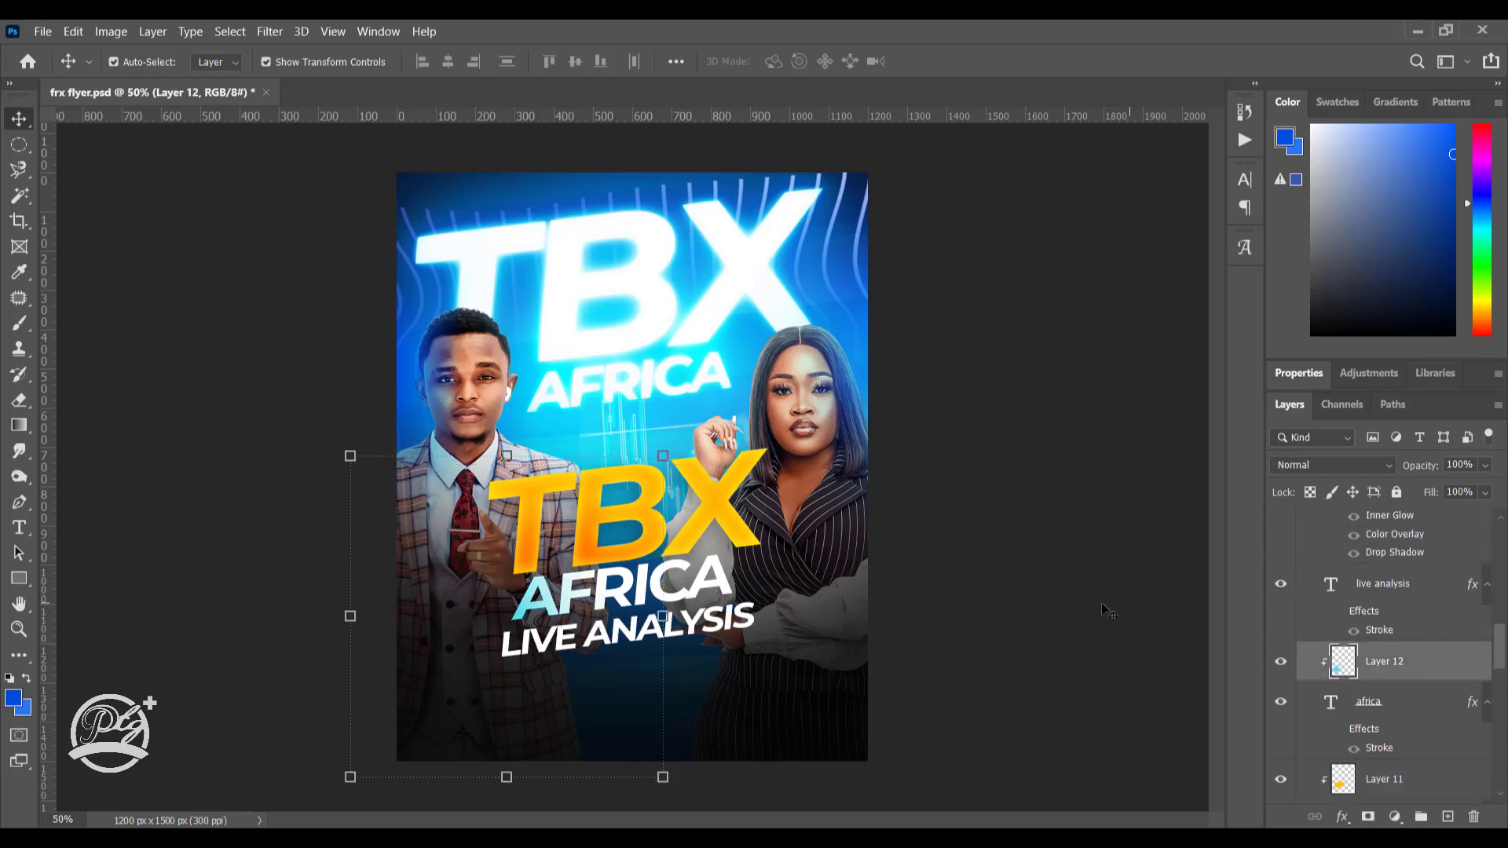
# Step: Show the yellow Africa map icon and colourful Africa graphic, collapsing Group 1
pyautogui.scroll(1, 1323, 594)
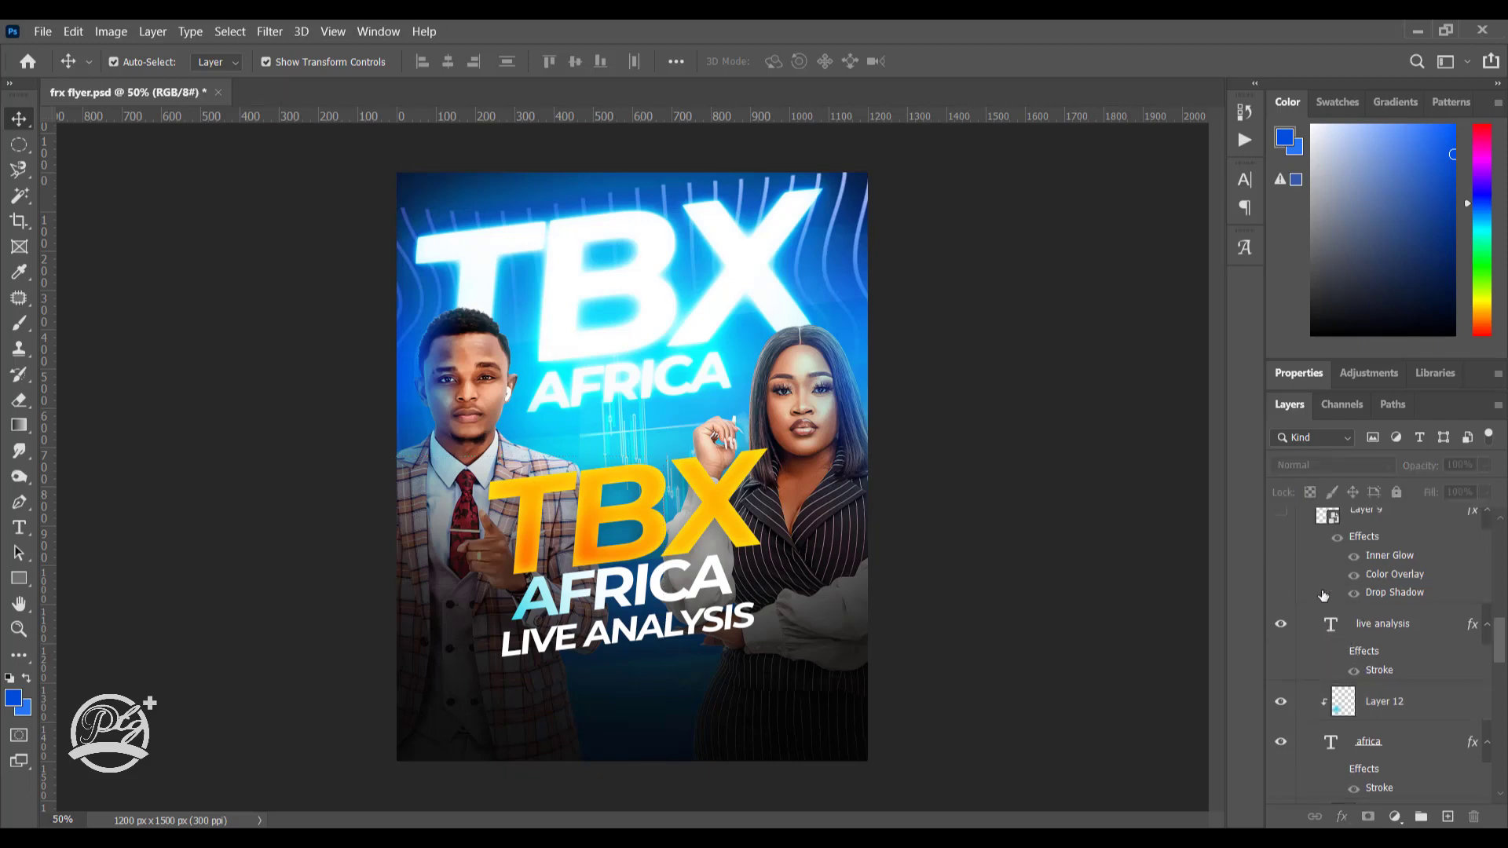
pyautogui.scroll(1, 1342, 631)
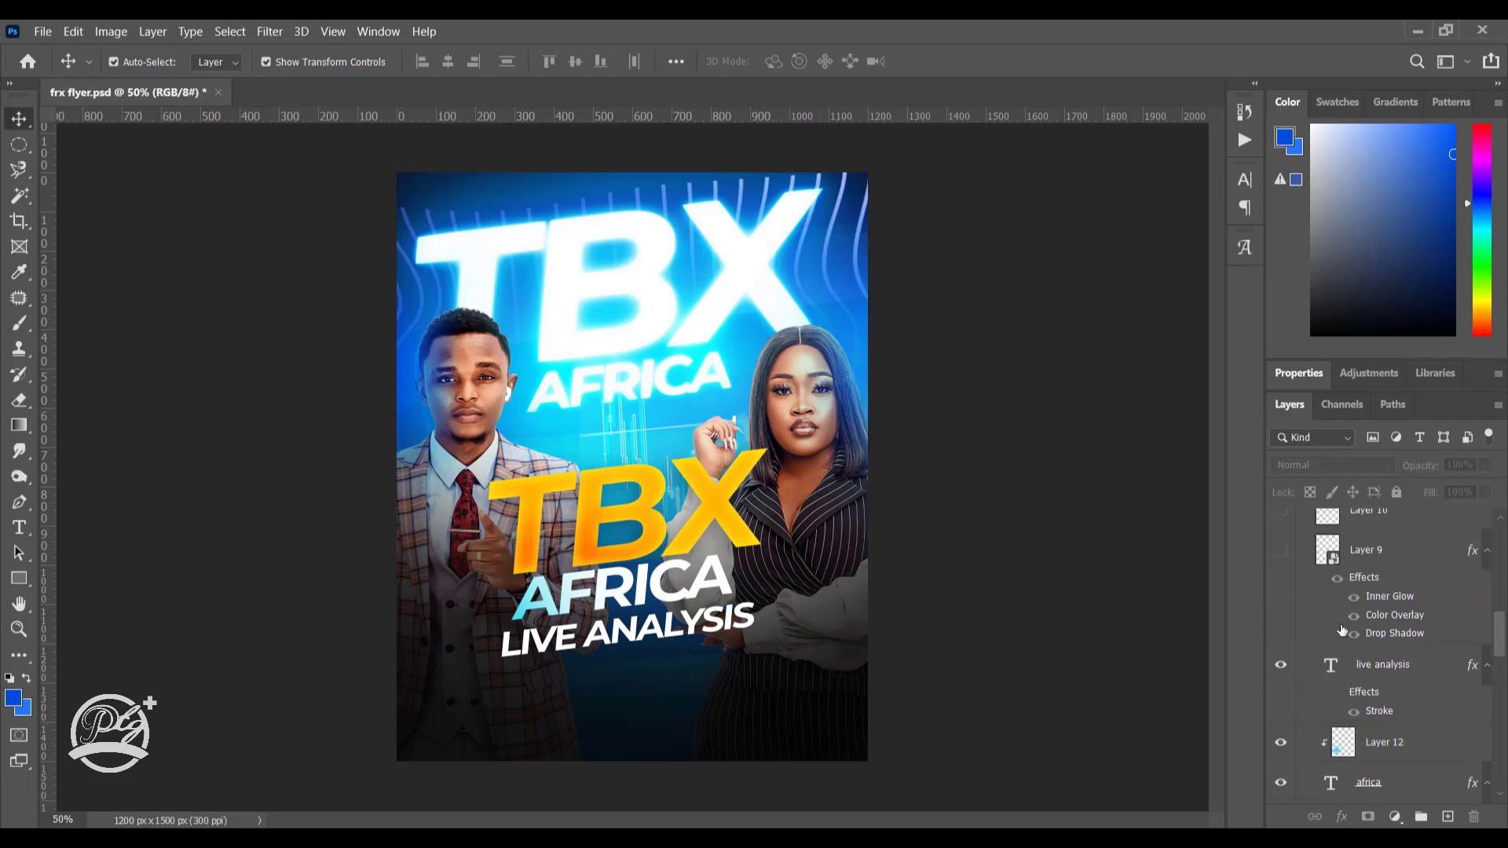
pyautogui.click(1281, 550)
pyautogui.scroll(1, 1287, 571)
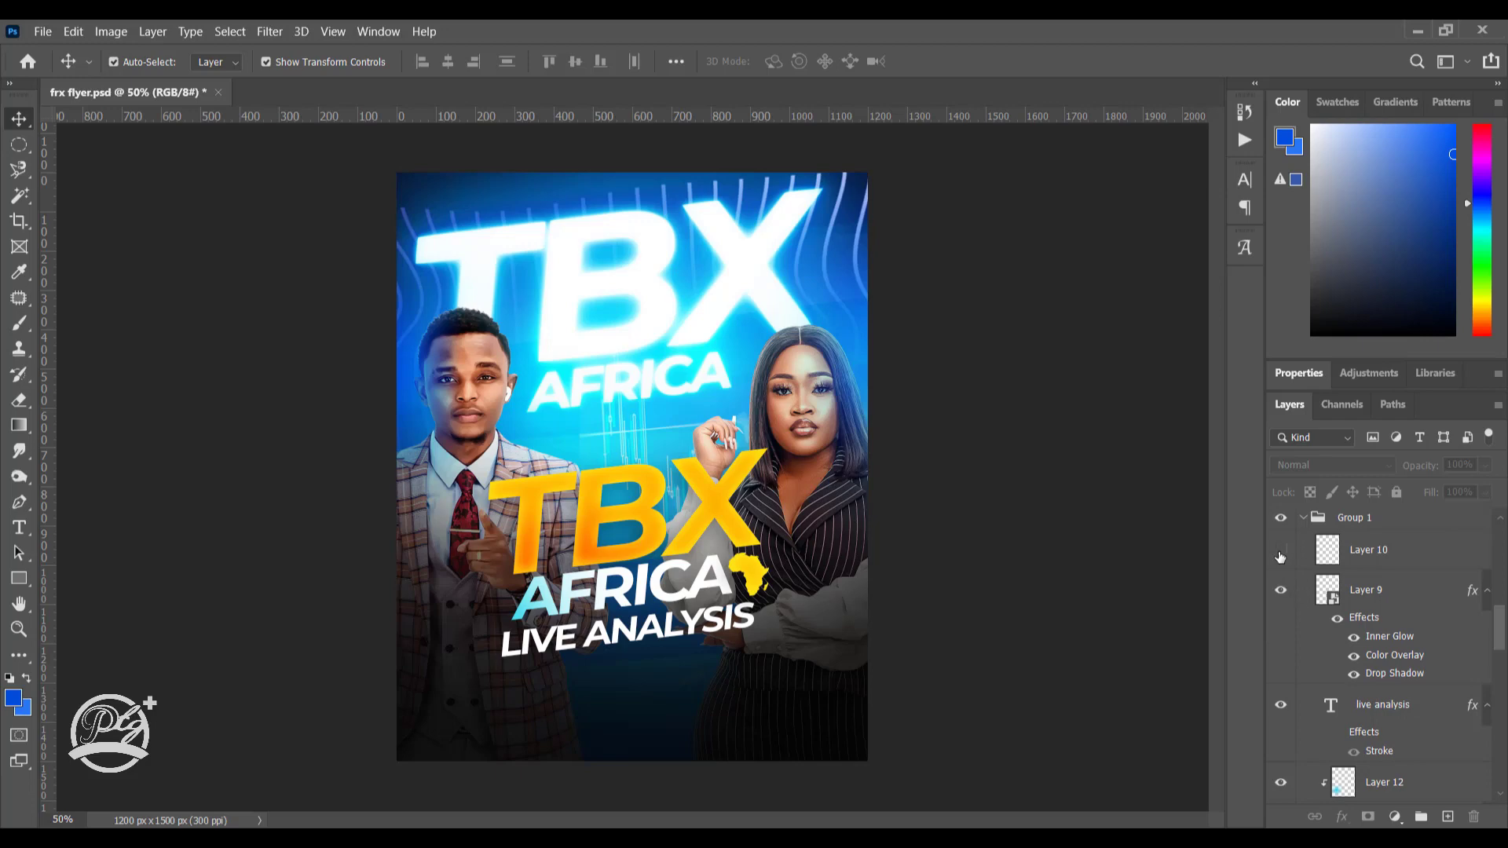
pyautogui.scroll(1, 1282, 558)
pyautogui.click(1302, 557)
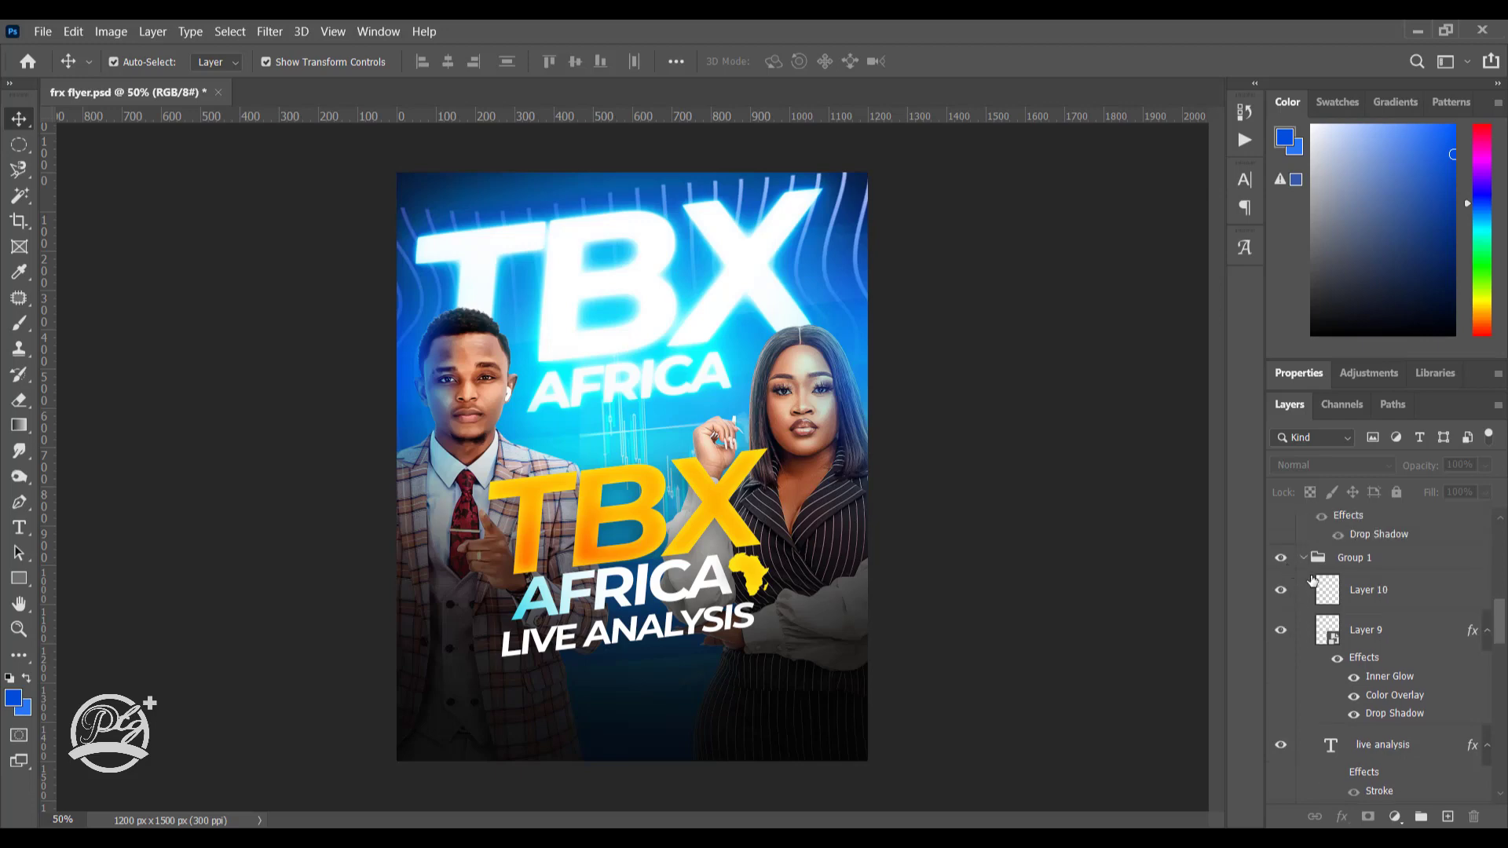
pyautogui.scroll(1, 1321, 586)
pyautogui.scroll(1, 1327, 604)
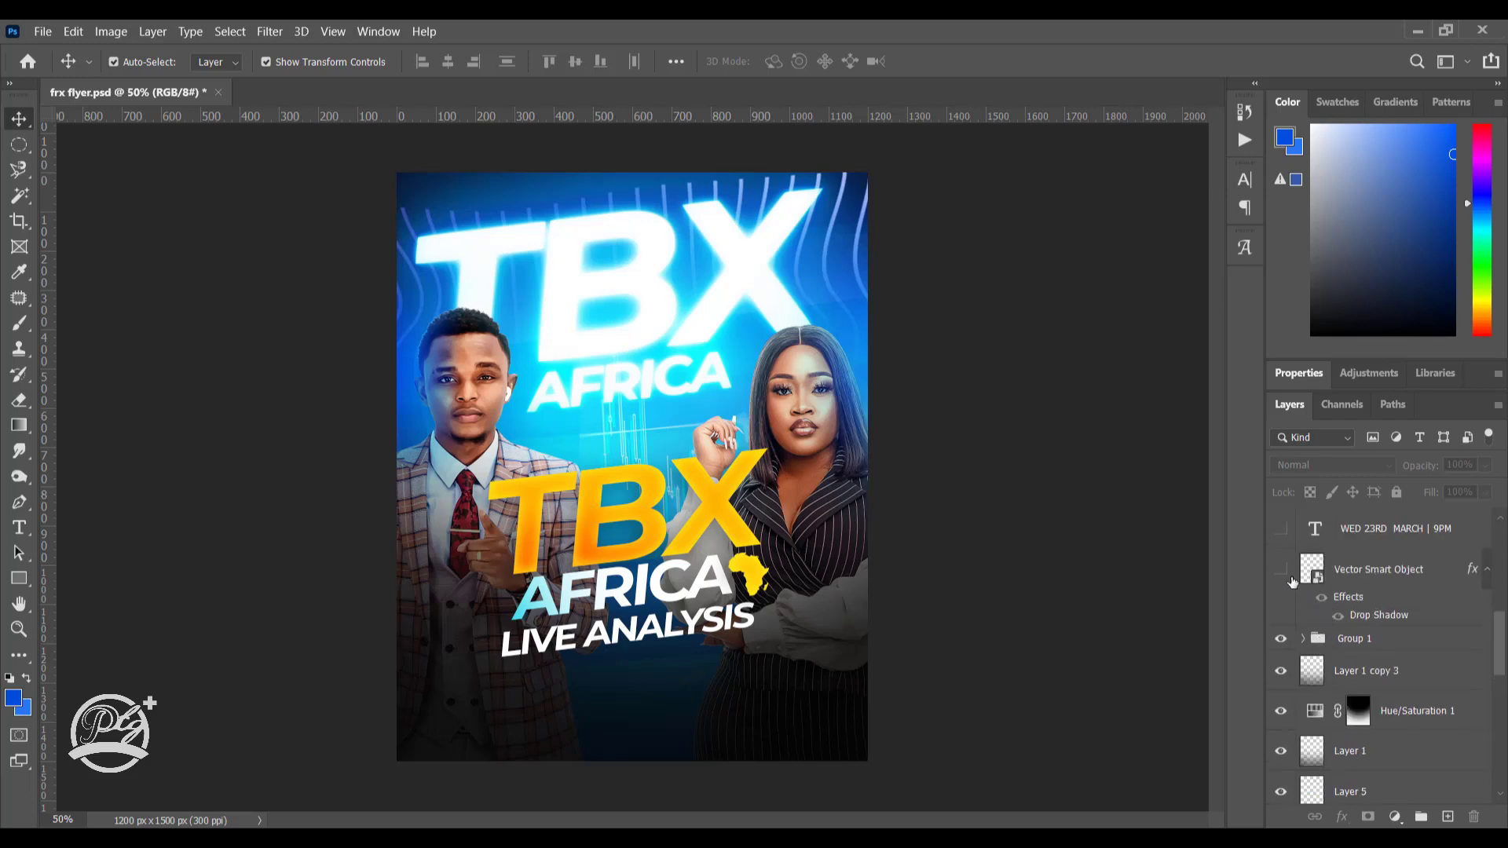
pyautogui.click(1281, 571)
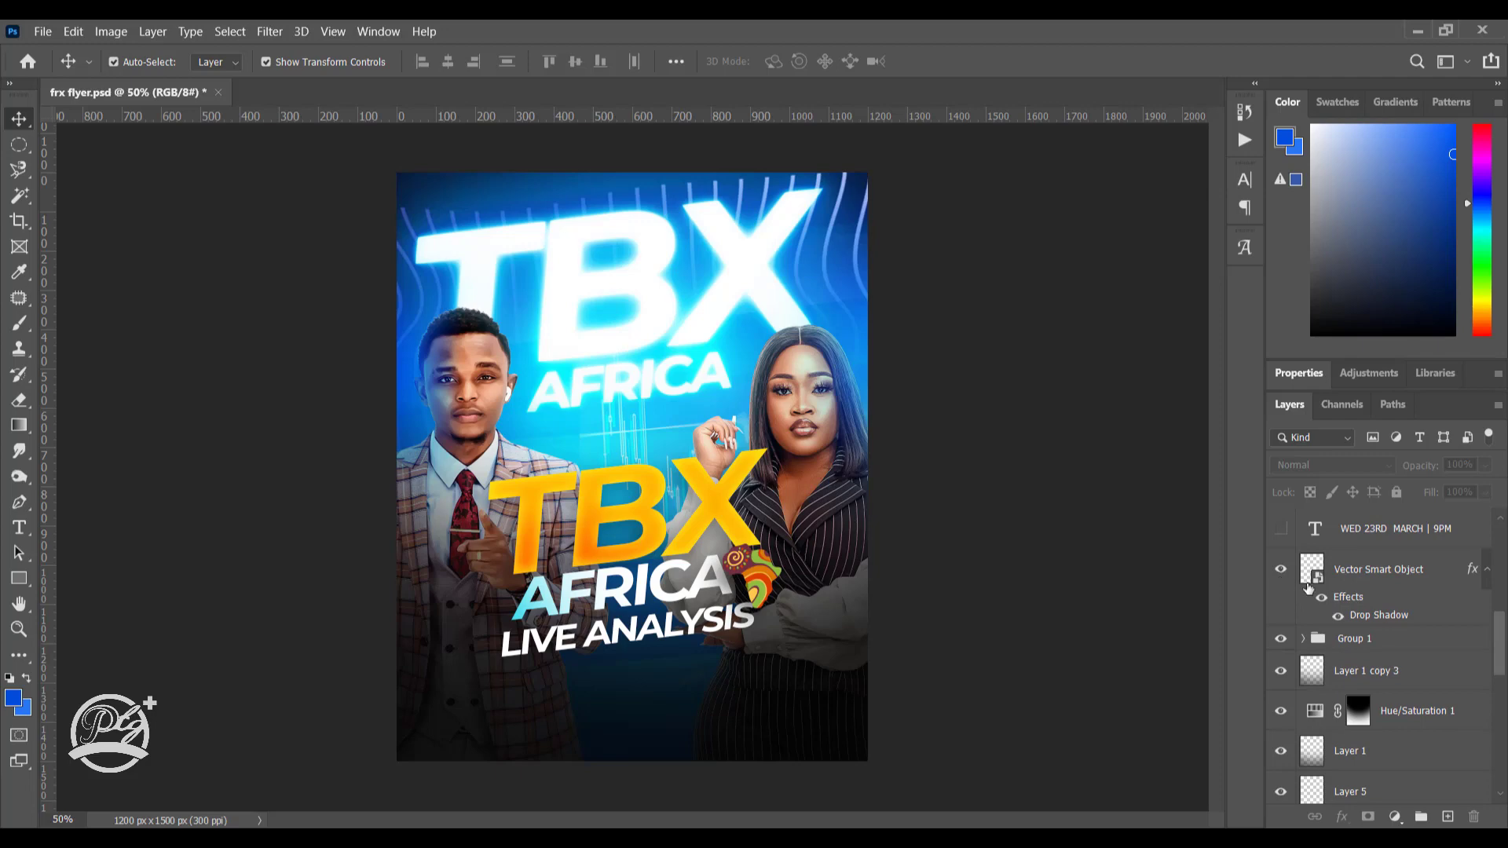
pyautogui.scroll(2, 1296, 620)
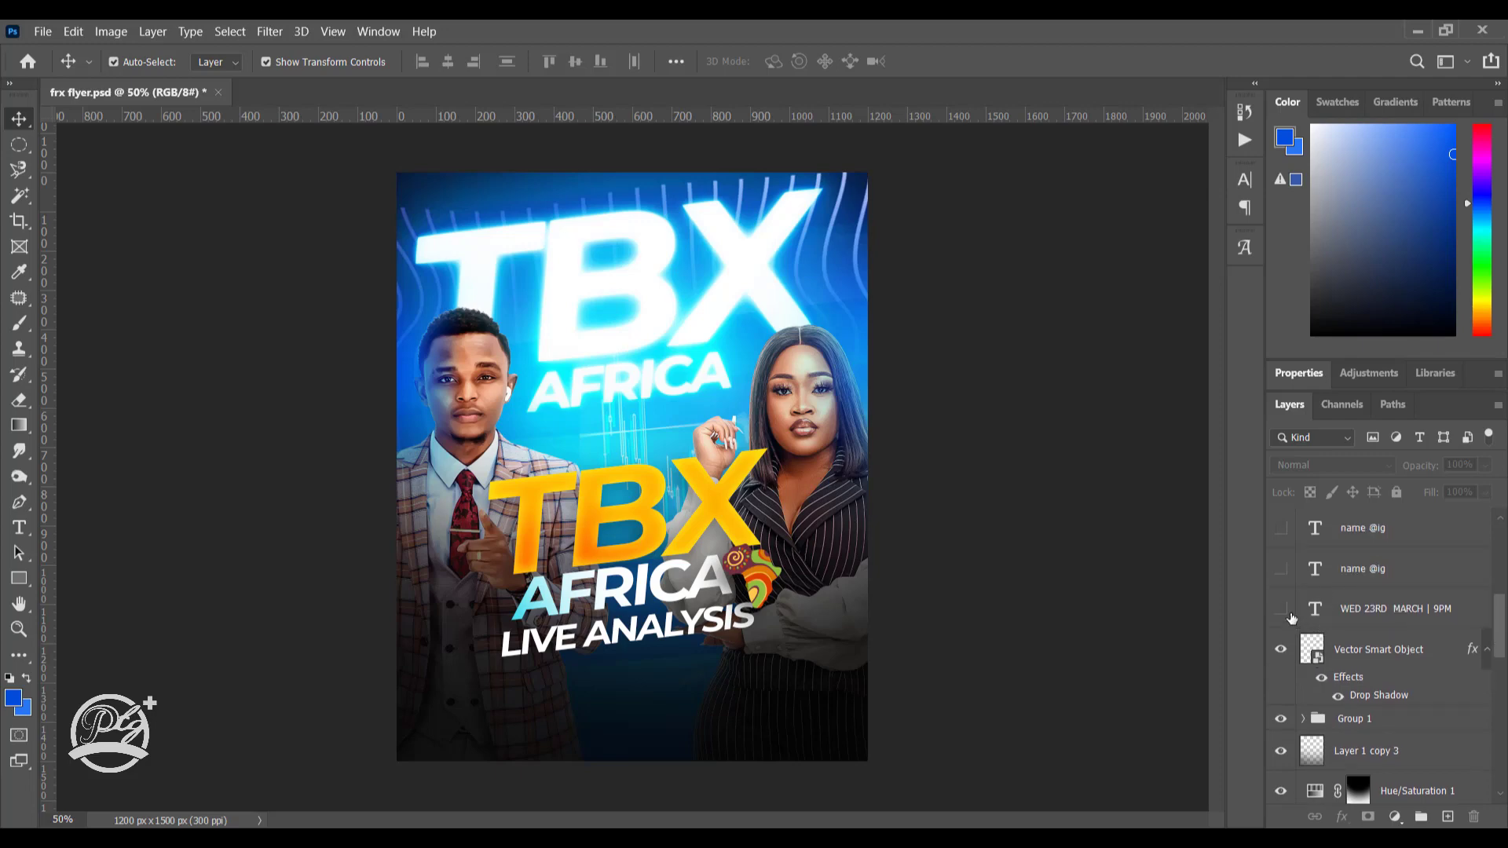
pyautogui.click(1282, 610)
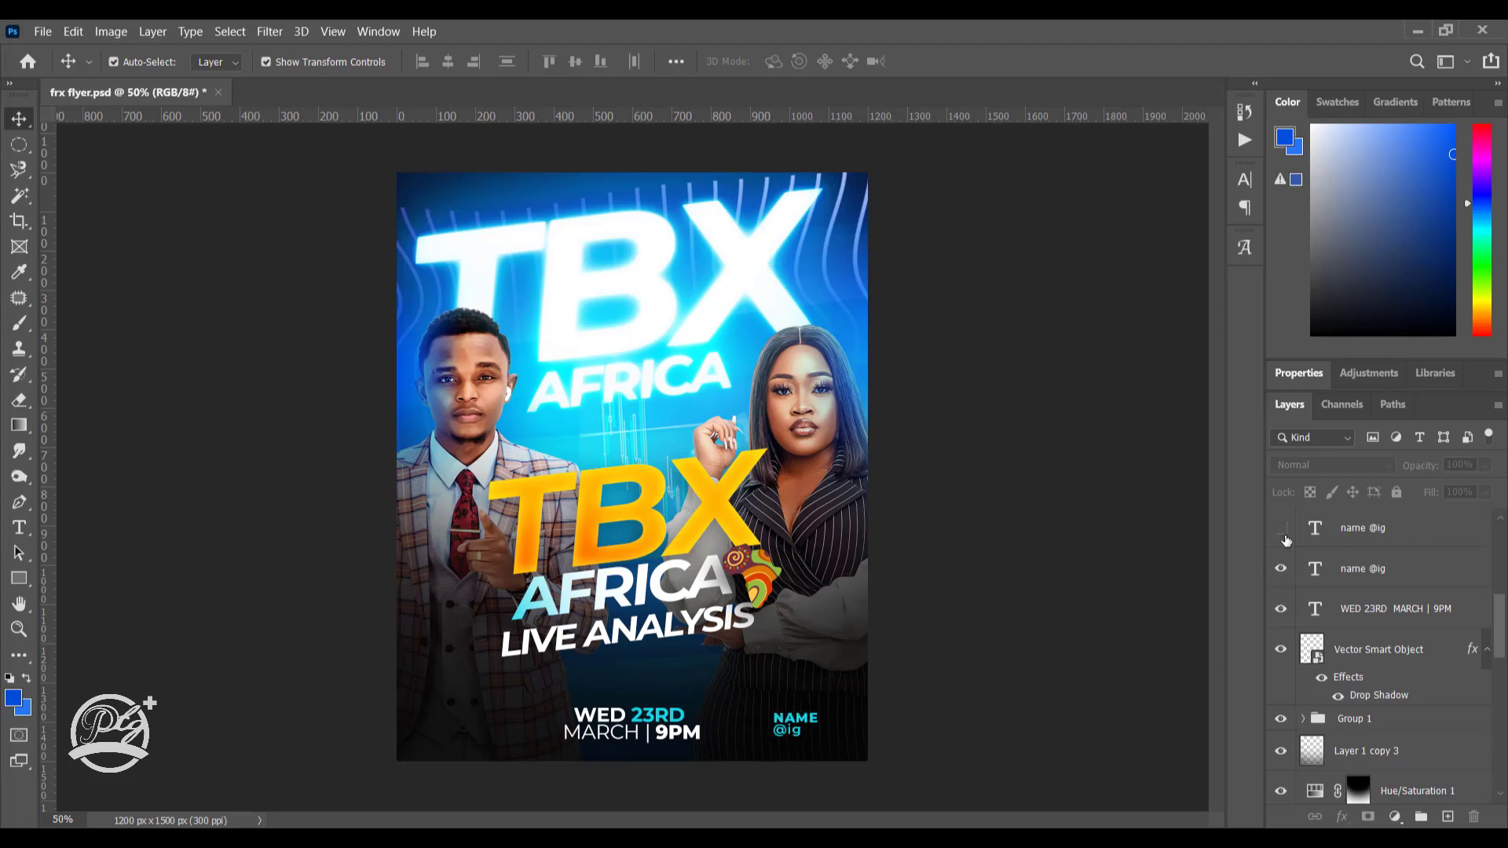
pyautogui.click(1282, 531)
pyautogui.scroll(1, 1303, 566)
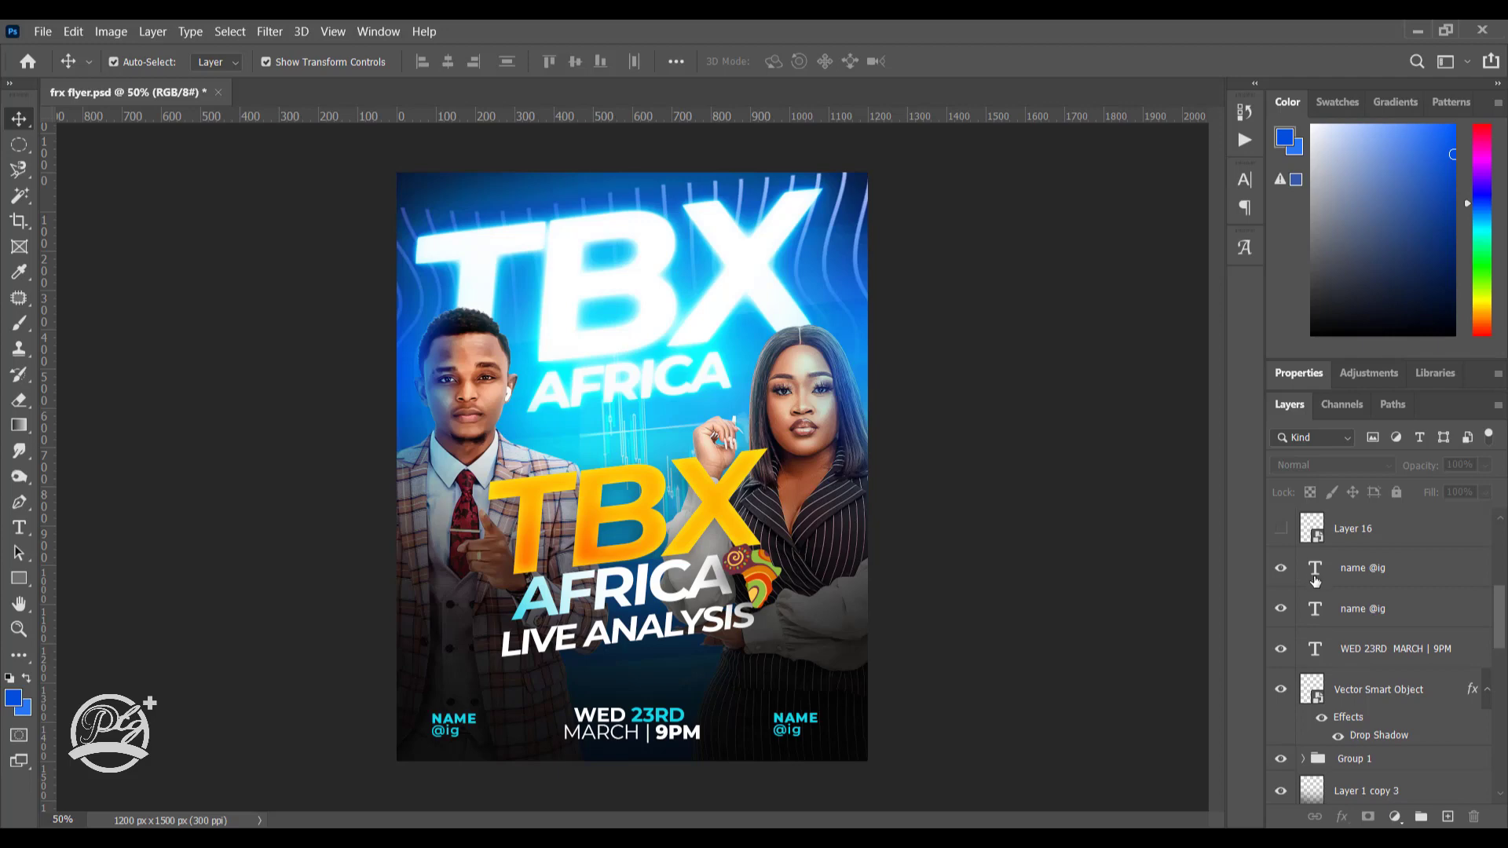
pyautogui.scroll(1, 1315, 582)
pyautogui.click(1280, 570)
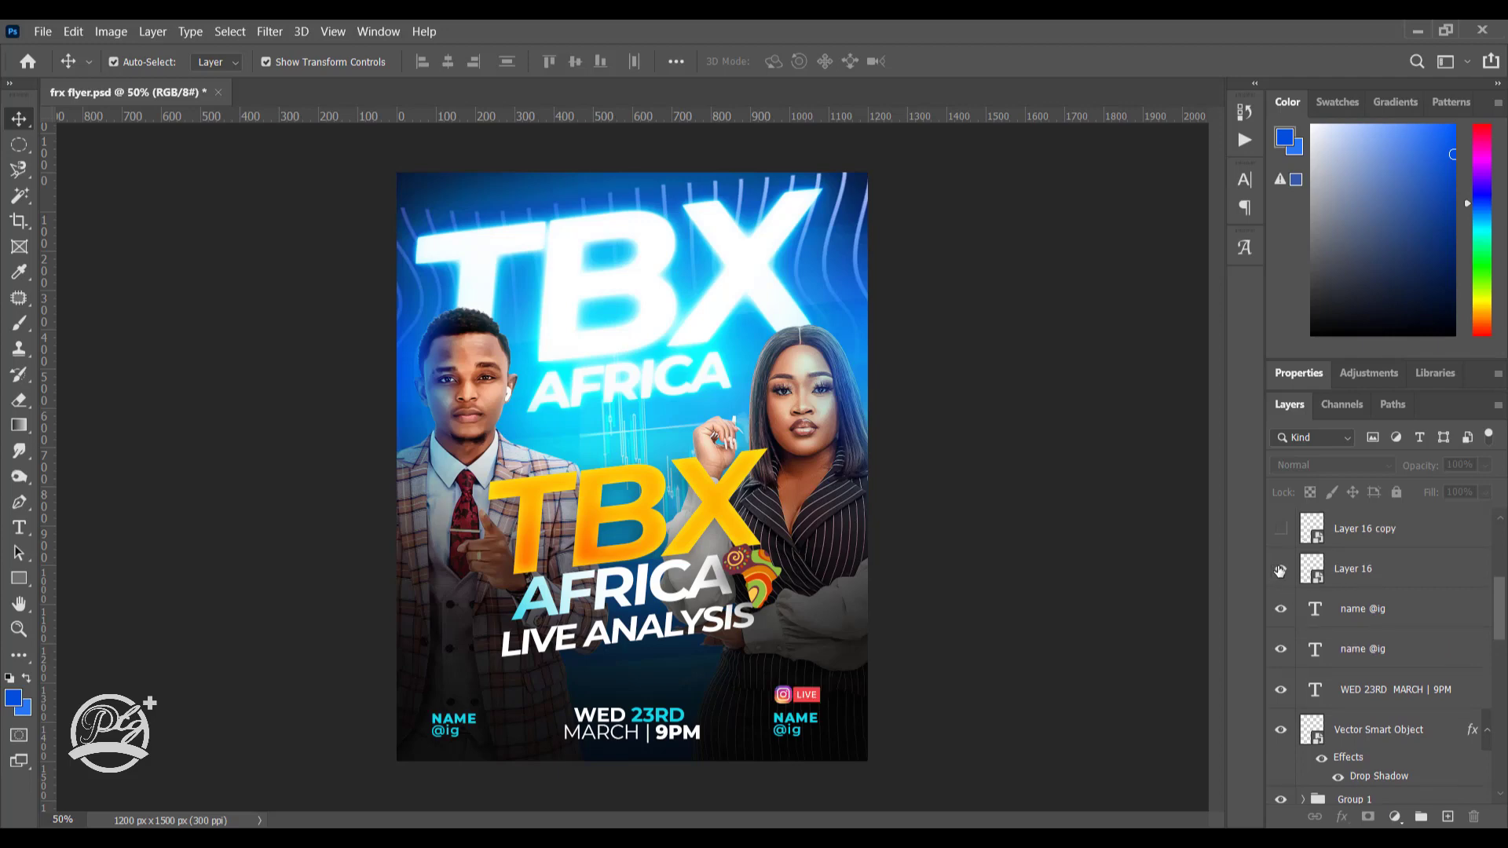
pyautogui.click(1280, 530)
# Step: Try the small Instagram icons beside the names, leaving both hidden
pyautogui.scroll(2, 1311, 589)
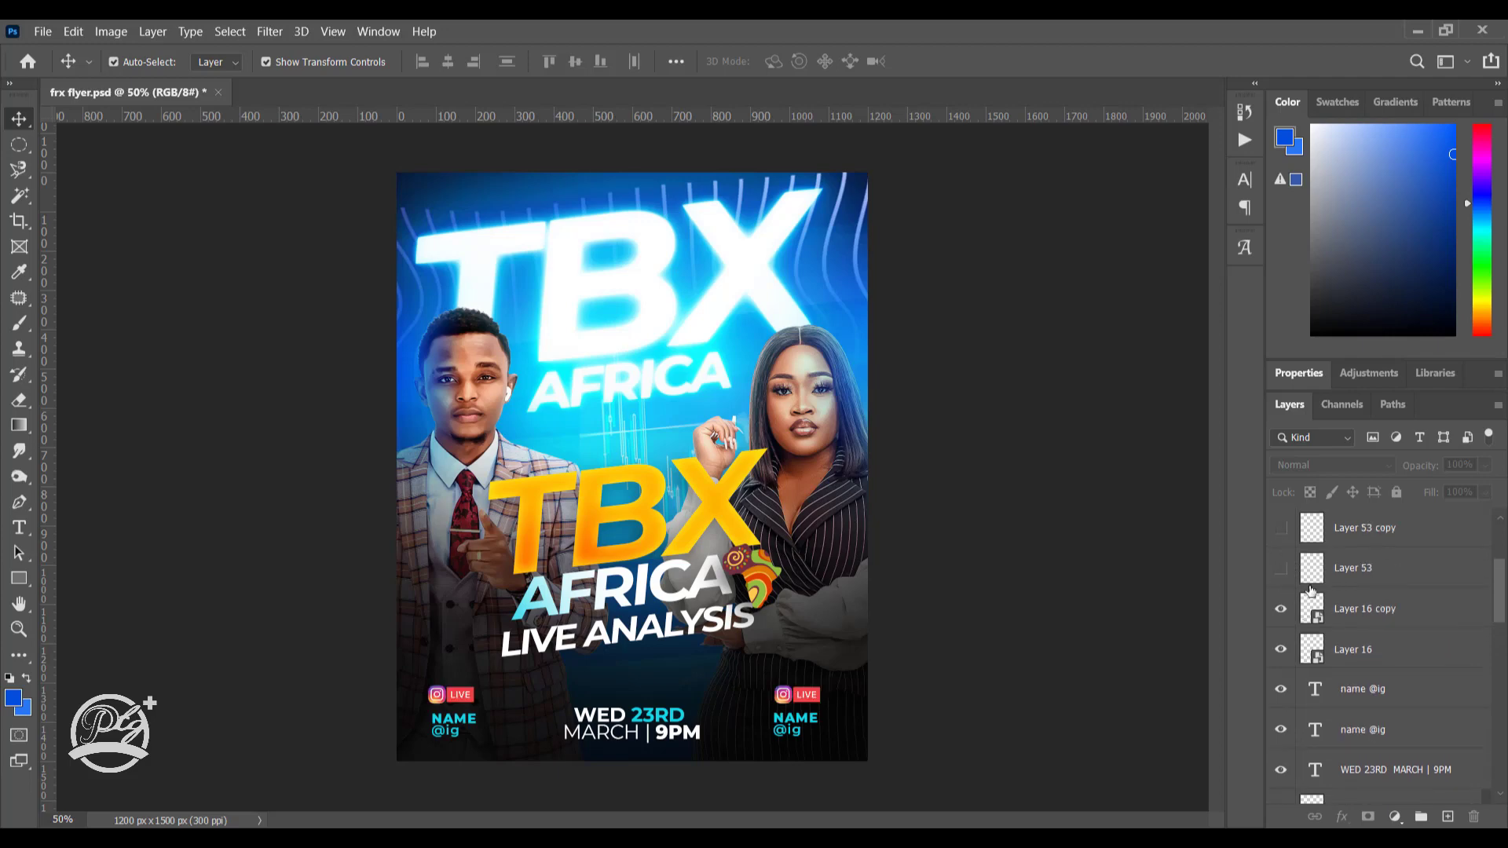
pyautogui.scroll(1, 1320, 611)
pyautogui.click(1281, 608)
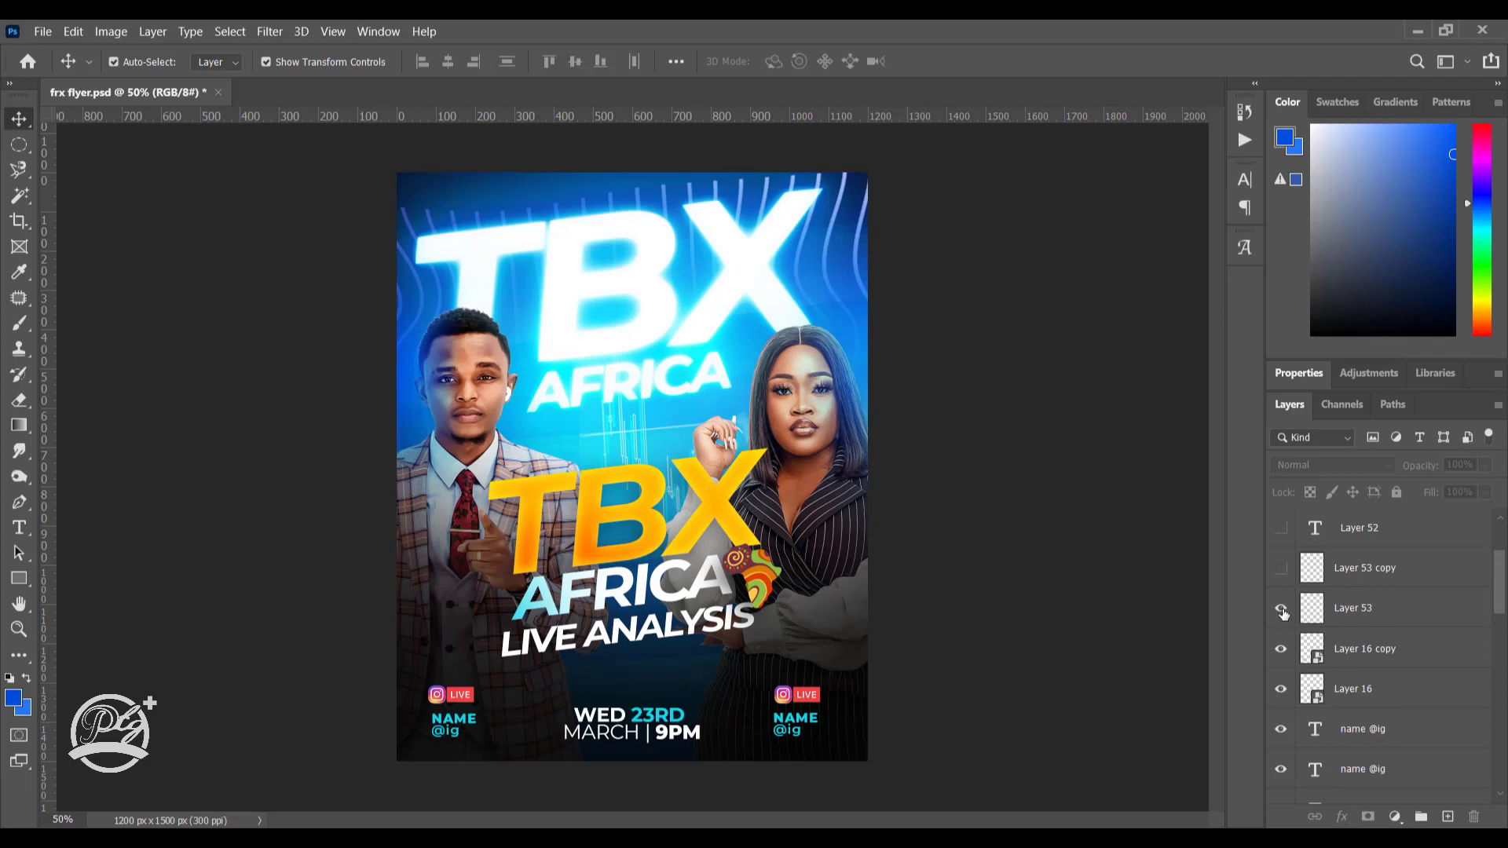
pyautogui.click(1280, 609)
pyautogui.scroll(1, 1292, 582)
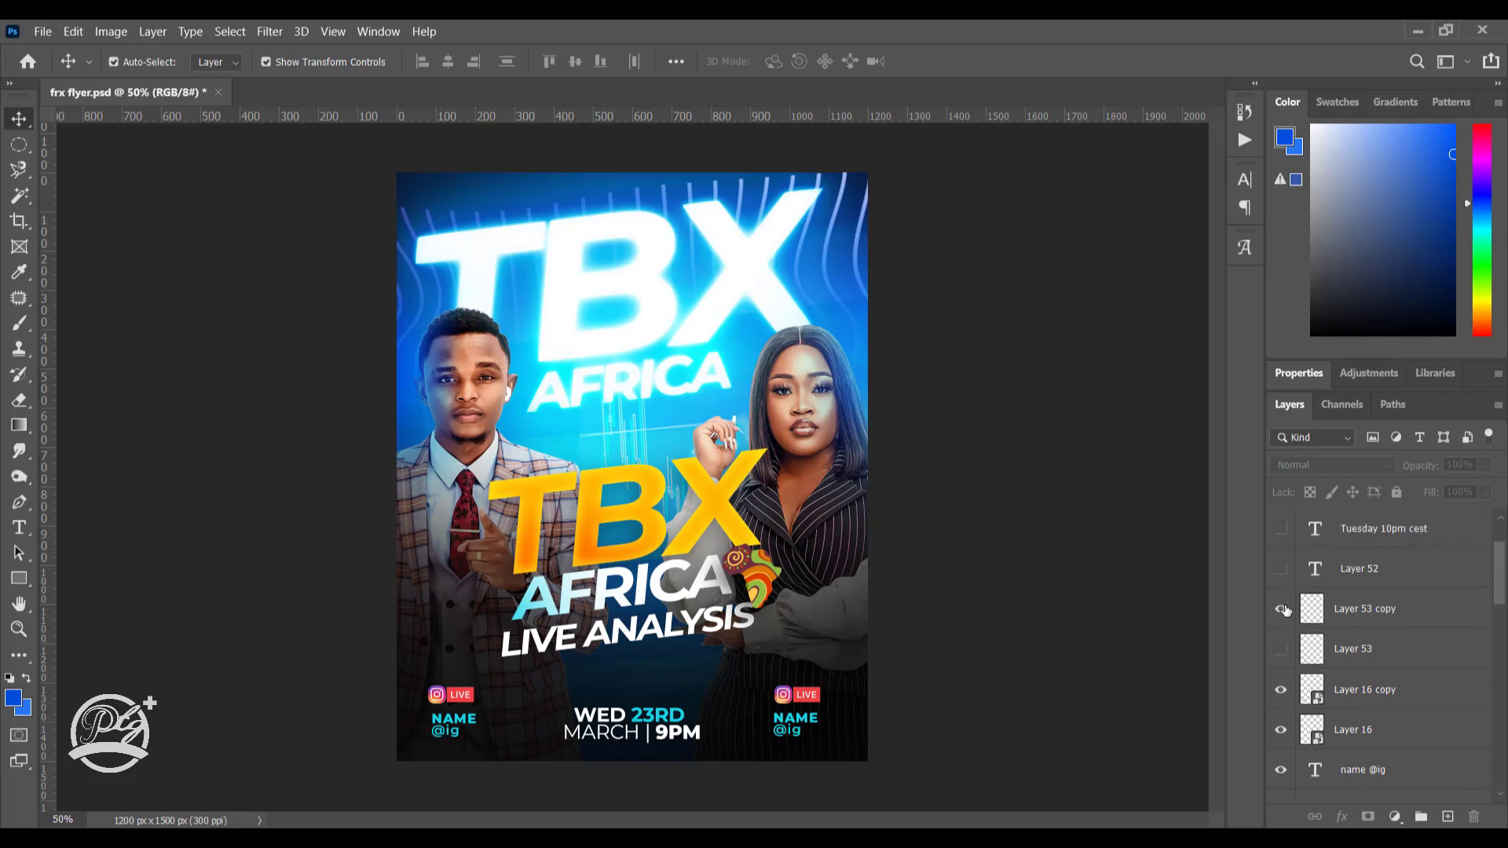
pyautogui.click(1282, 610)
pyautogui.scroll(1, 1280, 571)
pyautogui.scroll(1, 1281, 572)
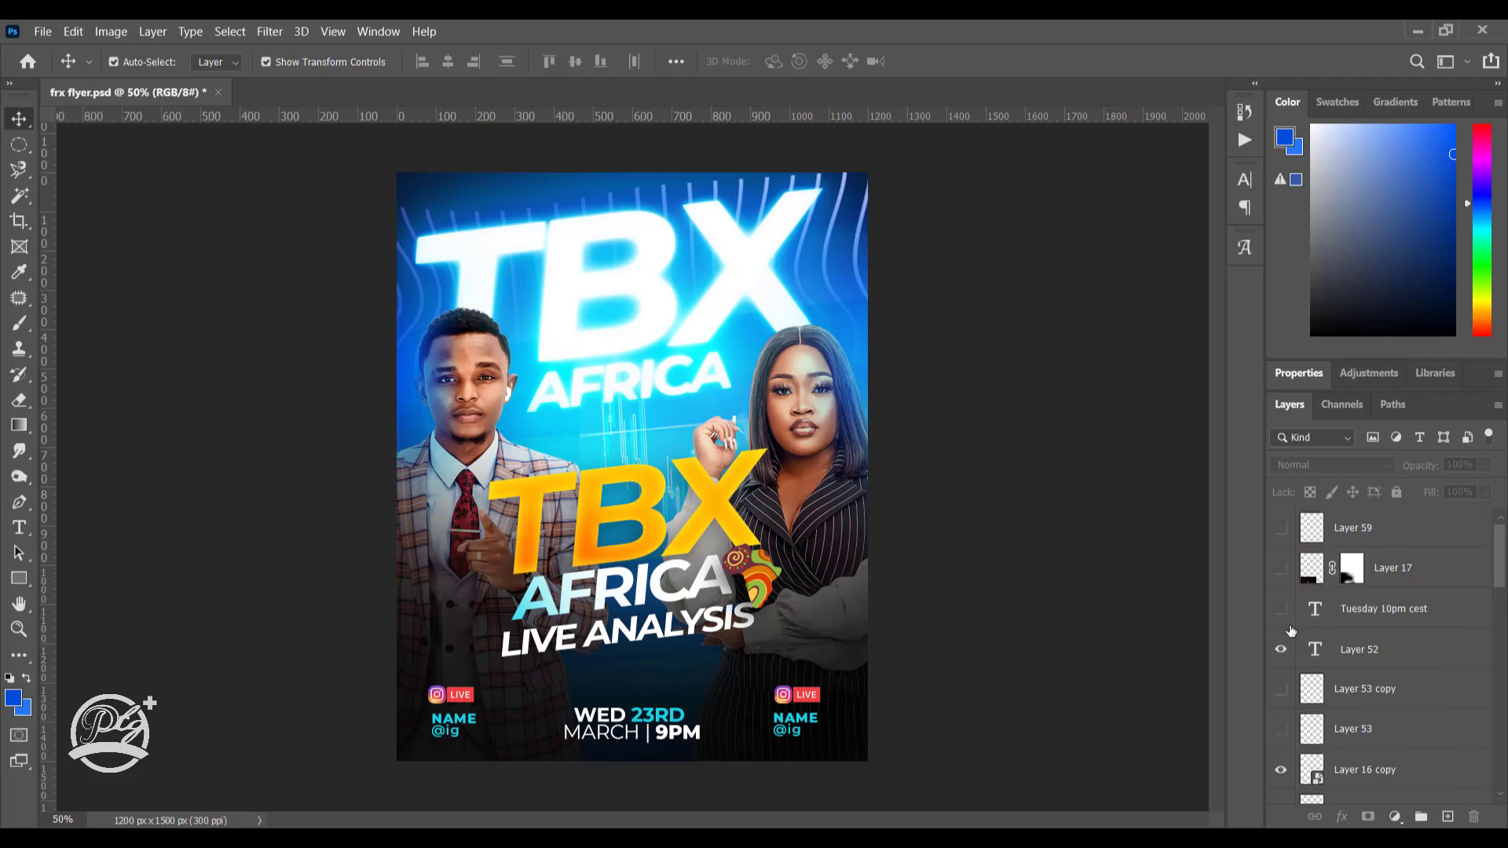
# Step: Show the TUESDAY 10PM CEST line and blend the Layer 17 light streaks in Screen mode
pyautogui.click(1283, 609)
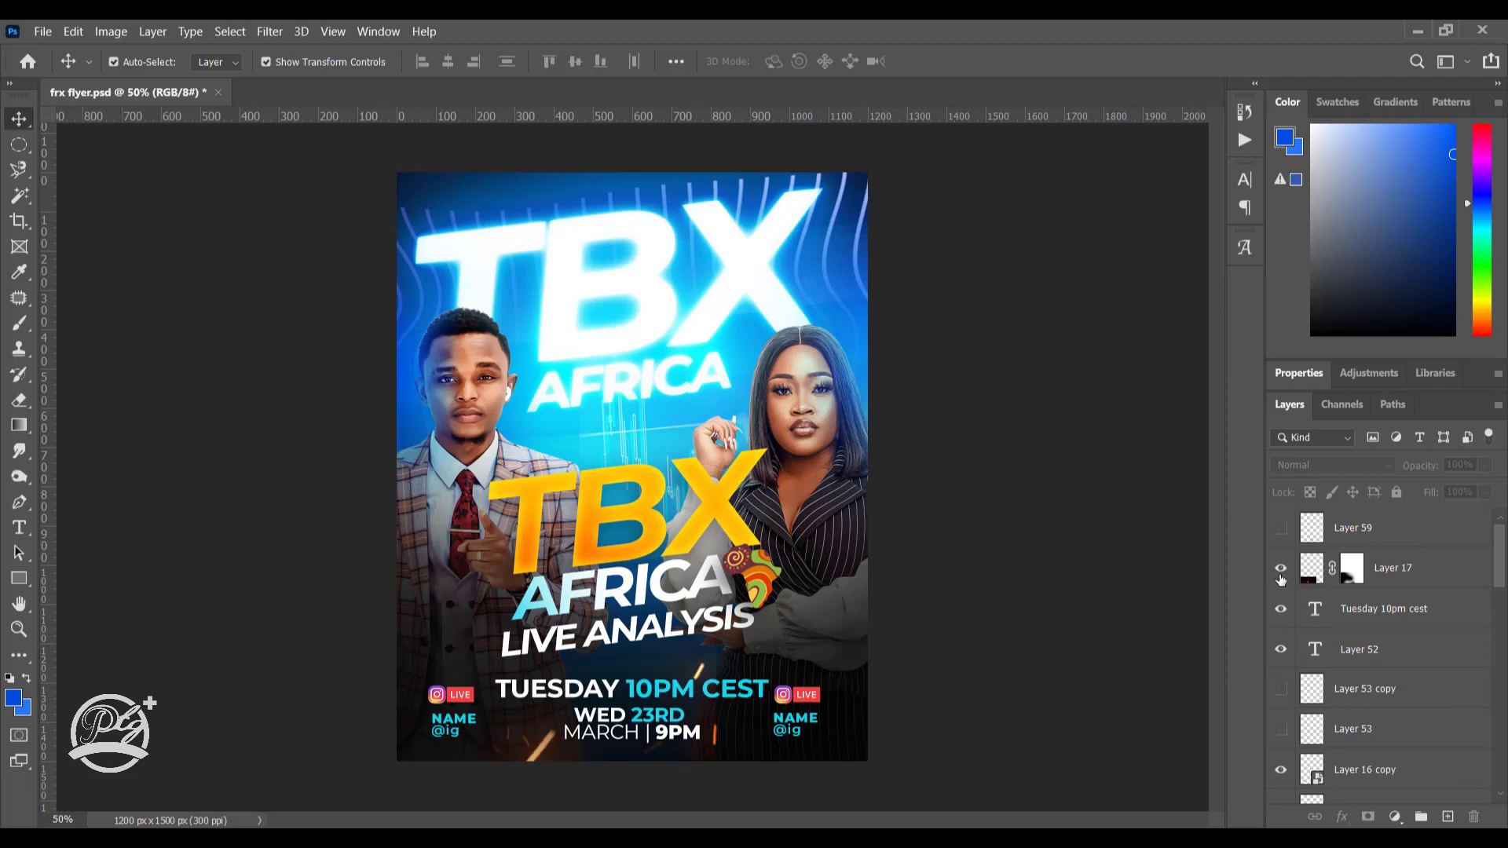
pyautogui.click(1385, 573)
pyautogui.click(1315, 466)
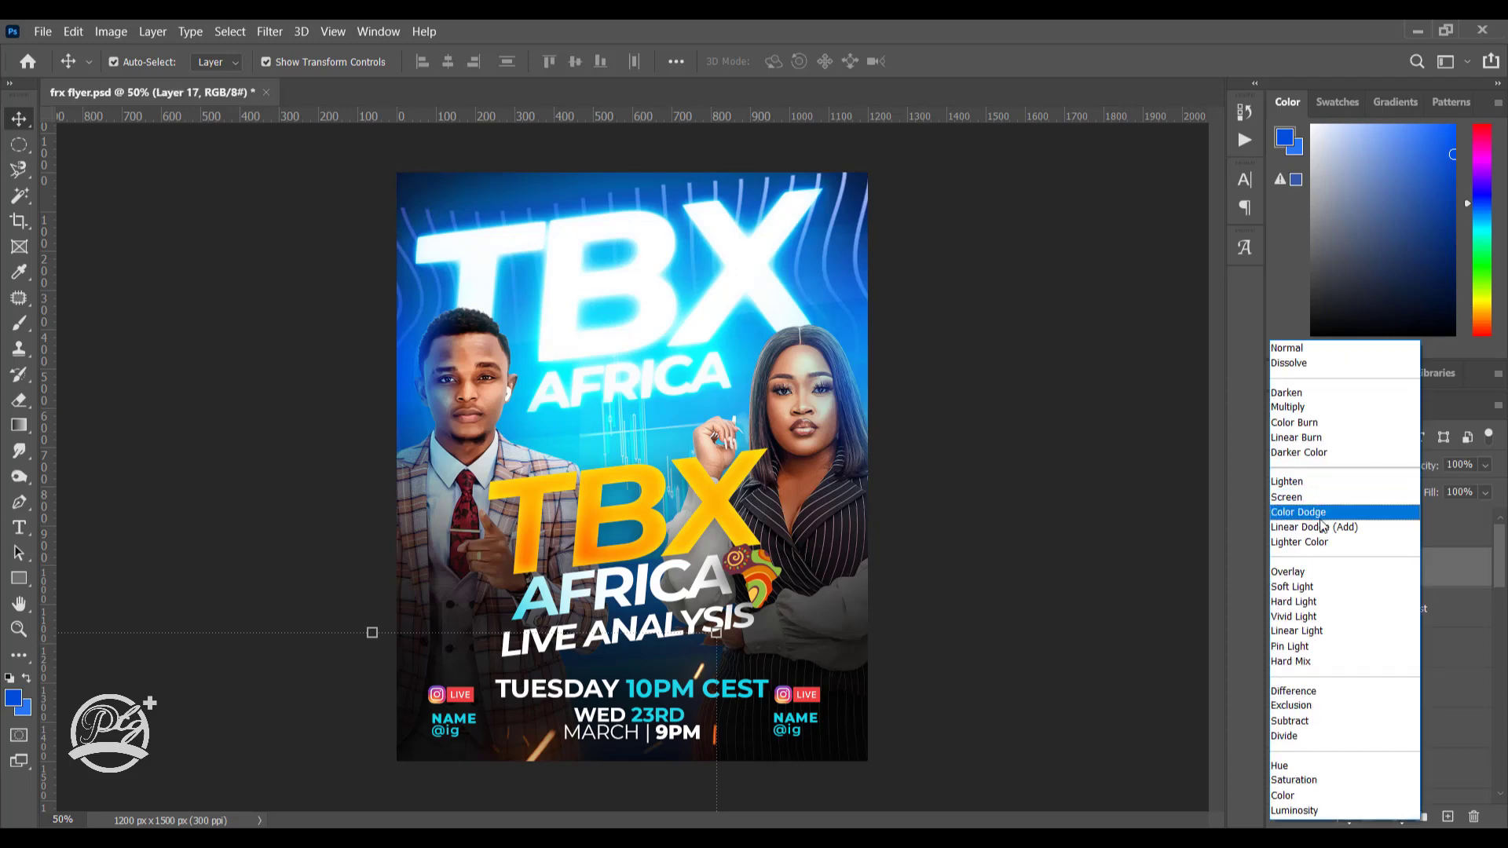
pyautogui.click(1295, 499)
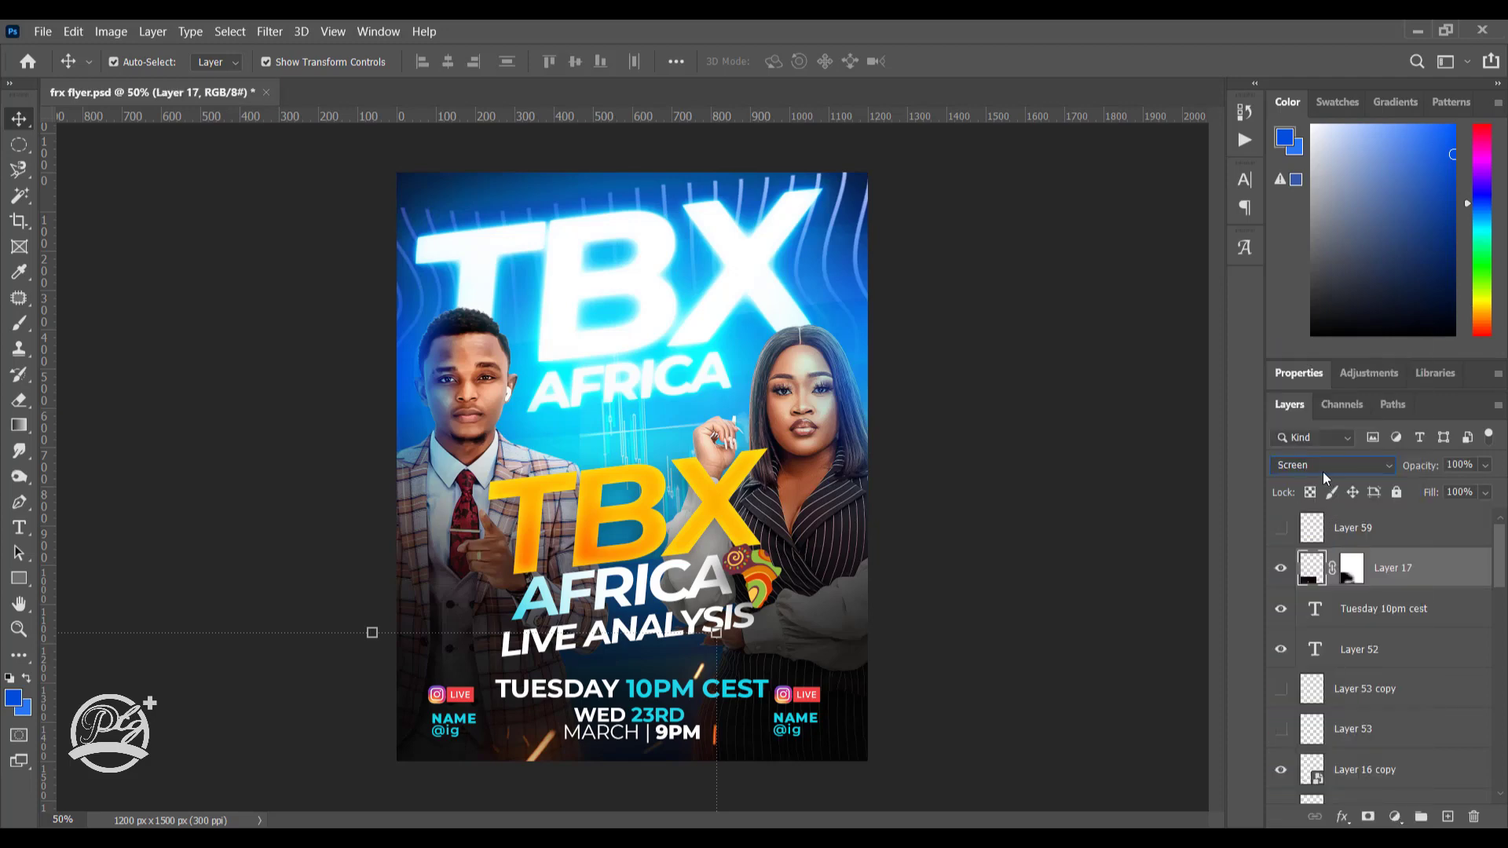
pyautogui.click(1322, 471)
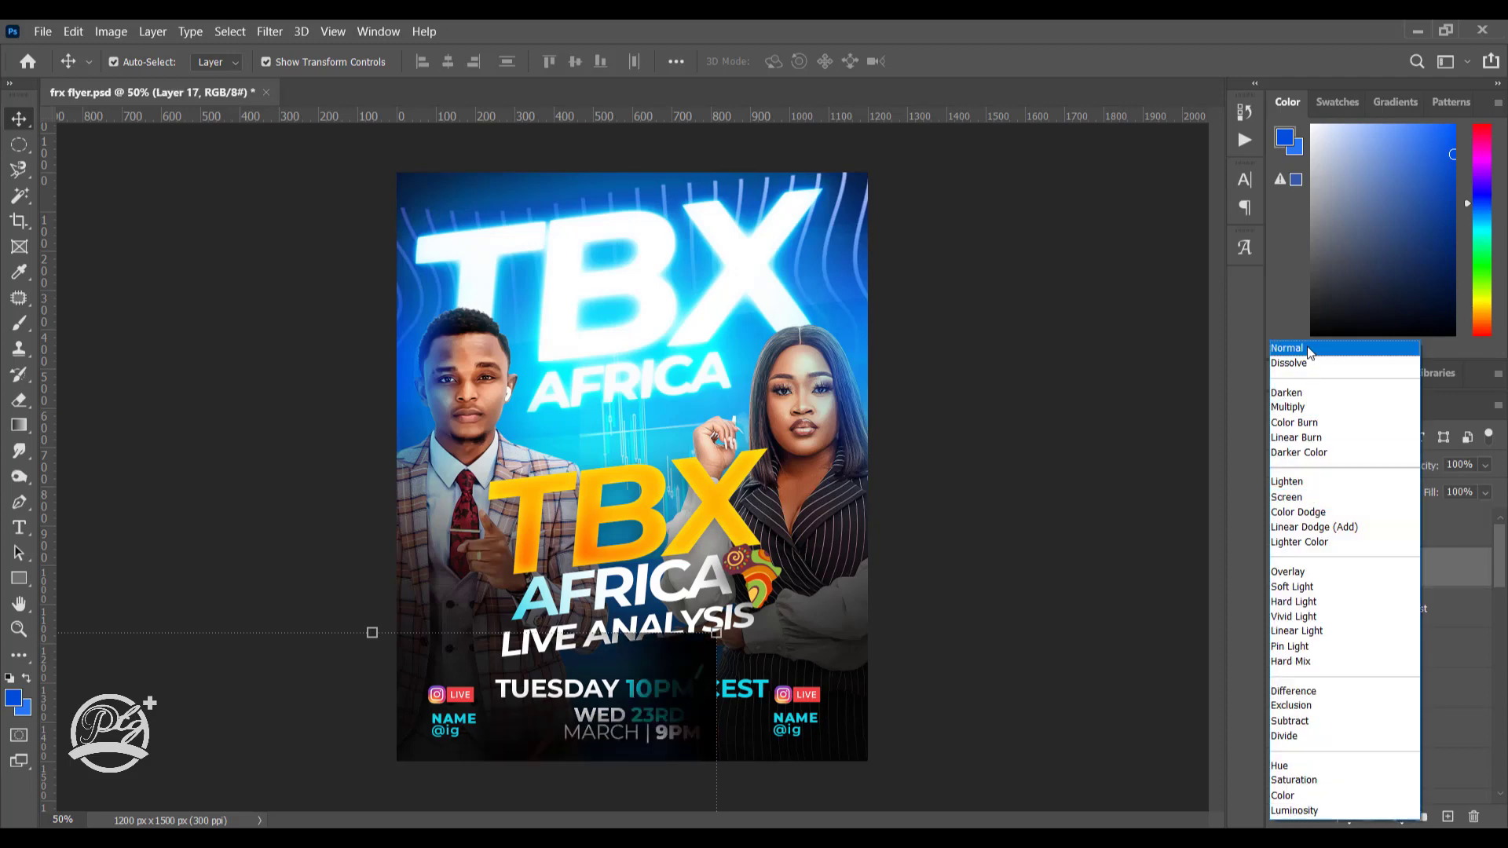
pyautogui.click(1106, 475)
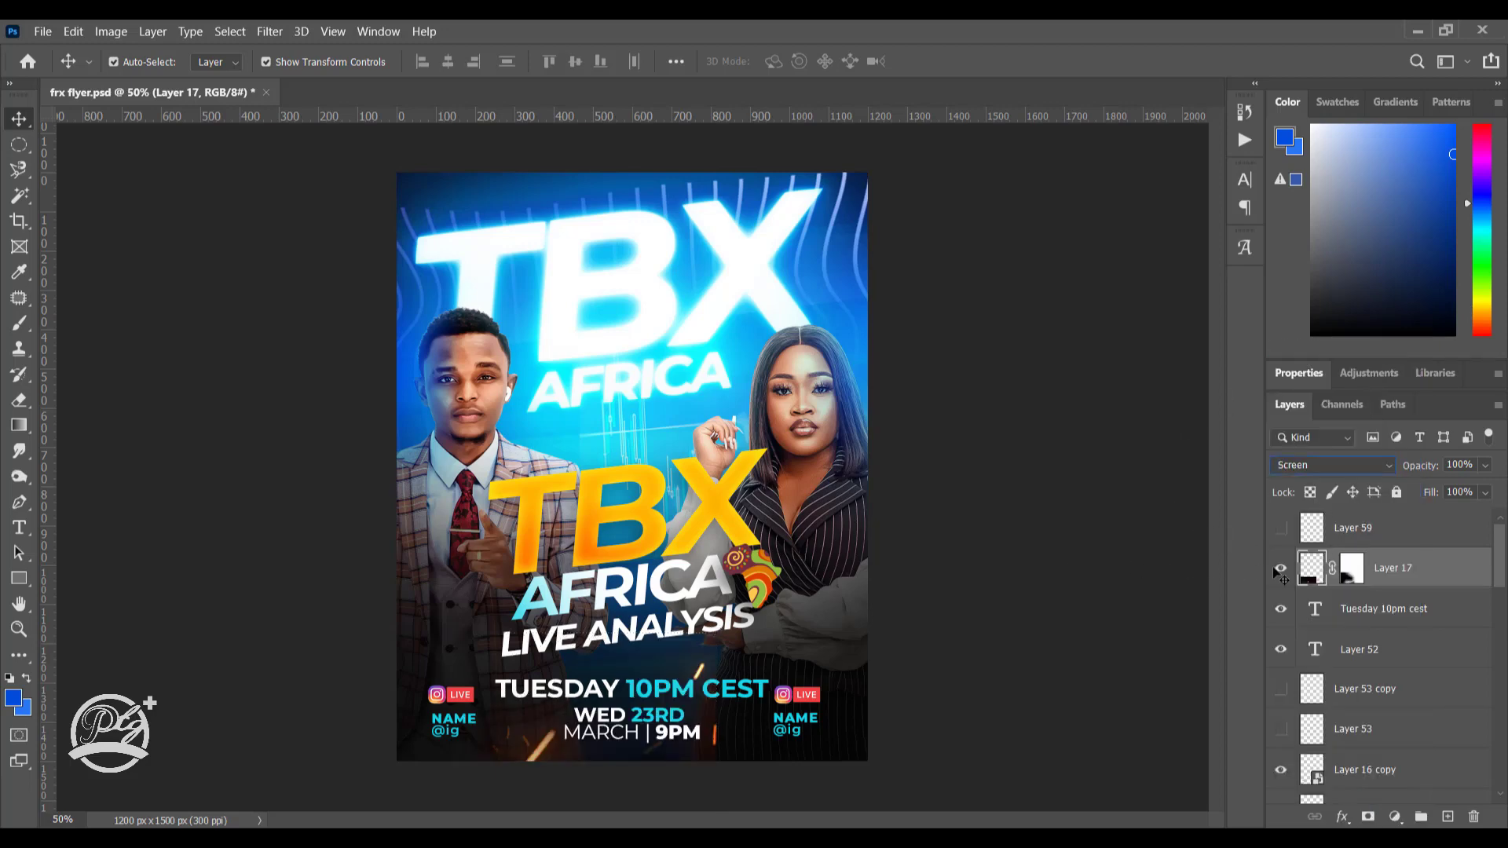
# Step: Deselect Layer 17 and briefly preview the blue zoom logo over the date, leaving it hidden
pyautogui.click(1274, 541)
pyautogui.click(1280, 528)
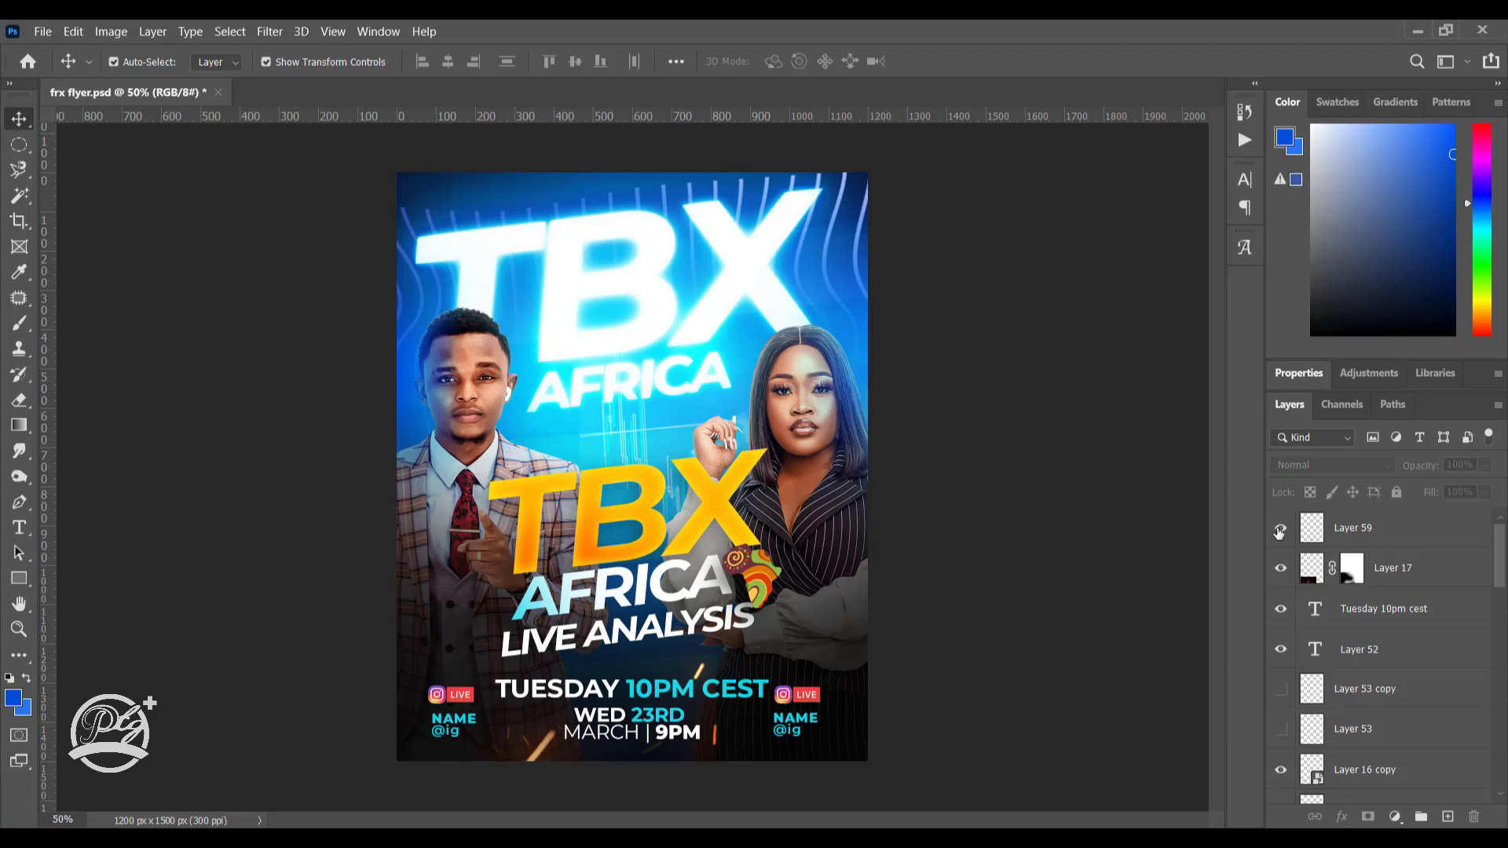
pyautogui.click(1280, 529)
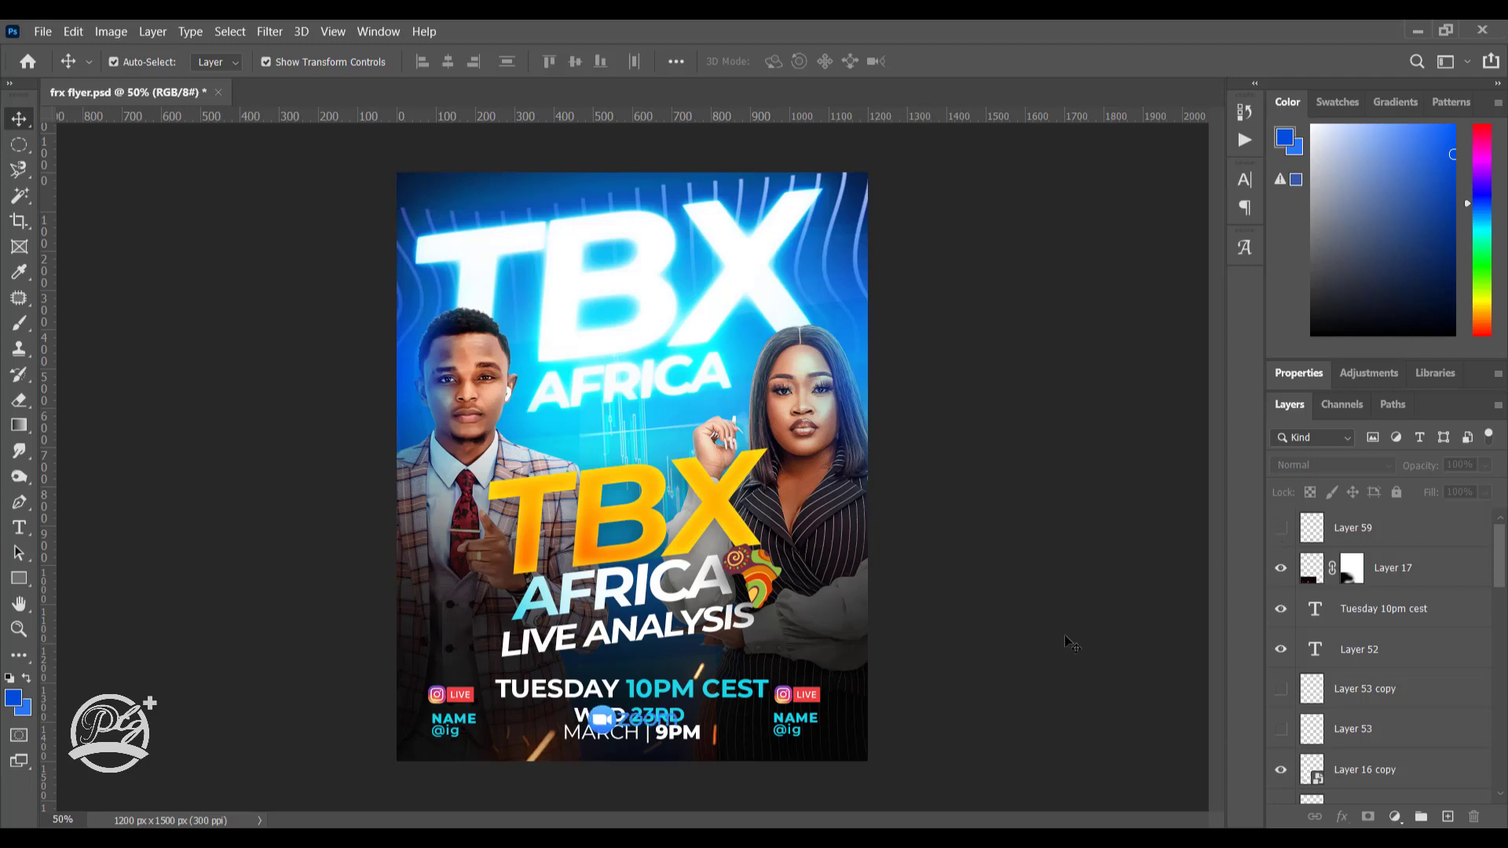
pyautogui.press('ctrl')
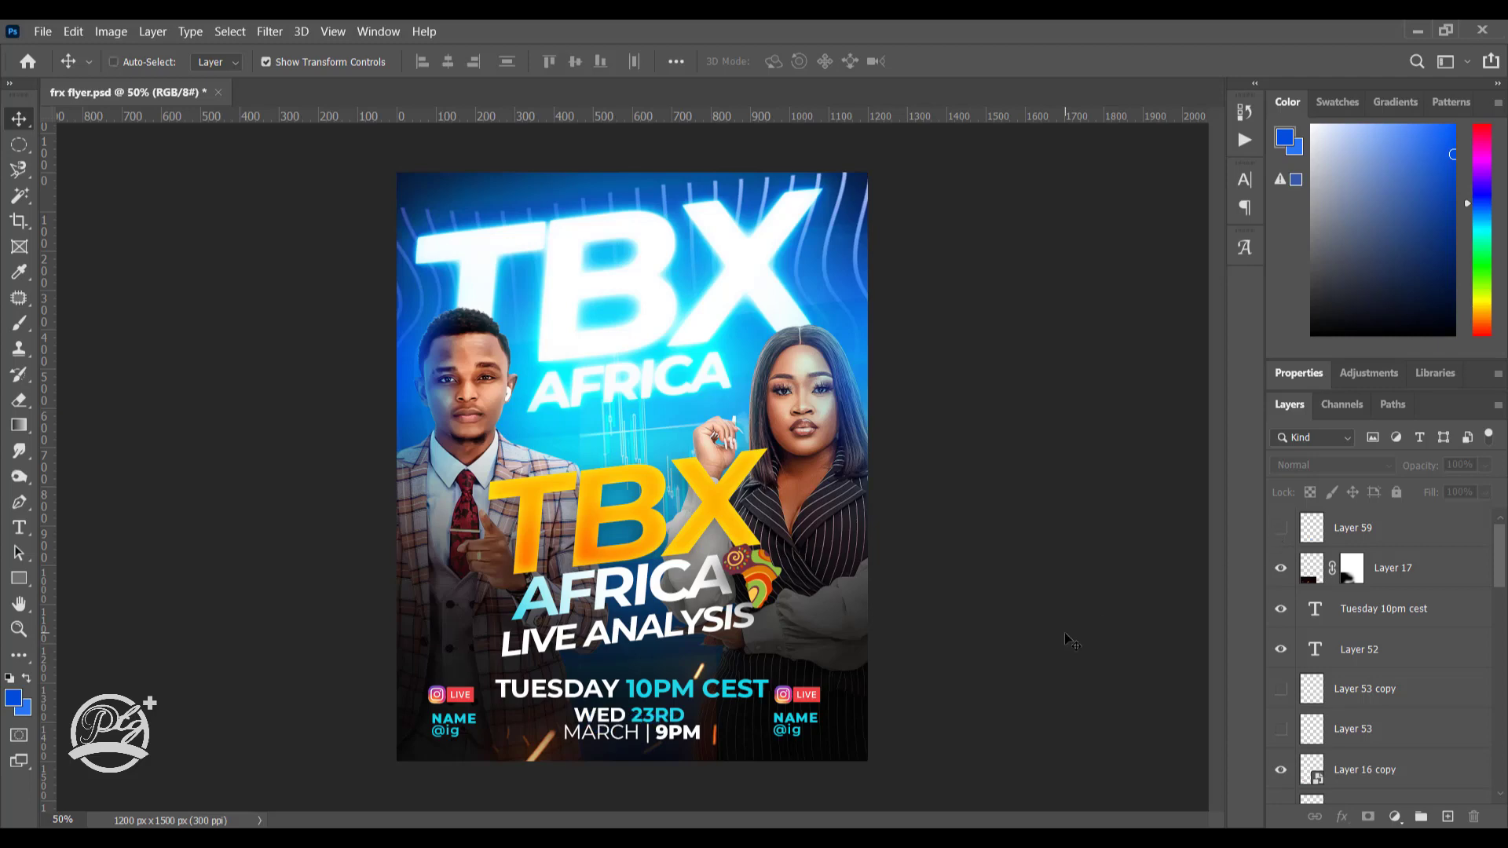
pyautogui.hotkey('ctrl', '-')
pyautogui.hotkey('ctrl', '+')
pyautogui.hotkey('ctrl', '+')
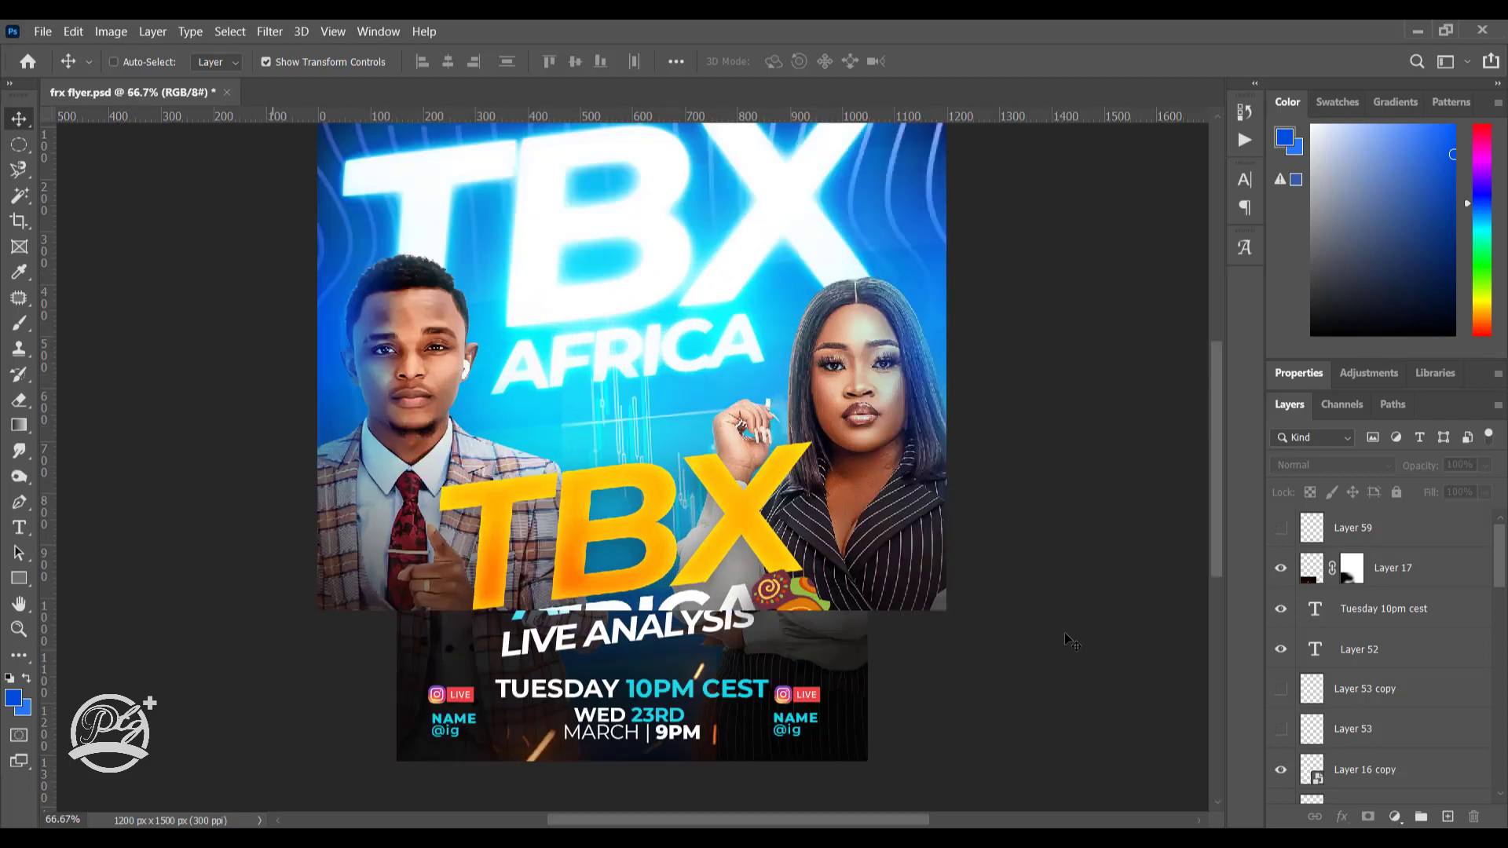
pyautogui.hotkey('ctrl', '-')
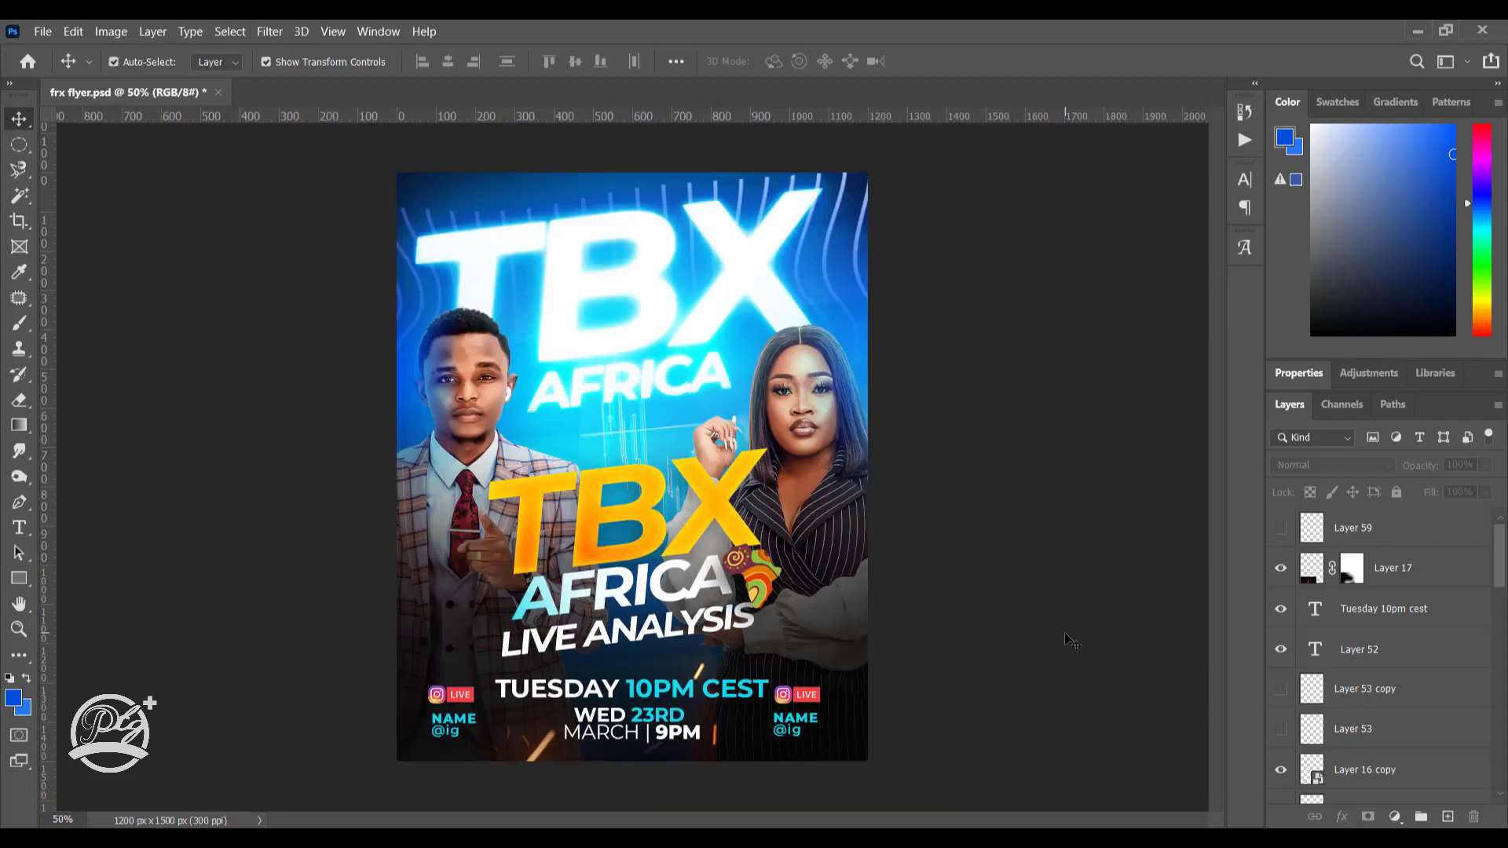